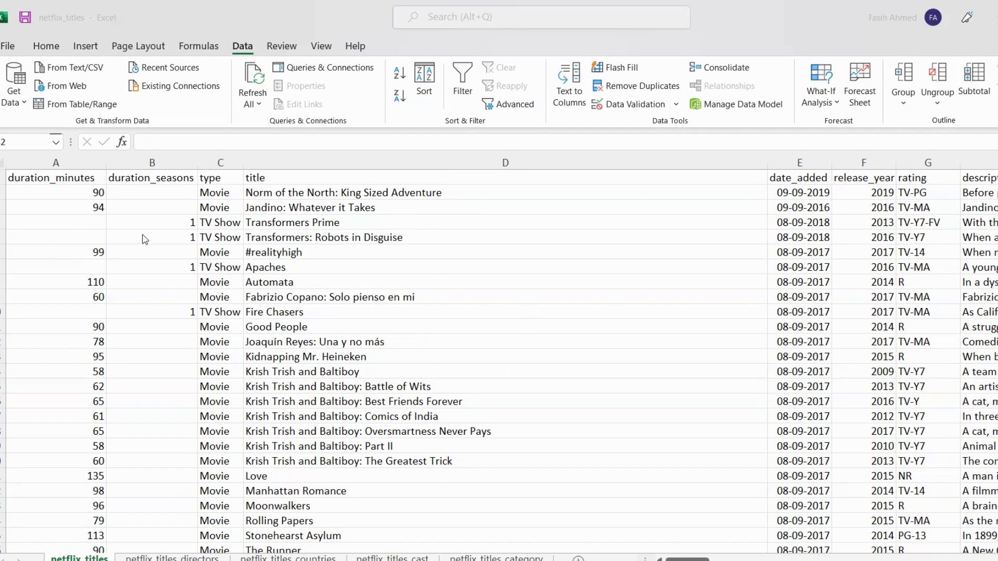
- Examine the duration_minutes, duration_seasons and type columns of the netflix_titles sheet, including Movie and TV Show entries
{"action": "left_click", "coordinate": [65, 179]}
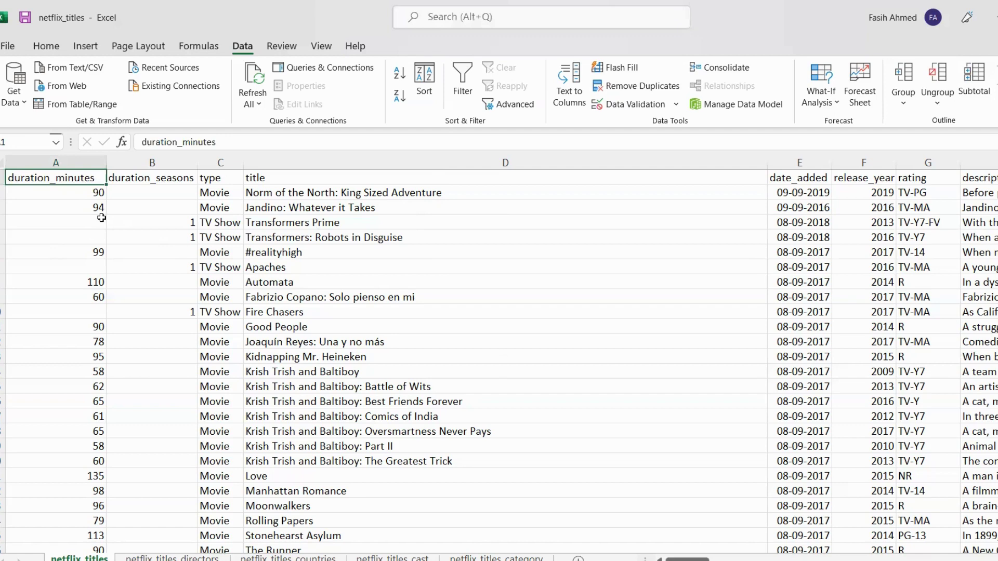
{"action": "left_click", "coordinate": [78, 193]}
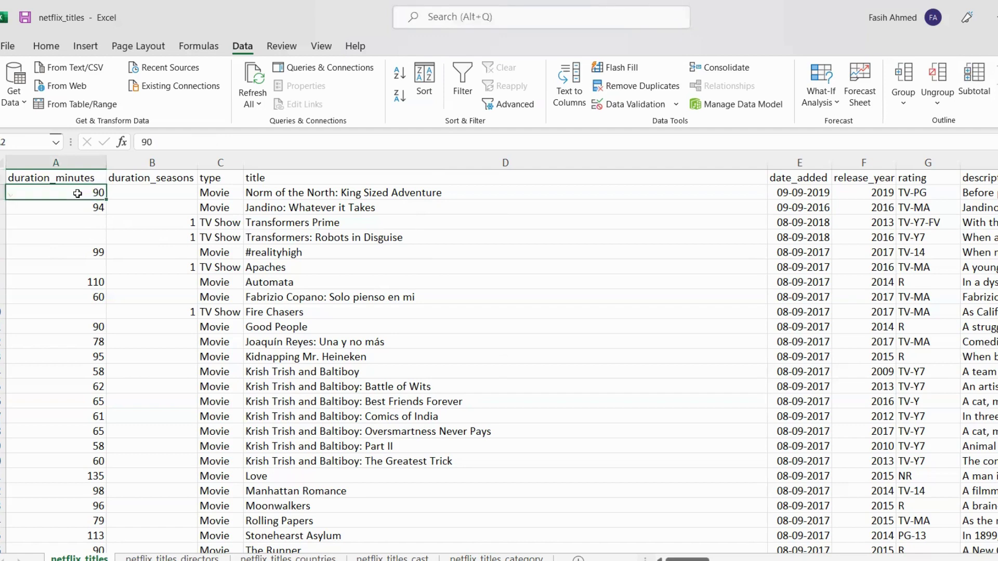
{"action": "left_click", "coordinate": [162, 178]}
{"action": "left_click", "coordinate": [156, 189]}
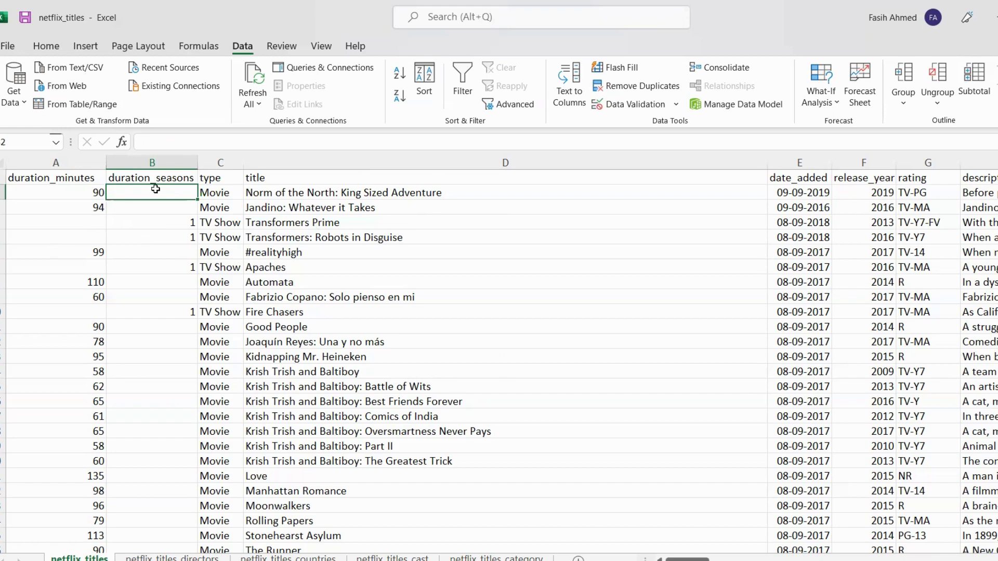
{"action": "left_click", "coordinate": [229, 179]}
{"action": "left_click", "coordinate": [222, 194]}
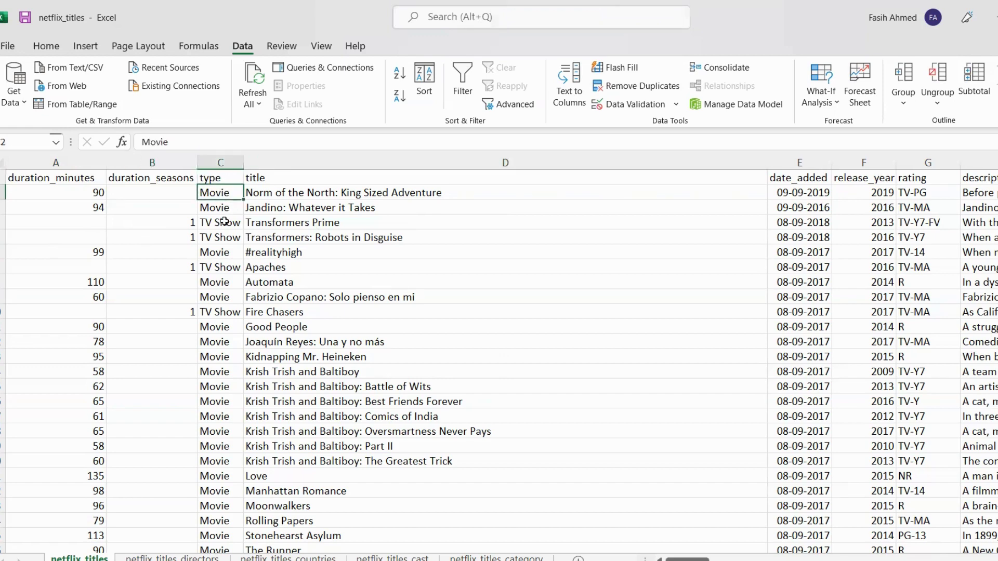
{"action": "left_click", "coordinate": [224, 221]}
{"action": "scroll", "coordinate": [223, 383], "scroll_direction": "down", "scroll_amount": 6}
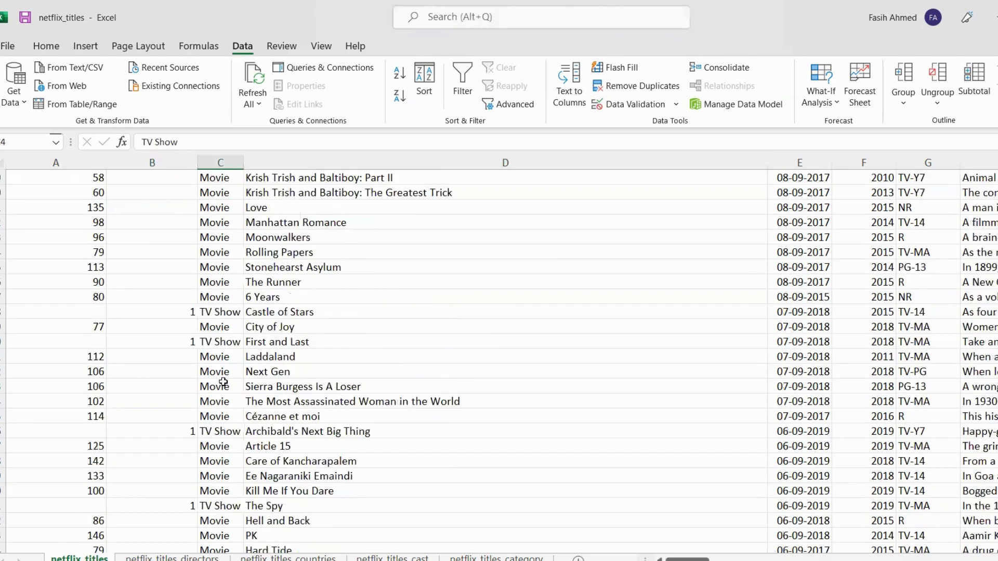
{"action": "scroll", "coordinate": [224, 383], "scroll_direction": "down", "scroll_amount": 6}
{"action": "scroll", "coordinate": [223, 382], "scroll_direction": "up", "scroll_amount": 7}
{"action": "scroll", "coordinate": [251, 287], "scroll_direction": "up", "scroll_amount": 5}
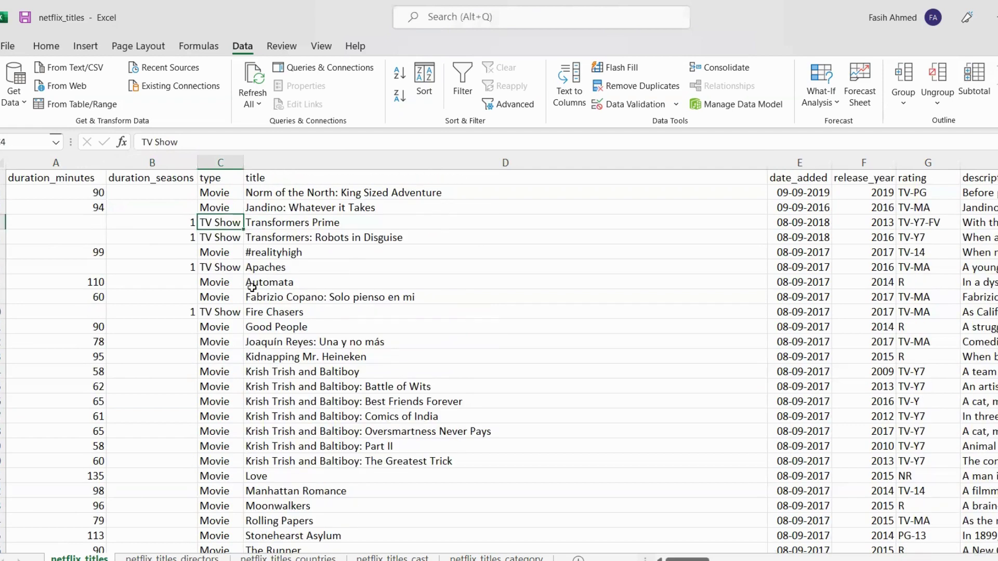
- Review the title, date_added, release_year, rating, description and show_id columns of the netflix_titles sheet
{"action": "left_click", "coordinate": [287, 178]}
{"action": "left_click", "coordinate": [291, 194]}
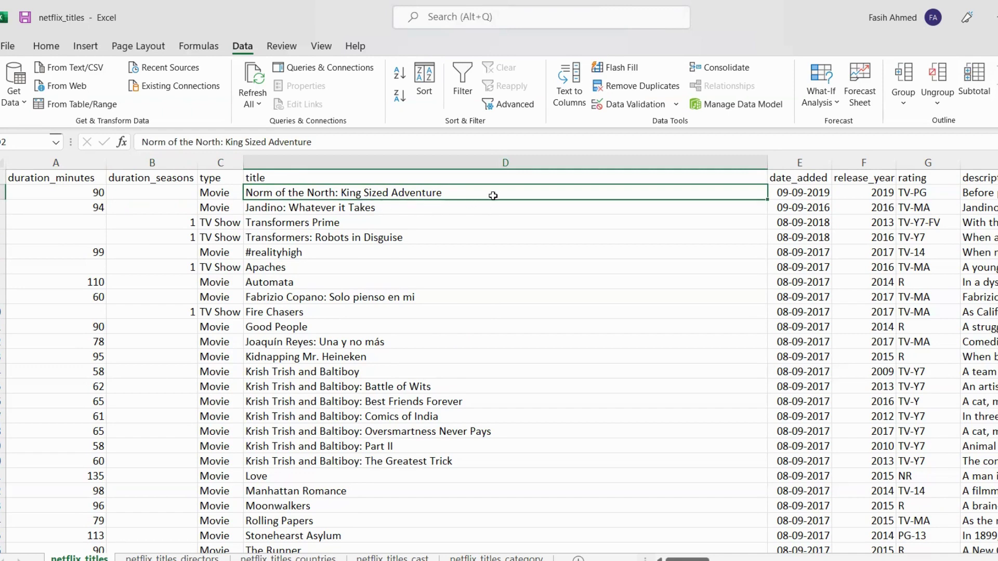
{"action": "left_click", "coordinate": [816, 192]}
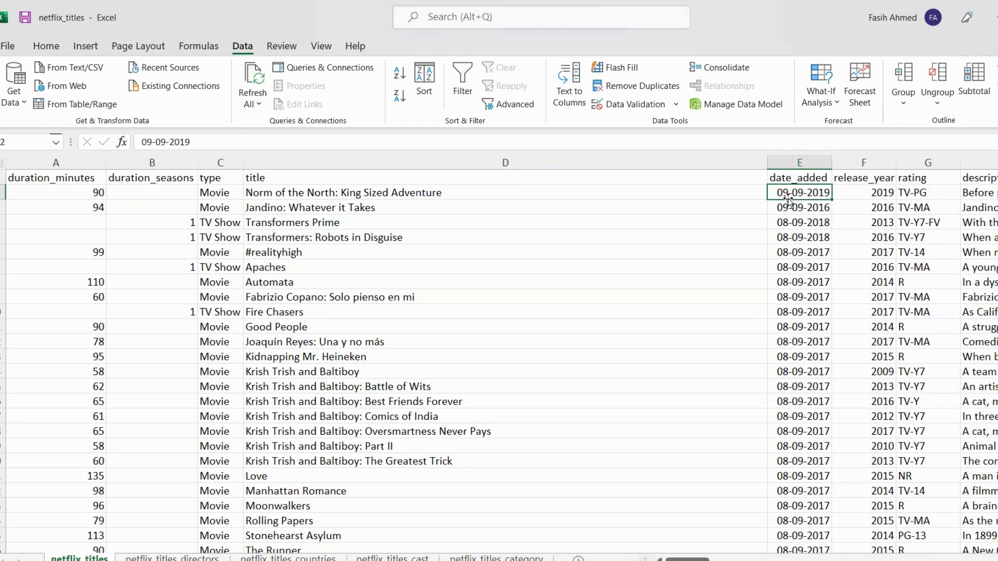
{"action": "left_click", "coordinate": [867, 193]}
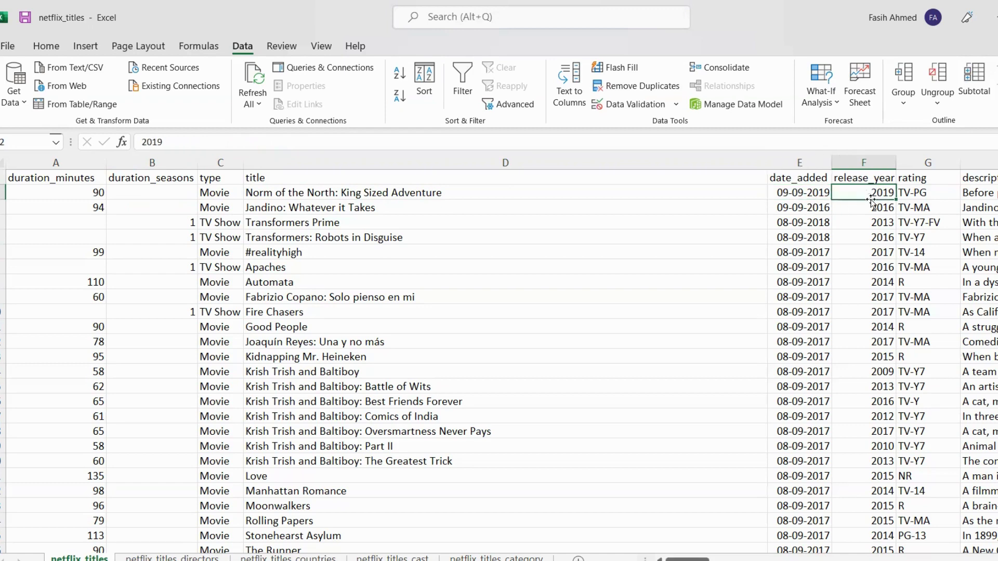
{"action": "left_click", "coordinate": [924, 195]}
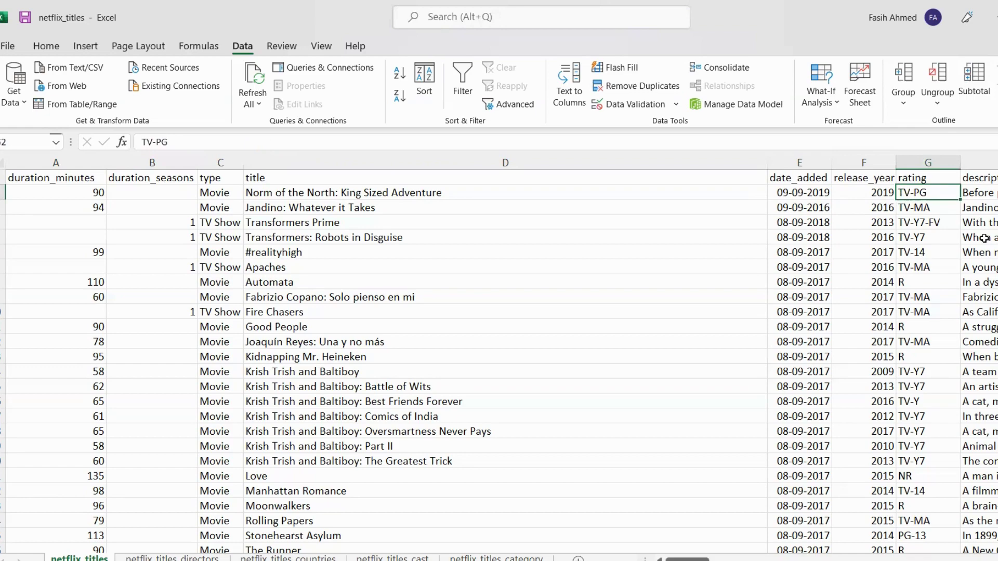
{"action": "key", "text": "Right"}
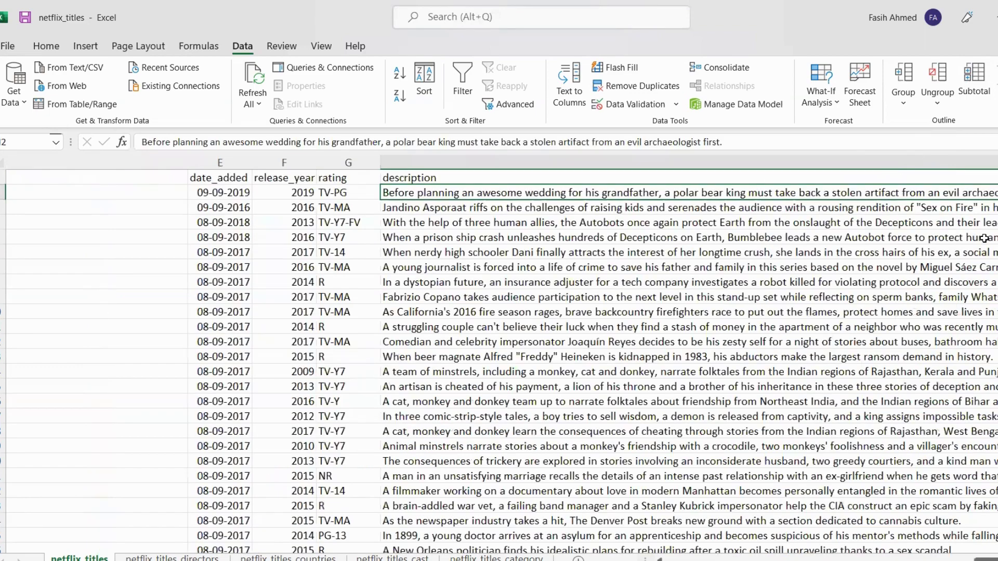
{"action": "scroll", "coordinate": [984, 238], "scroll_direction": "right", "scroll_amount": 3}
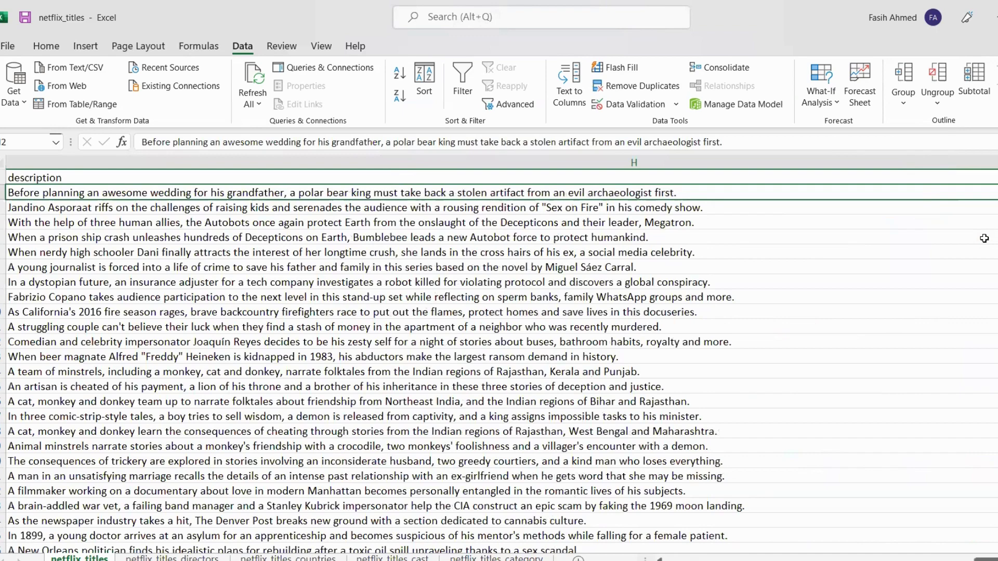
{"action": "key", "text": "Right"}
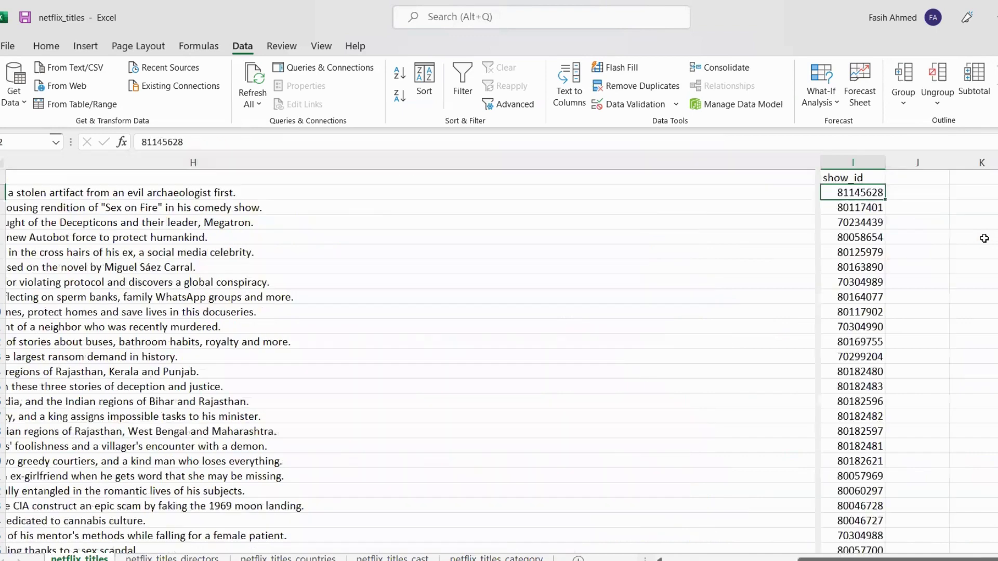
{"action": "scroll", "coordinate": [984, 238], "scroll_direction": "right", "scroll_amount": 1}
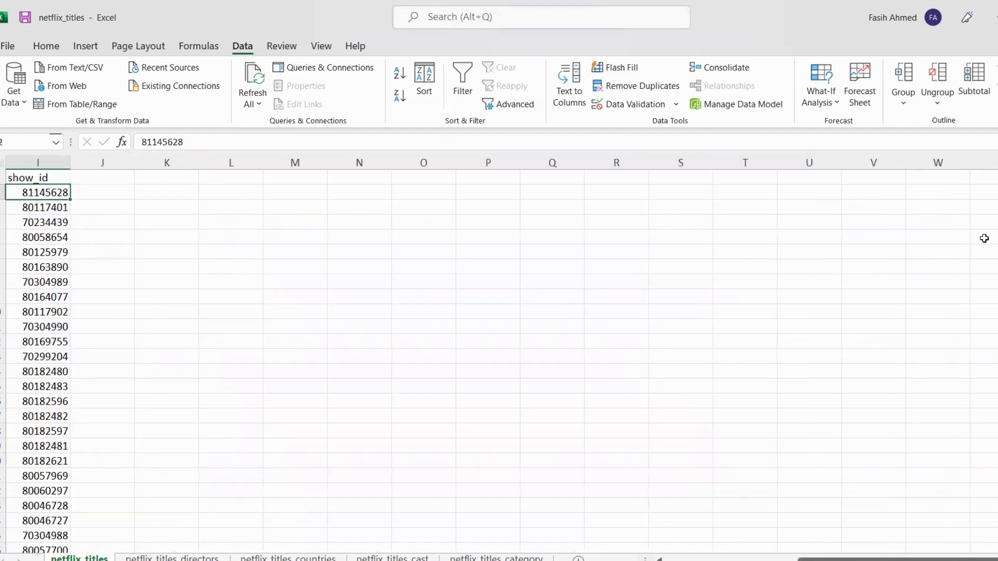
{"action": "left_click", "coordinate": [28, 176]}
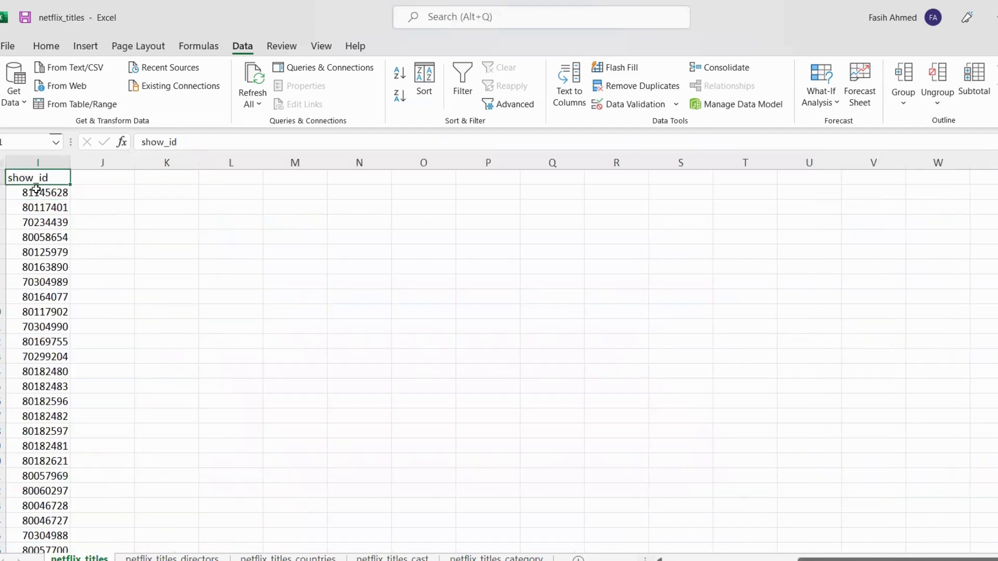
{"action": "left_click", "coordinate": [36, 189]}
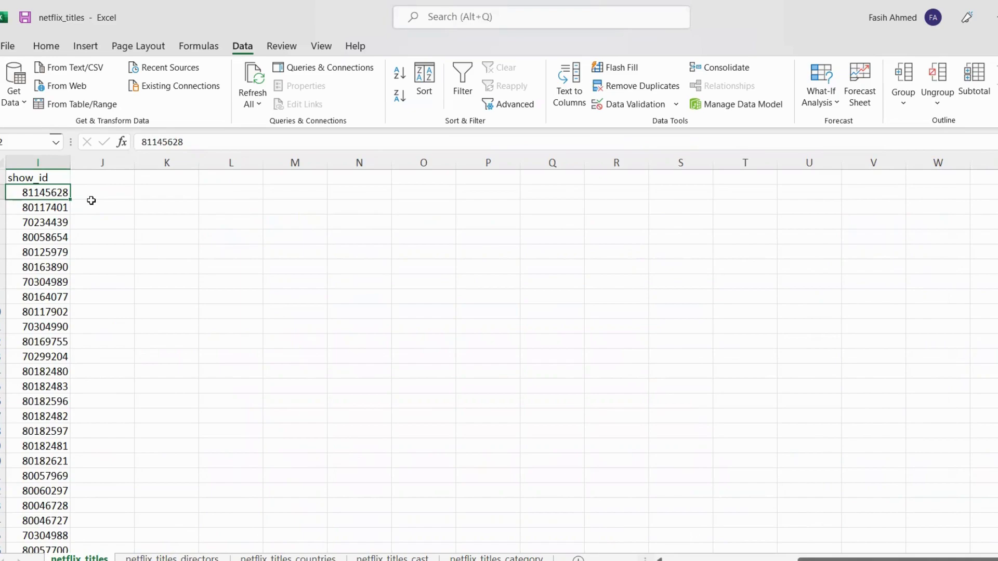
- Go back along the first record of the titles data to its duration_minutes value
{"action": "key", "text": "Left"}
{"action": "key", "text": "Left"}
{"action": "key", "text": "Left"}
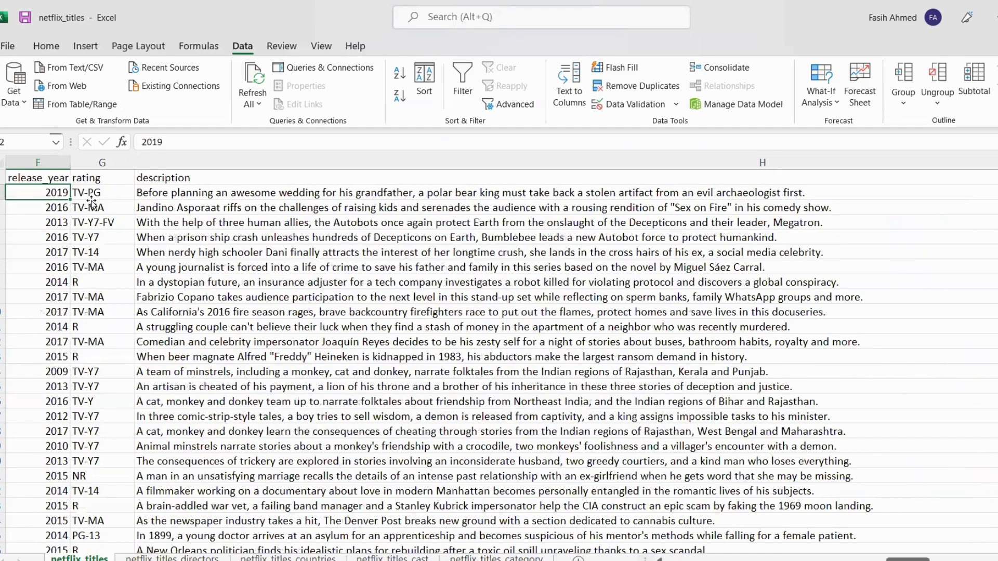
{"action": "key", "text": "Left"}
{"action": "key", "text": "Left"}
{"action": "key", "text": "Left"}
{"action": "key", "text": "Left"}
{"action": "key", "text": "Left"}
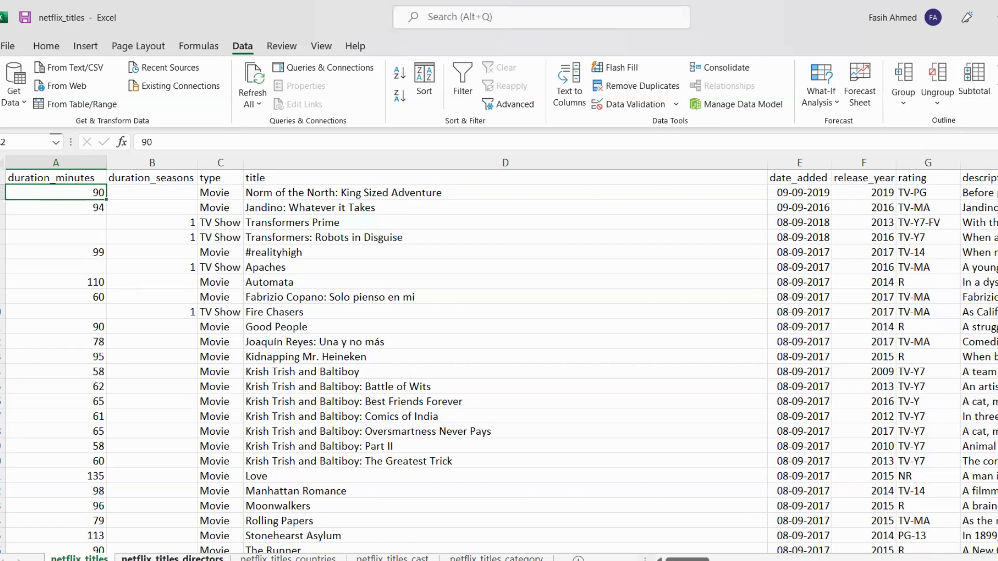
- Compare the show_id column of the netflix_titles_directors sheet with the one in the netflix_titles sheet
{"action": "left_click", "coordinate": [172, 558]}
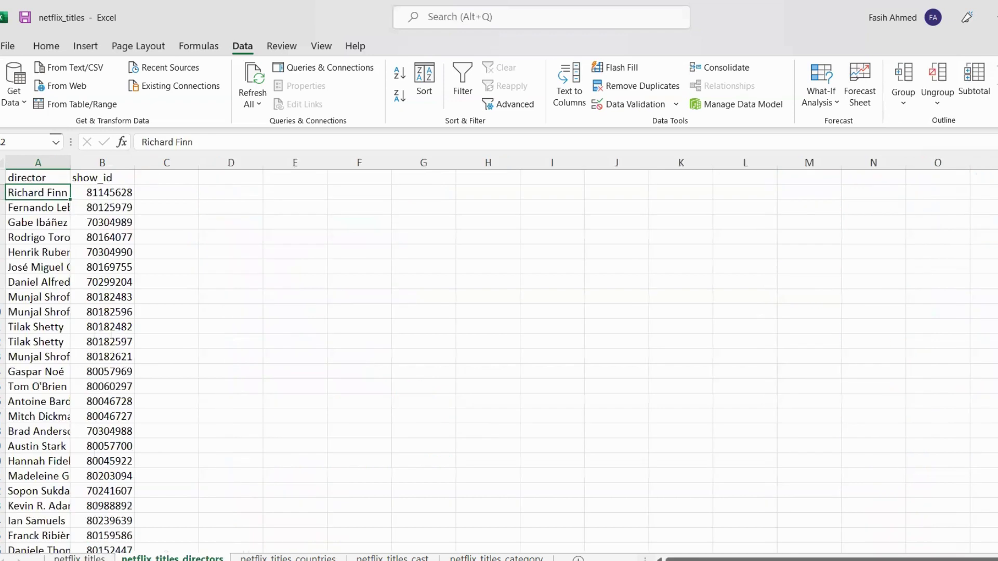
{"action": "left_click", "coordinate": [105, 182]}
{"action": "left_click", "coordinate": [79, 557]}
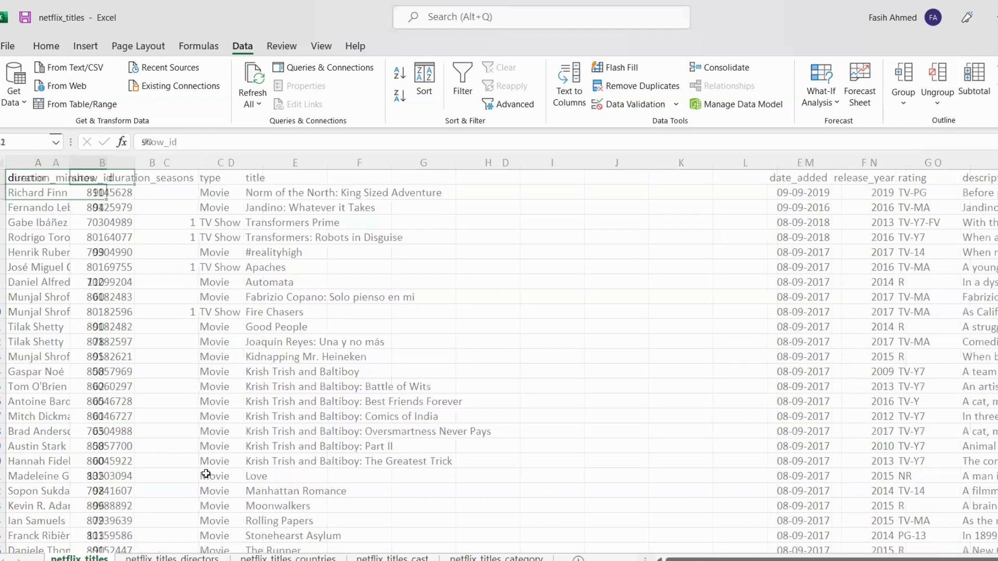
{"action": "left_click", "coordinate": [976, 175]}
{"action": "key", "text": "Right"}
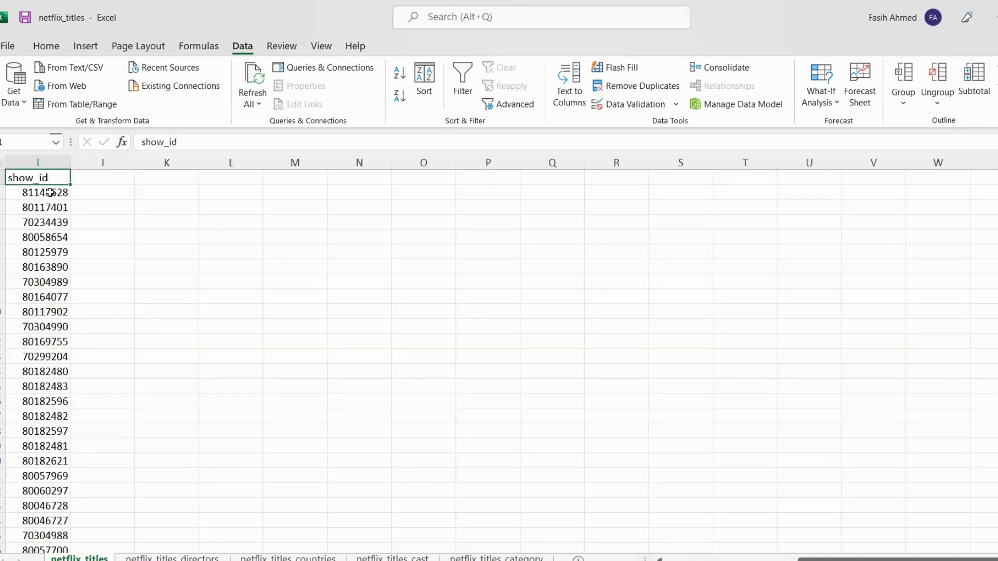
- Autofit the width of the director column in the netflix_titles_directors sheet
{"action": "left_click", "coordinate": [146, 558]}
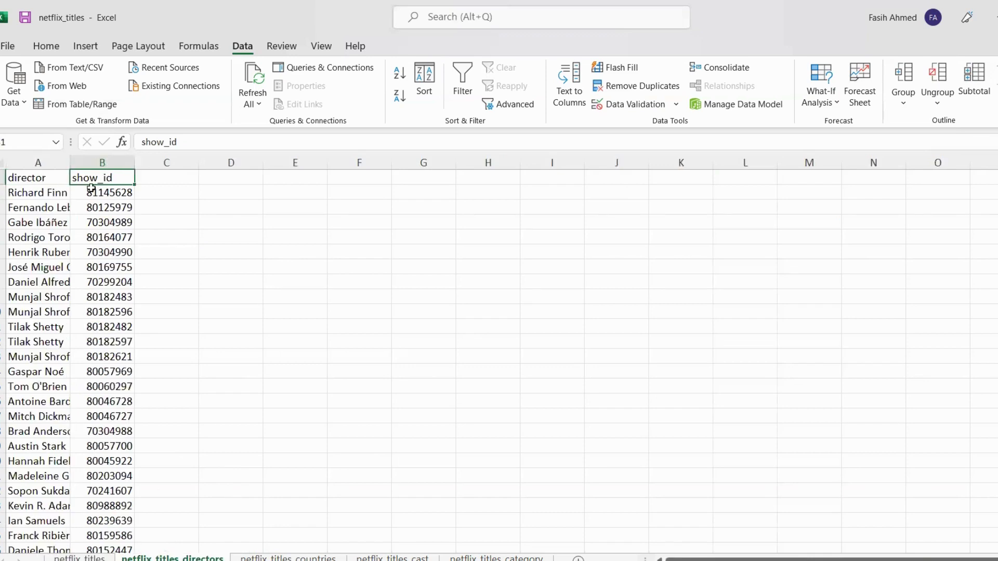
{"action": "left_click", "coordinate": [34, 182]}
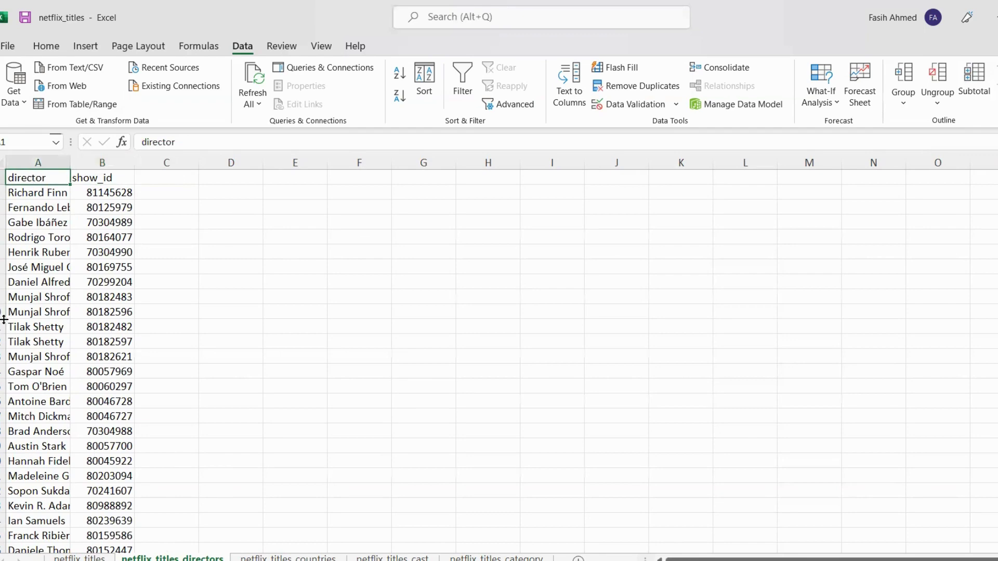
{"action": "double_click", "coordinate": [70, 163]}
- Check how show_id links the netflix_titles records to the director column in the netflix_titles_directors sheet
{"action": "key", "text": "ctrl+Page_Up"}
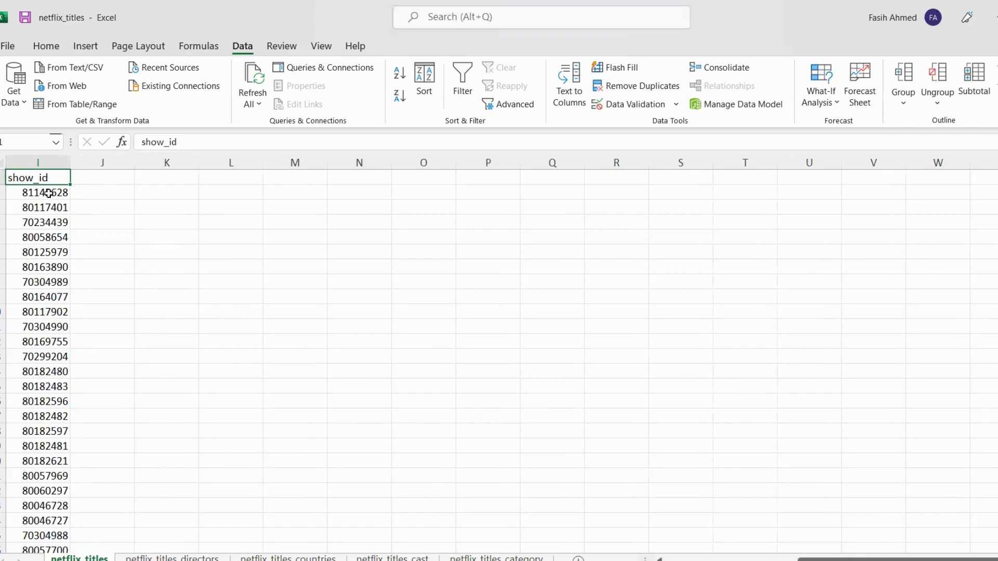
{"action": "key", "text": "Left"}
{"action": "key", "text": "Left"}
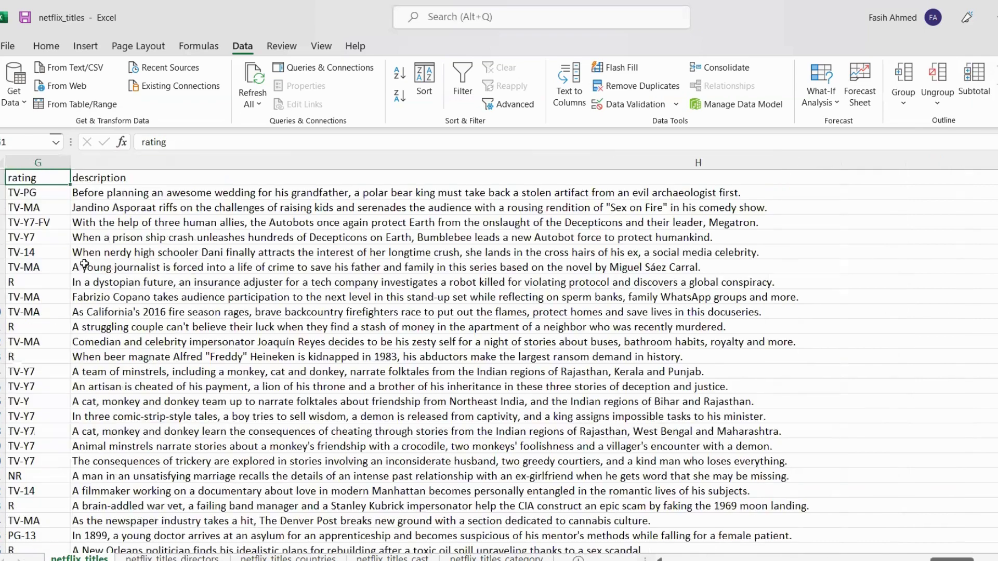
{"action": "key", "text": "Right"}
{"action": "key", "text": "Right"}
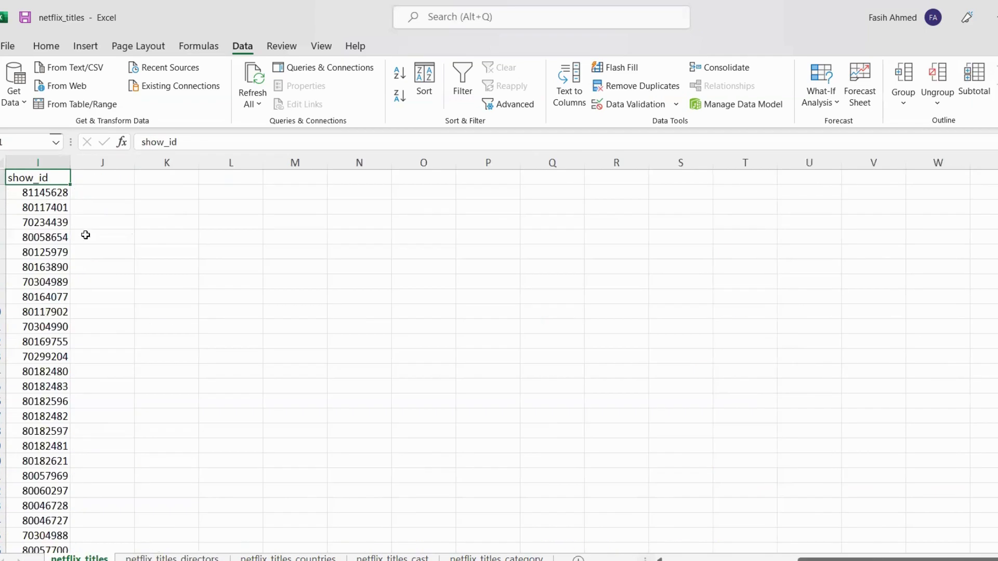
{"action": "left_click", "coordinate": [96, 179]}
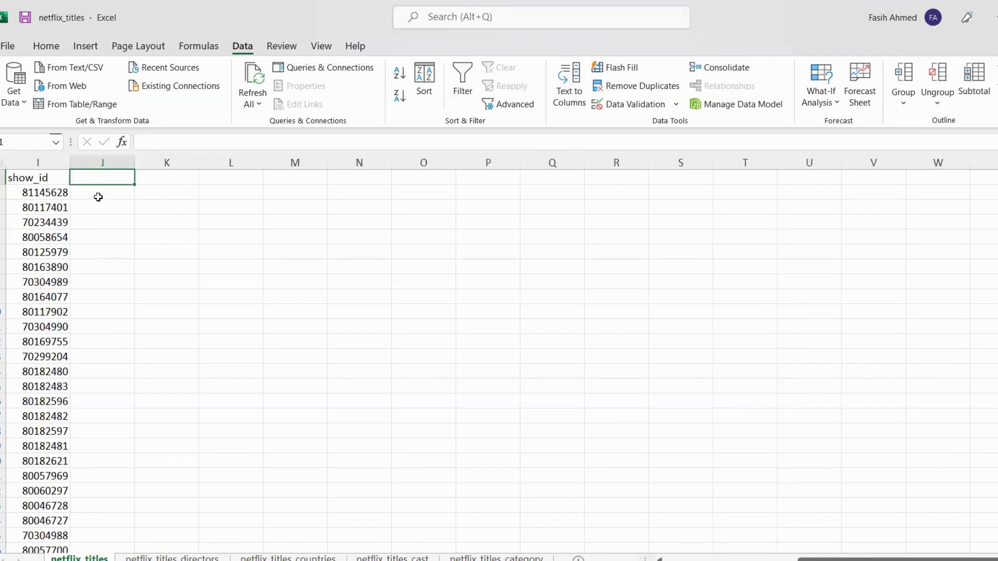
{"action": "left_click", "coordinate": [37, 194]}
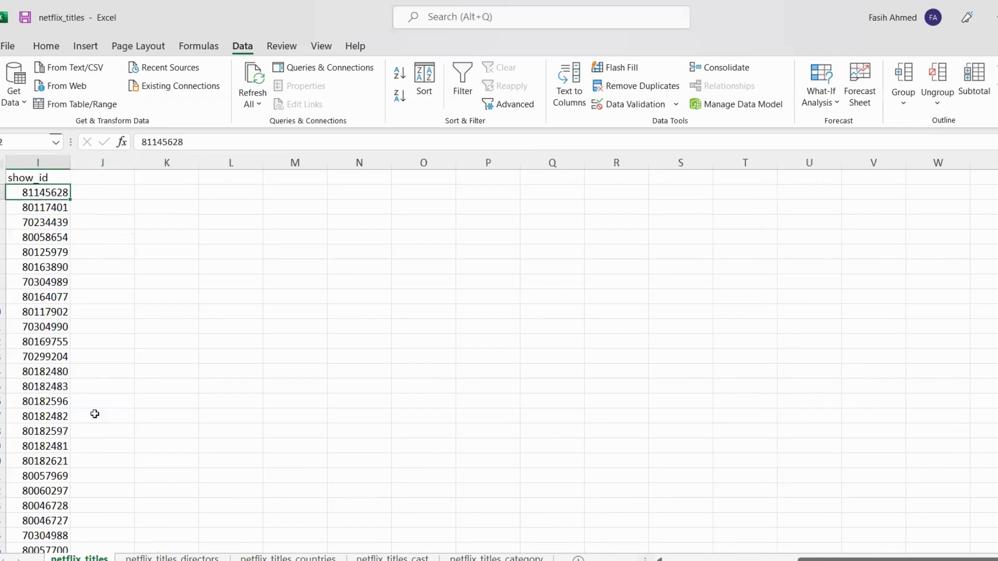
{"action": "left_click", "coordinate": [148, 559]}
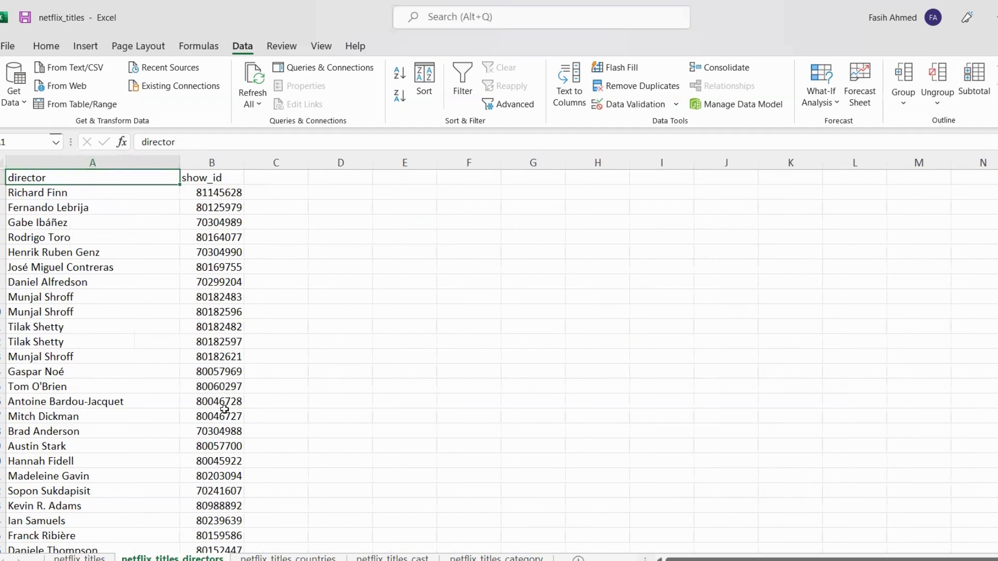
{"action": "left_click", "coordinate": [230, 178]}
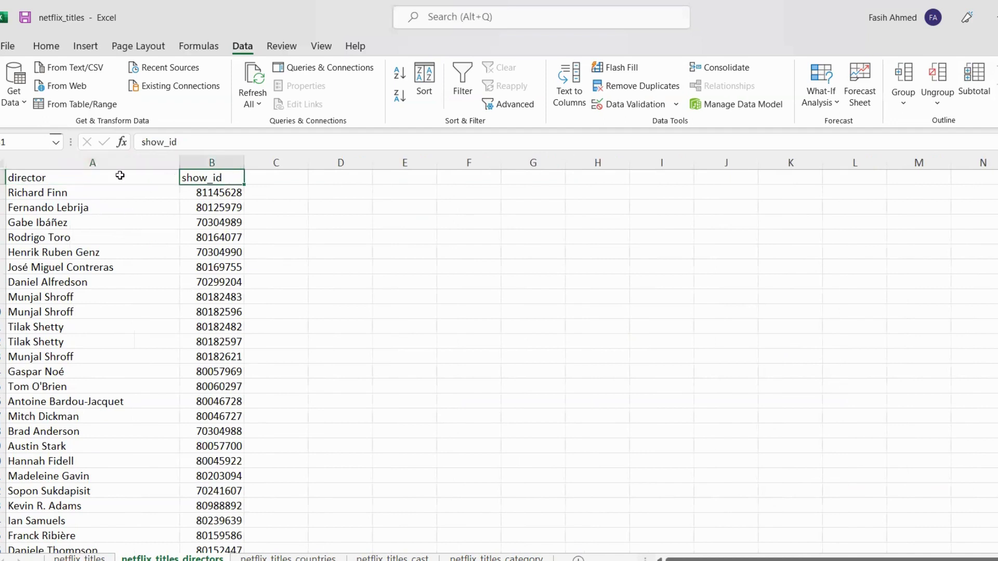
{"action": "left_click", "coordinate": [71, 173]}
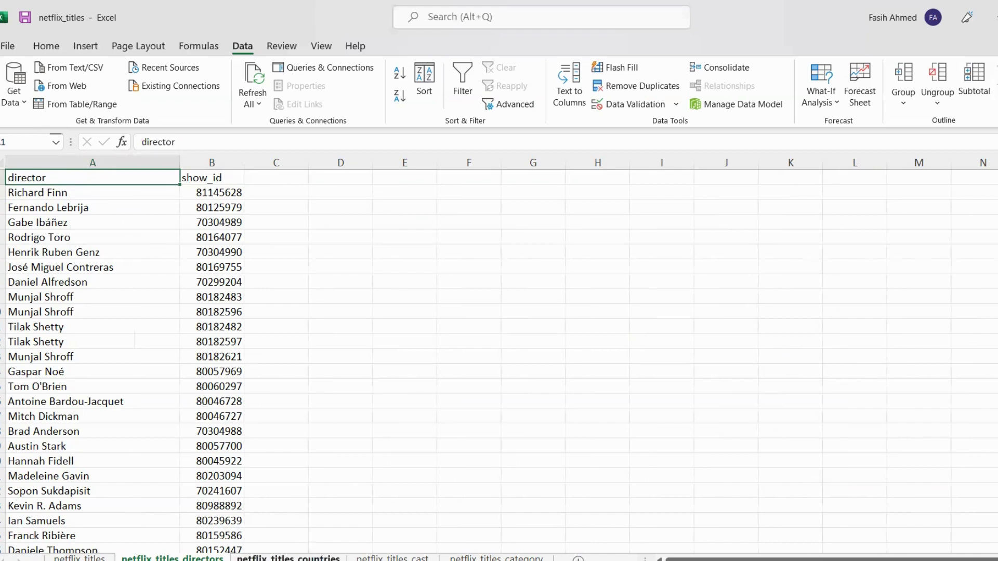
- Inspect the country and show_id columns in the netflix_titles_countries sheet
{"action": "left_click", "coordinate": [245, 557]}
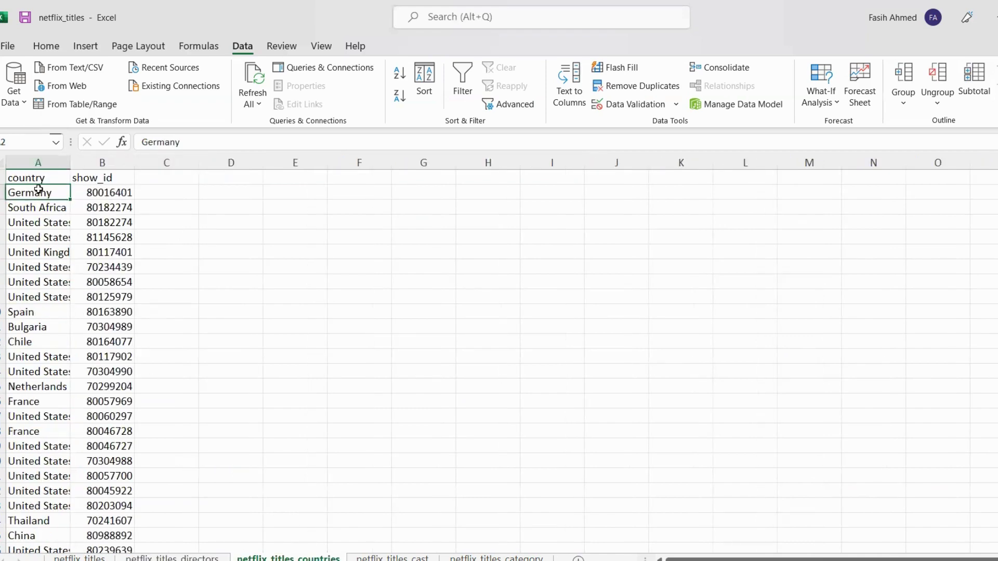
{"action": "left_click", "coordinate": [130, 182]}
{"action": "left_click", "coordinate": [27, 188]}
{"action": "left_click", "coordinate": [40, 175]}
{"action": "left_click", "coordinate": [119, 188]}
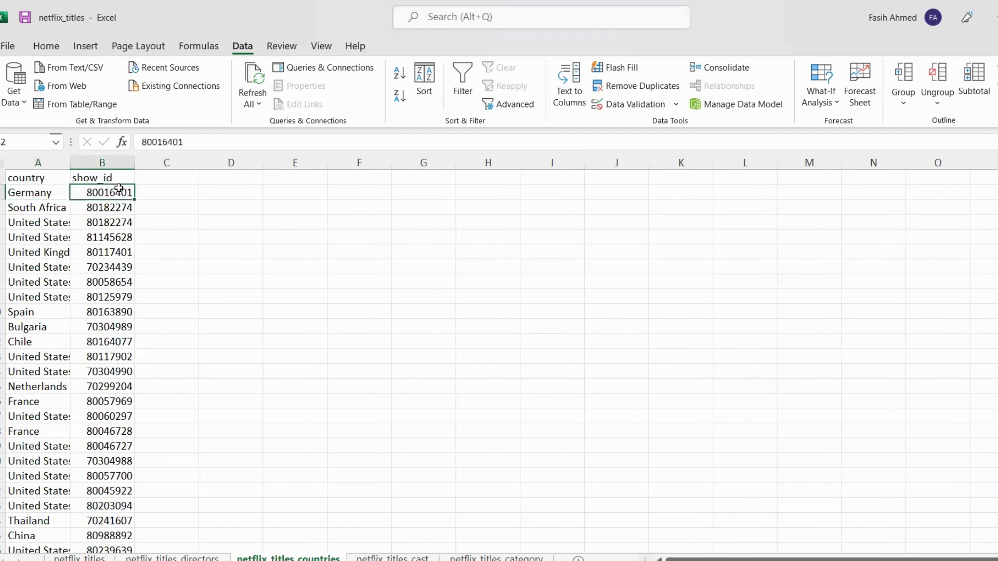
{"action": "left_click", "coordinate": [51, 195]}
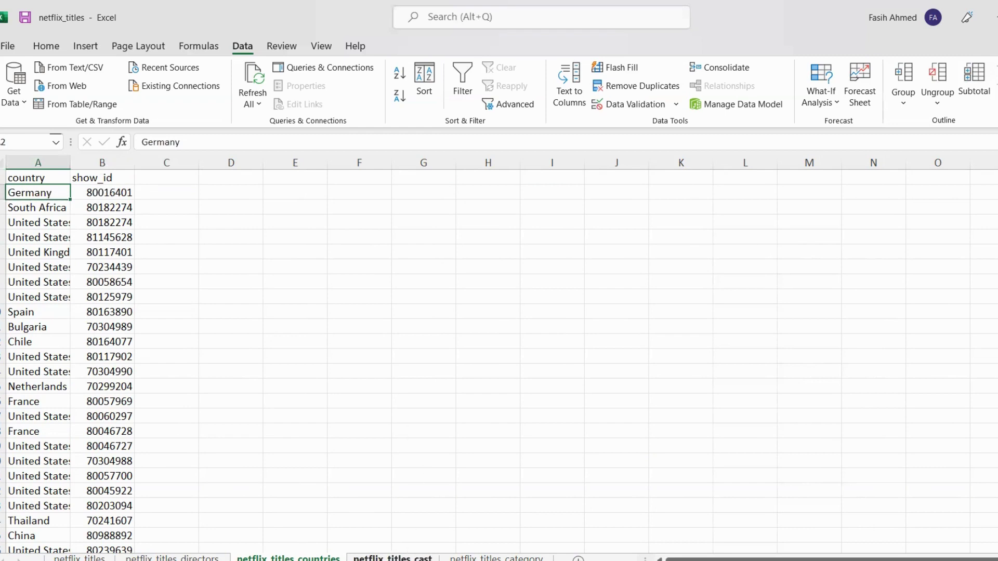
- Inspect the cast and show_id columns in the netflix_titles_cast sheet
{"action": "left_click", "coordinate": [392, 557]}
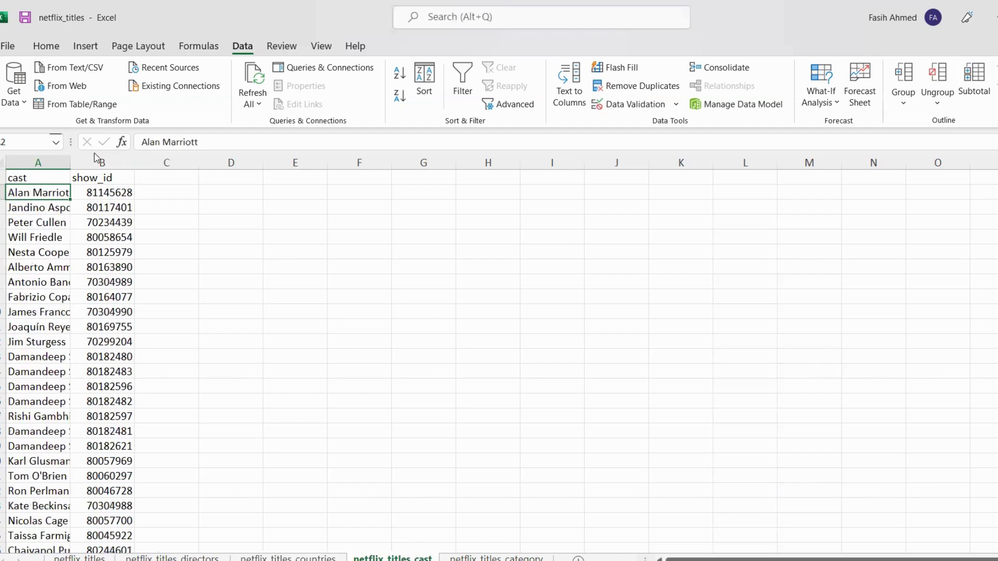
{"action": "left_click_drag", "start_coordinate": [71, 159], "coordinate": [69, 159]}
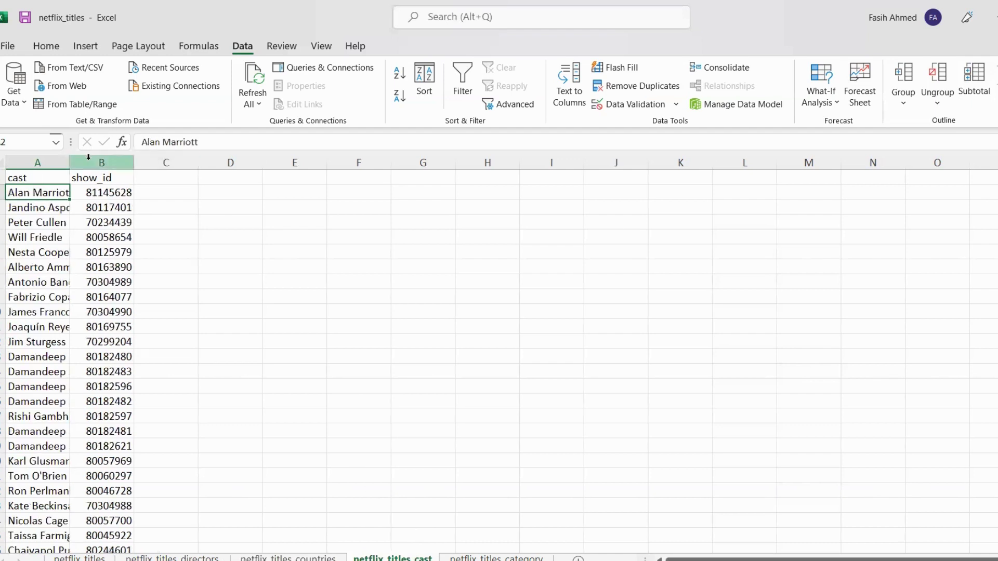
{"action": "left_click", "coordinate": [114, 180]}
{"action": "left_click", "coordinate": [49, 177]}
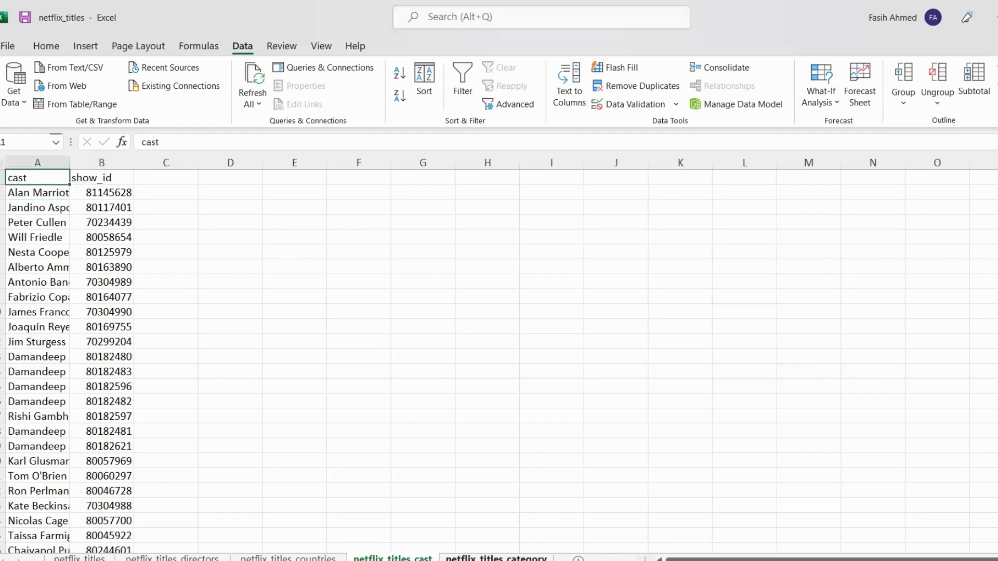
- Inspect the listed_in and show_id columns in the netflix_titles_category sheet
{"action": "left_click", "coordinate": [497, 558]}
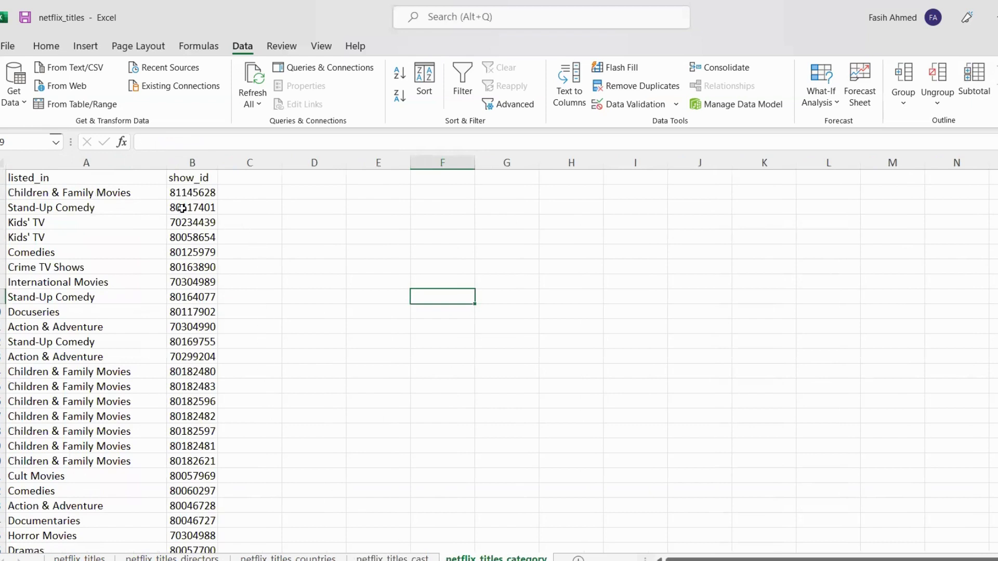
{"action": "left_click", "coordinate": [188, 190]}
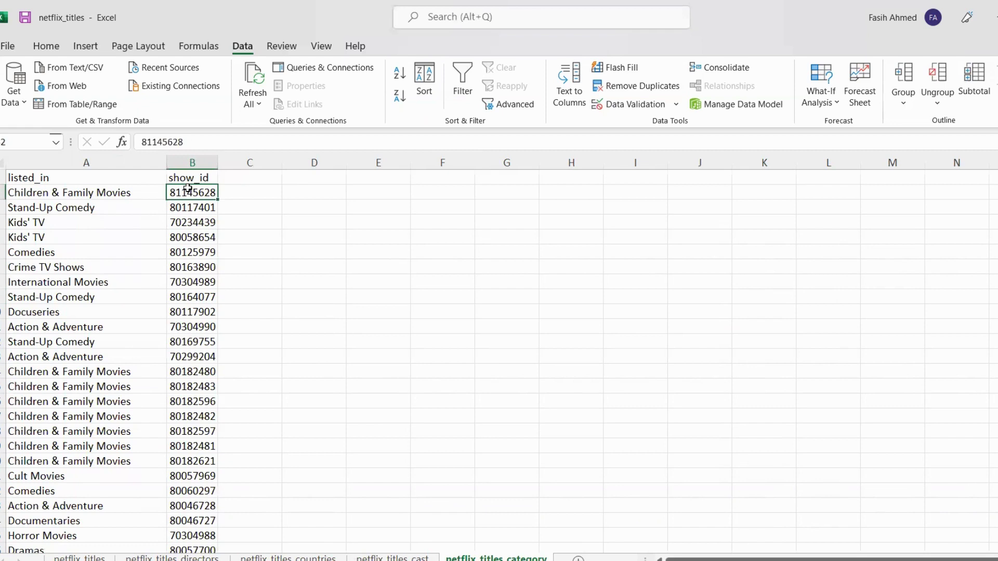
{"action": "left_click", "coordinate": [69, 192]}
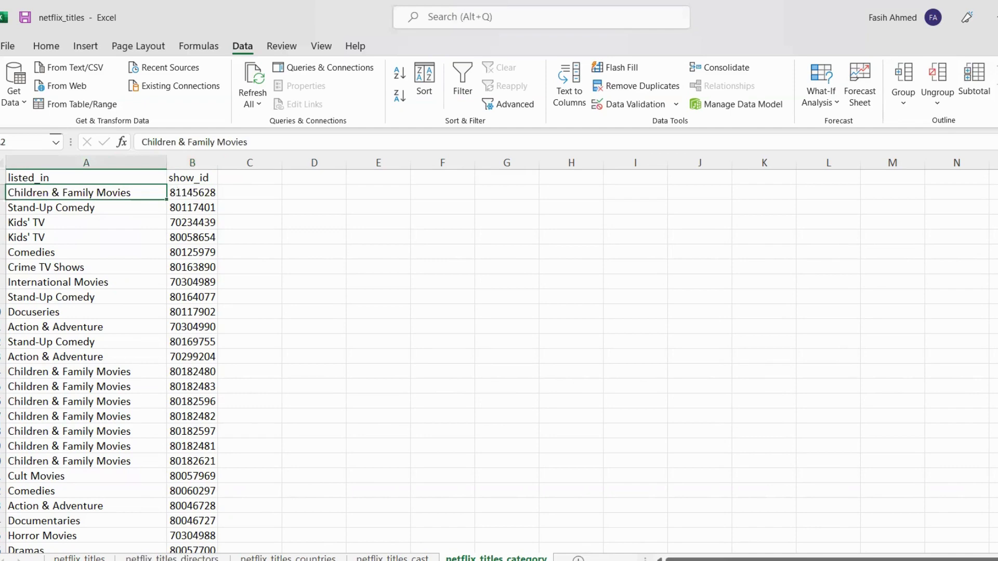
- Review the main columns of the netflix_titles sheet, from show_id back to duration_minutes, and return to the show_id header
{"action": "left_click", "coordinate": [79, 558]}
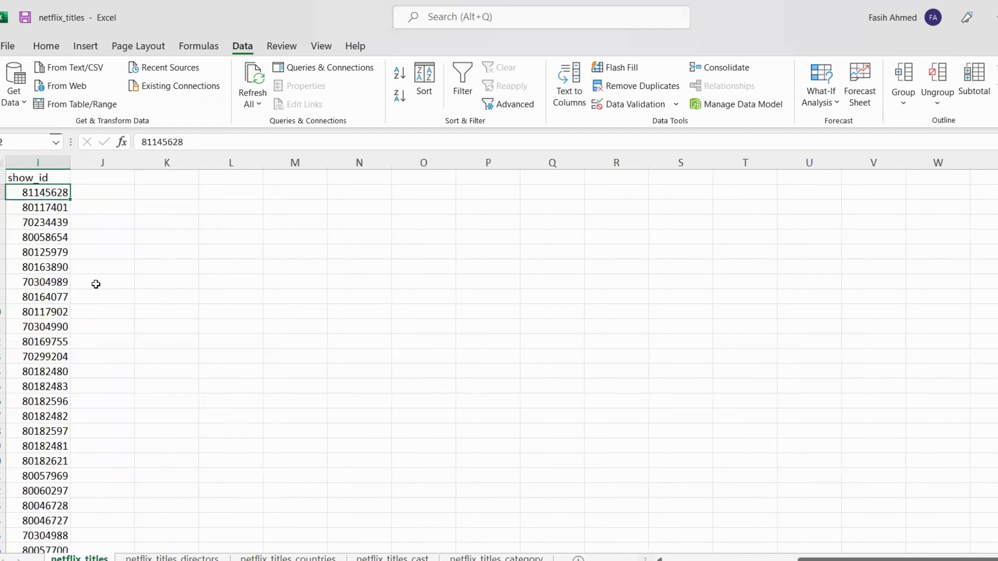
{"action": "left_click", "coordinate": [44, 178]}
{"action": "key", "text": "Left"}
{"action": "key", "text": "Left"}
{"action": "key", "text": "Left"}
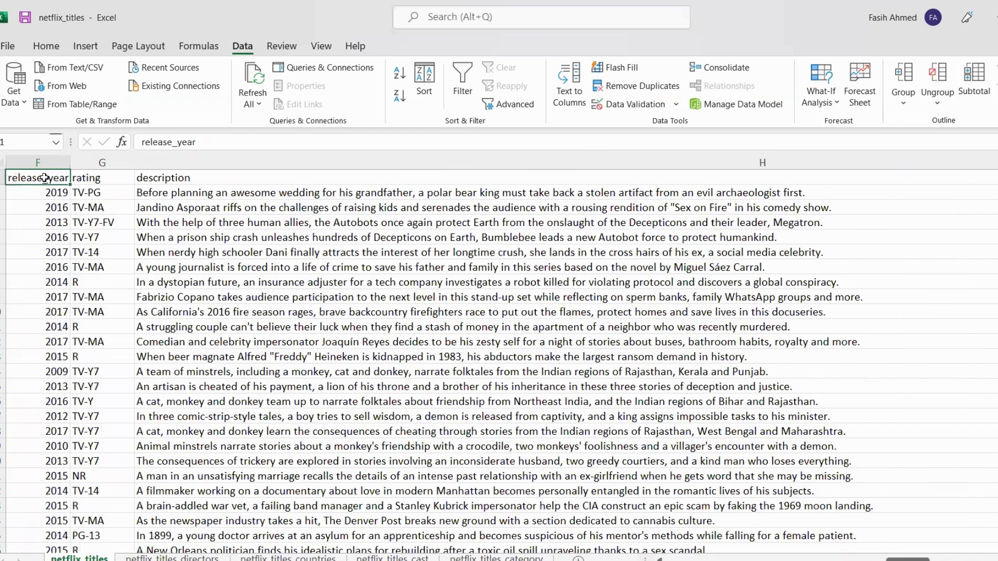
{"action": "scroll", "coordinate": [44, 178], "scroll_direction": "left", "scroll_amount": 5}
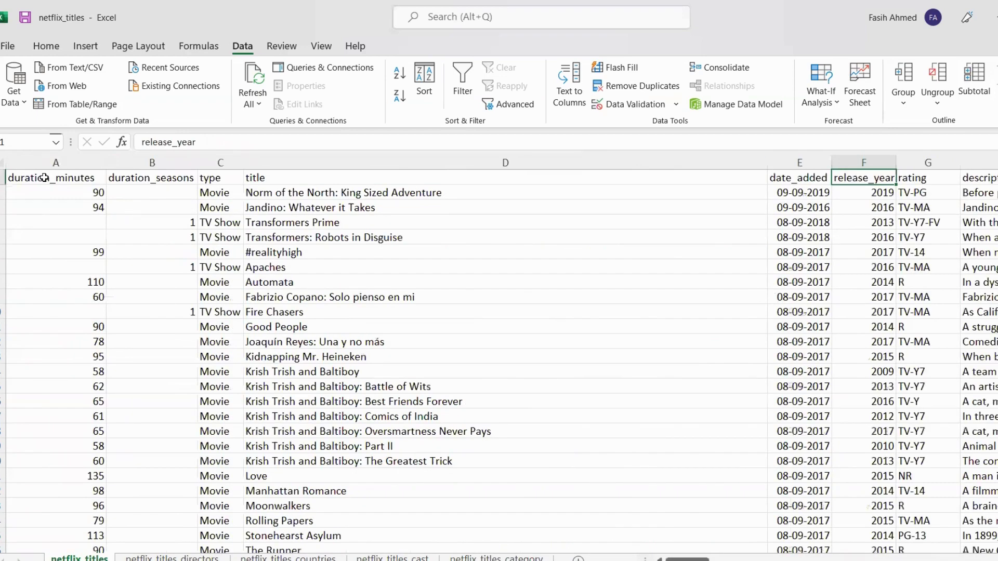
{"action": "scroll", "coordinate": [43, 178], "scroll_direction": "right", "scroll_amount": 5}
{"action": "left_click", "coordinate": [43, 177]}
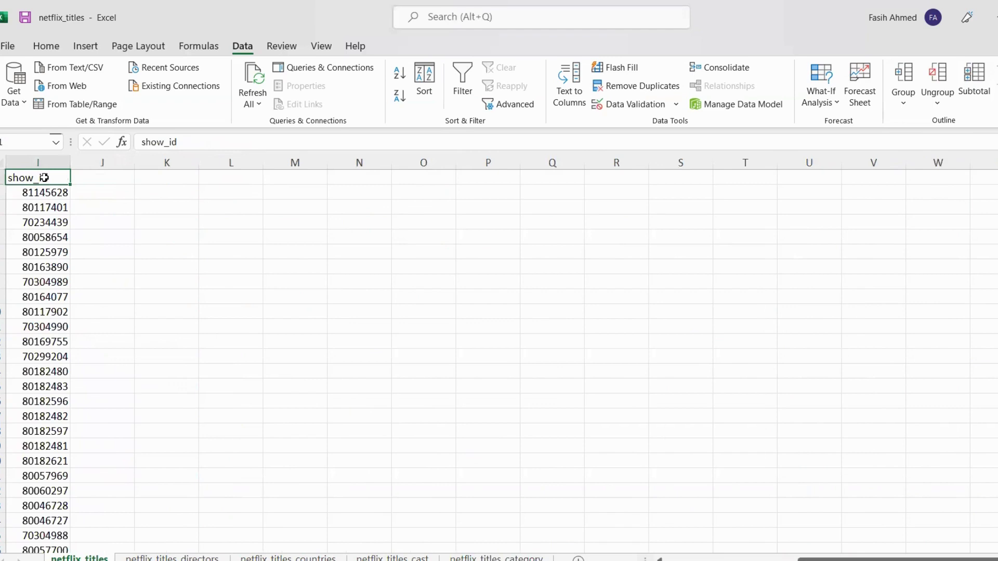
- Check the netflix_titles header row beyond show_id, and go back through it to the duration_minutes and duration_seasons columns
{"action": "key", "text": "Right"}
{"action": "key", "text": "Right"}
{"action": "key", "text": "Right"}
{"action": "key", "text": "Right"}
{"action": "key", "text": "Right"}
{"action": "key", "text": "Right"}
{"action": "key", "text": "Right"}
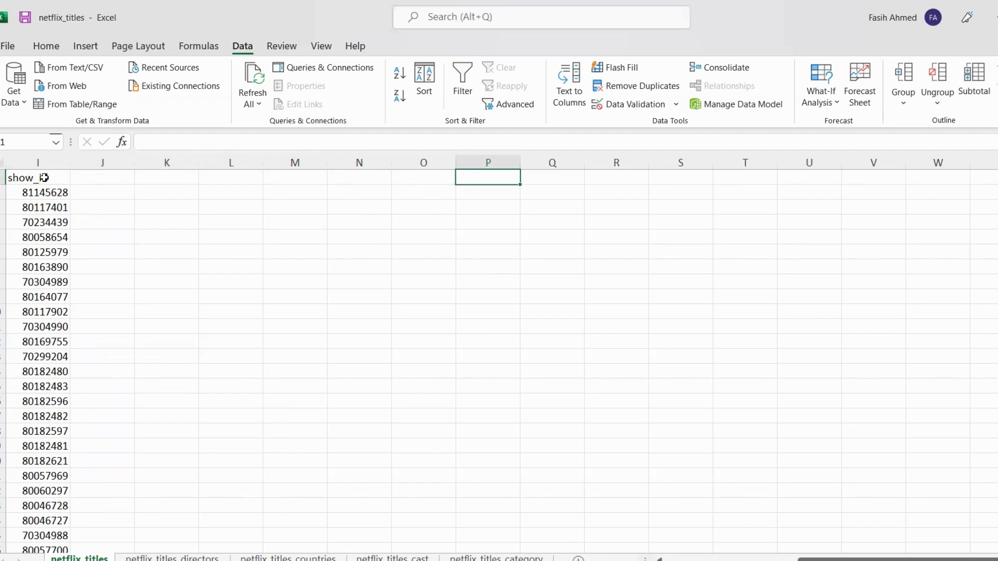
{"action": "key", "text": "Left"}
{"action": "key", "text": "Left"}
{"action": "key", "text": "Left"}
{"action": "key", "text": "Left"}
{"action": "key", "text": "Left"}
{"action": "key", "text": "Left"}
{"action": "key", "text": "Left"}
{"action": "key", "text": "Left"}
{"action": "key", "text": "Left"}
{"action": "key", "text": "Left"}
{"action": "key", "text": "Left"}
{"action": "key", "text": "Left"}
{"action": "key", "text": "Left"}
{"action": "key", "text": "Left"}
{"action": "key", "text": "Left"}
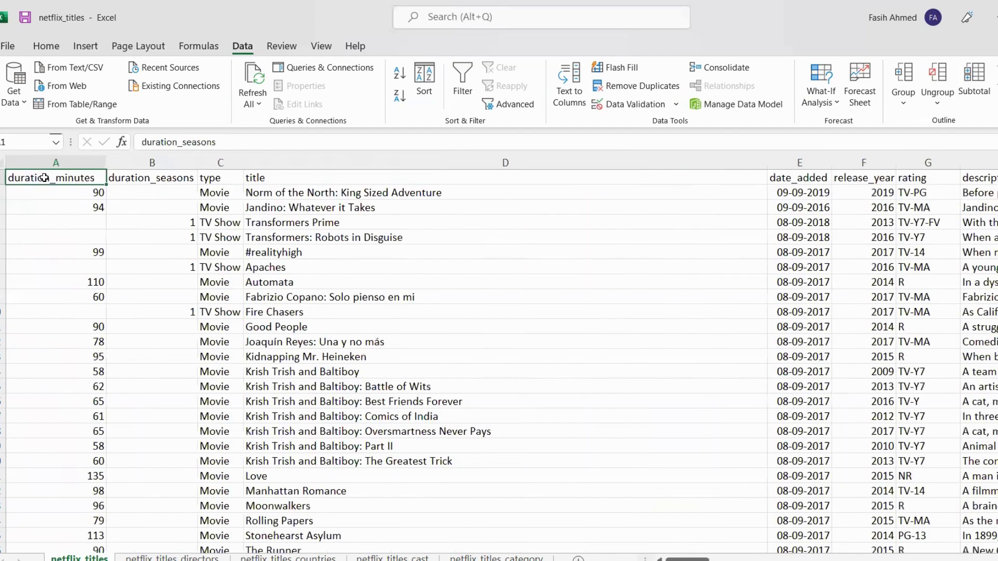
{"action": "key", "text": "Right"}
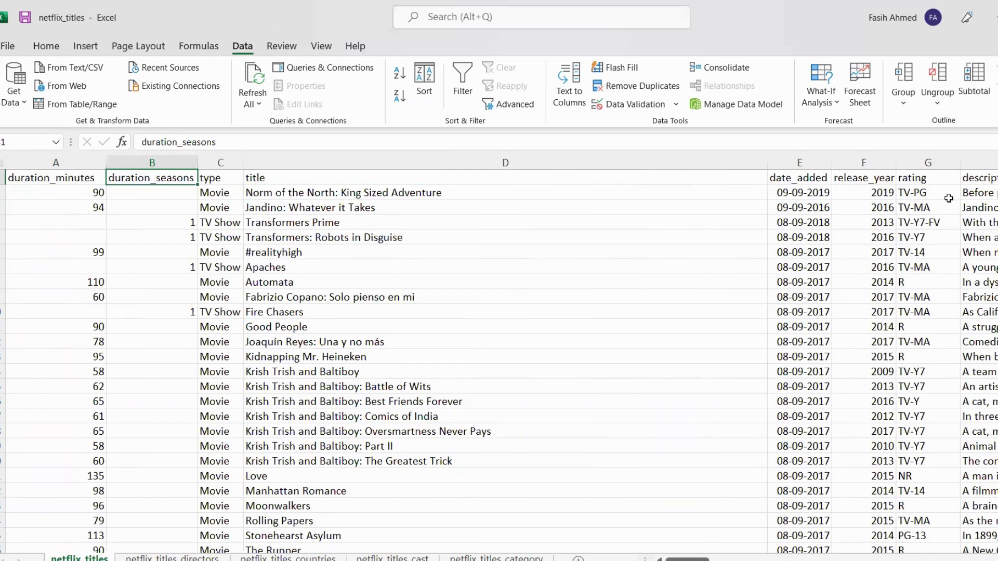
- Examine the release_year, title, type and date_added columns of the first records in the netflix_titles sheet
{"action": "left_click", "coordinate": [882, 198]}
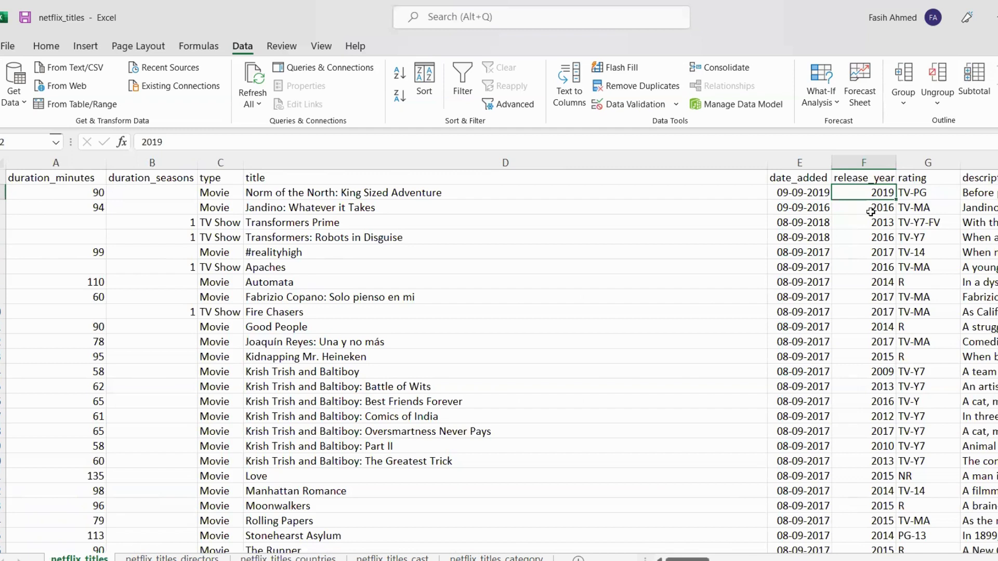
{"action": "left_click", "coordinate": [858, 178]}
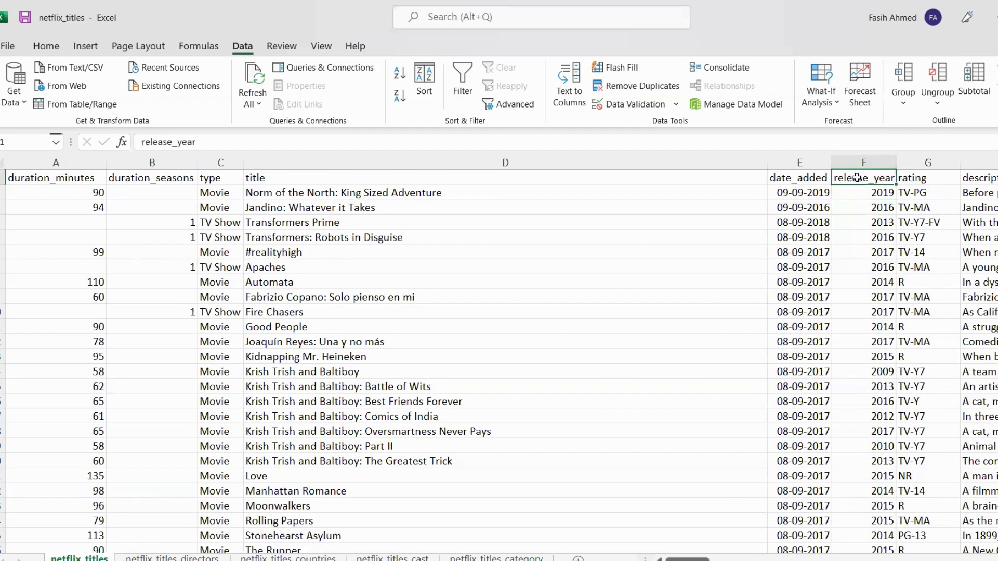
{"action": "left_click", "coordinate": [860, 192]}
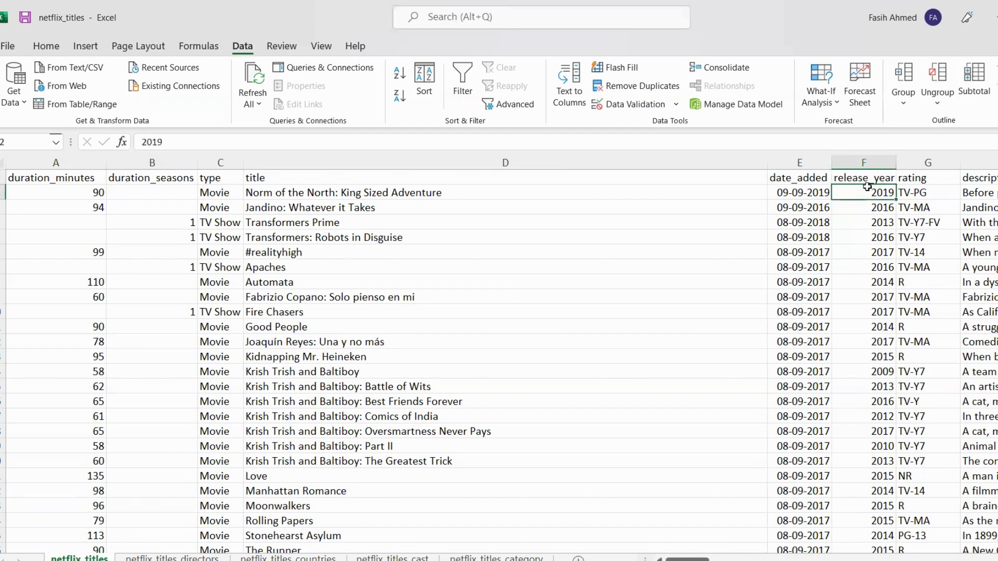
{"action": "left_click", "coordinate": [342, 193]}
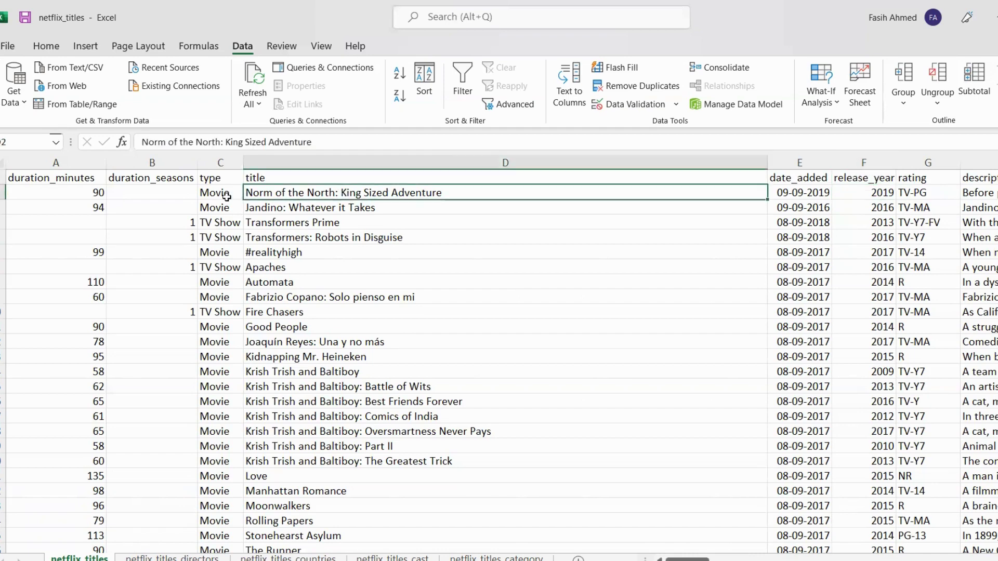
{"action": "left_click", "coordinate": [228, 200]}
{"action": "left_click", "coordinate": [293, 201]}
{"action": "left_click", "coordinate": [807, 177]}
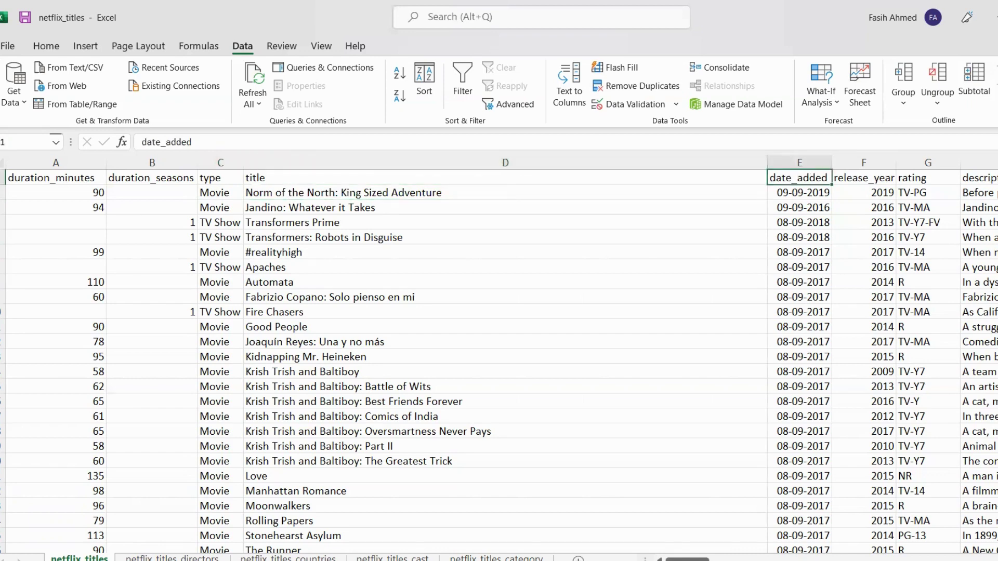
- Match the first show_id in netflix_titles with its record in netflix_titles_directors, and open the netflix_titles_category sheet
{"action": "key", "text": "ctrl+Right"}
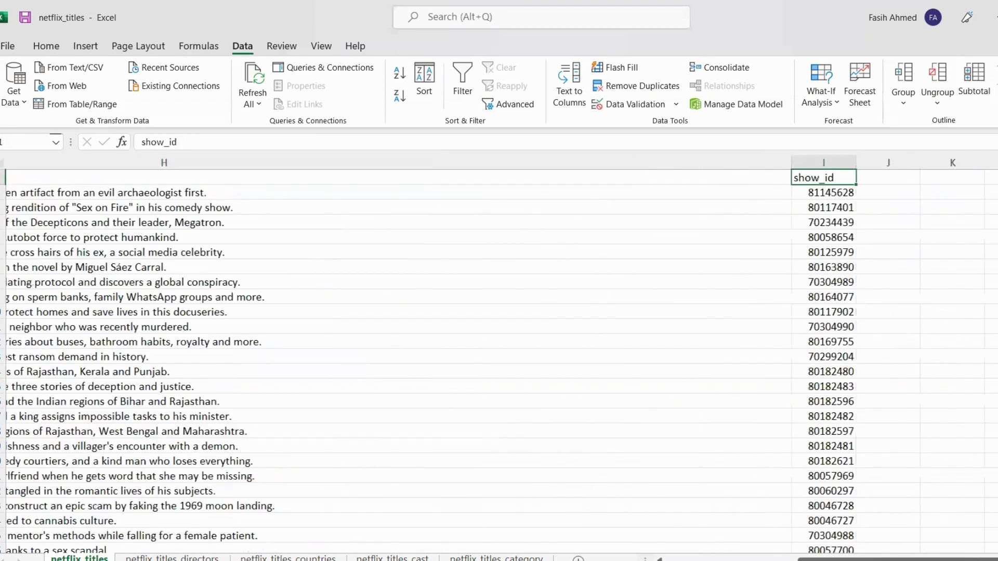
{"action": "scroll", "coordinate": [499, 359], "scroll_direction": "right", "scroll_amount": 1}
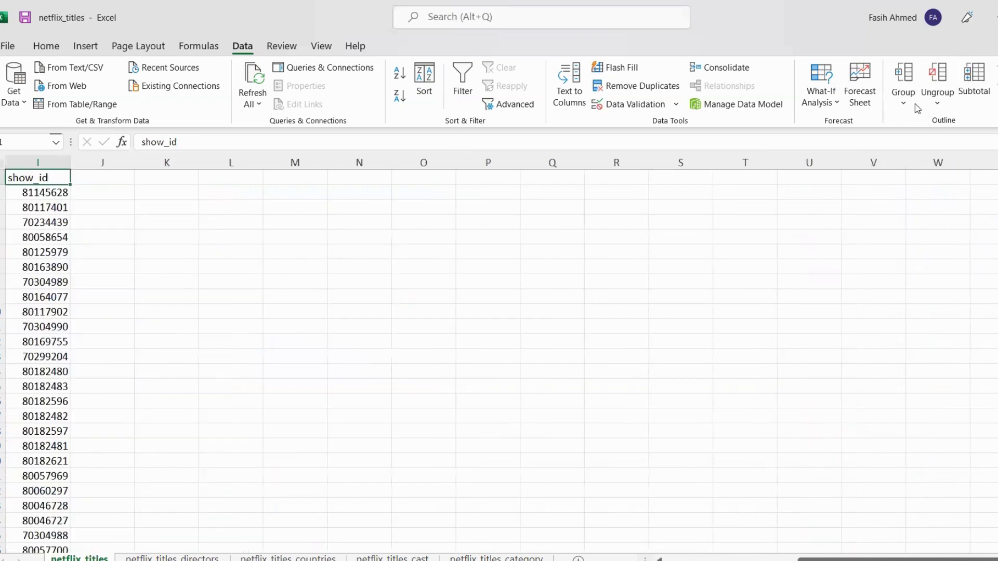
{"action": "left_click", "coordinate": [52, 193]}
{"action": "left_click", "coordinate": [171, 557]}
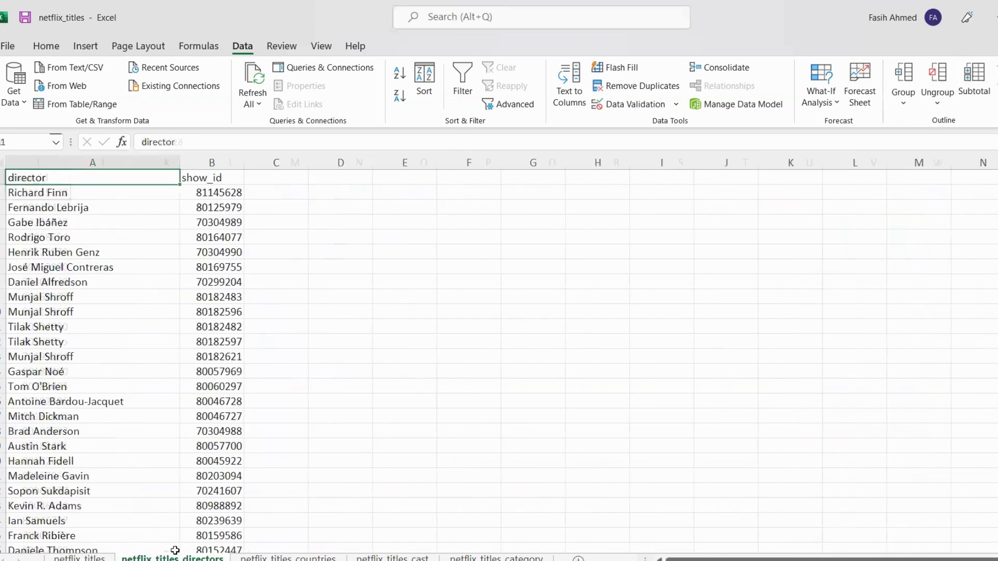
{"action": "left_click", "coordinate": [82, 192]}
{"action": "left_click", "coordinate": [80, 557]}
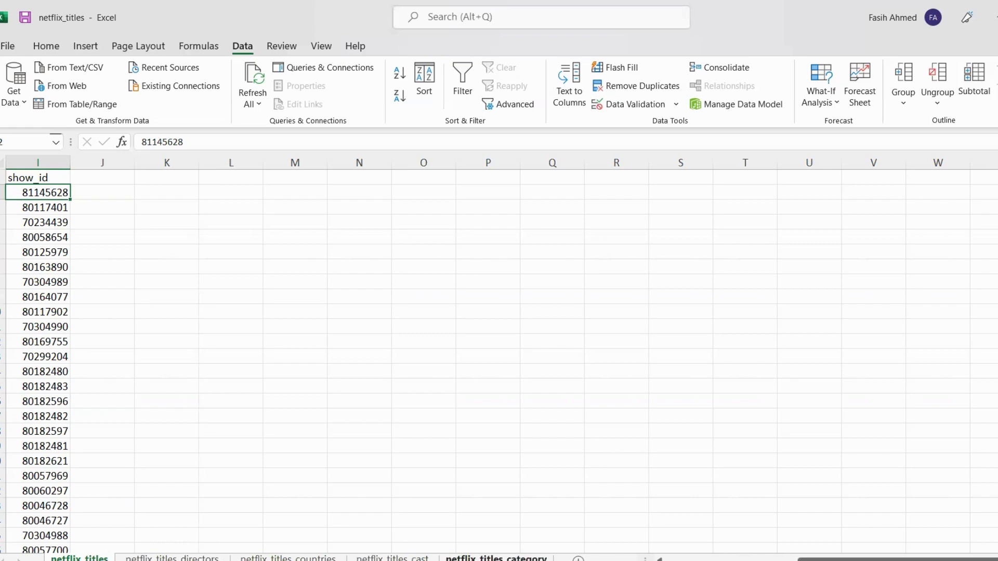
{"action": "left_click", "coordinate": [496, 558]}
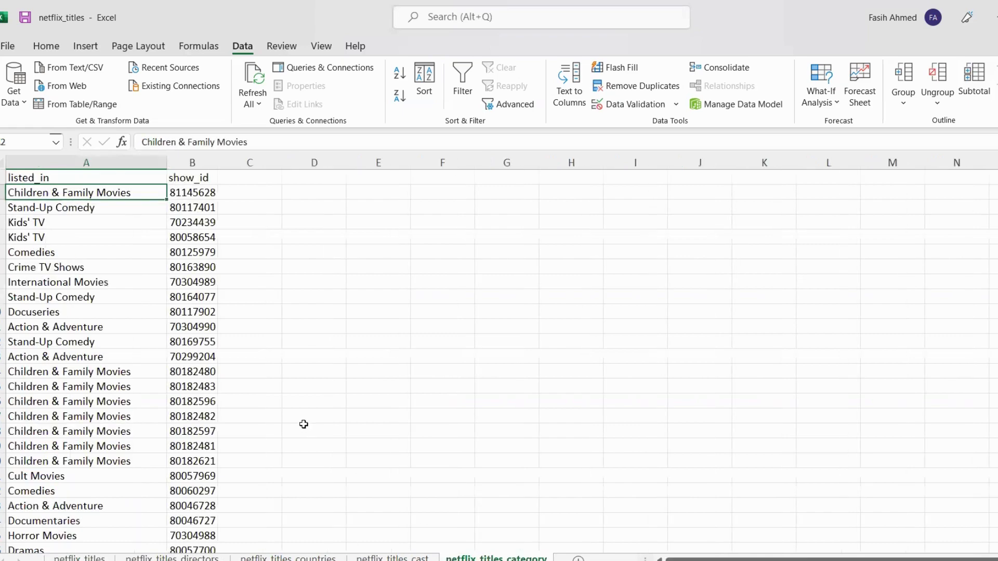
{"action": "left_click", "coordinate": [449, 227]}
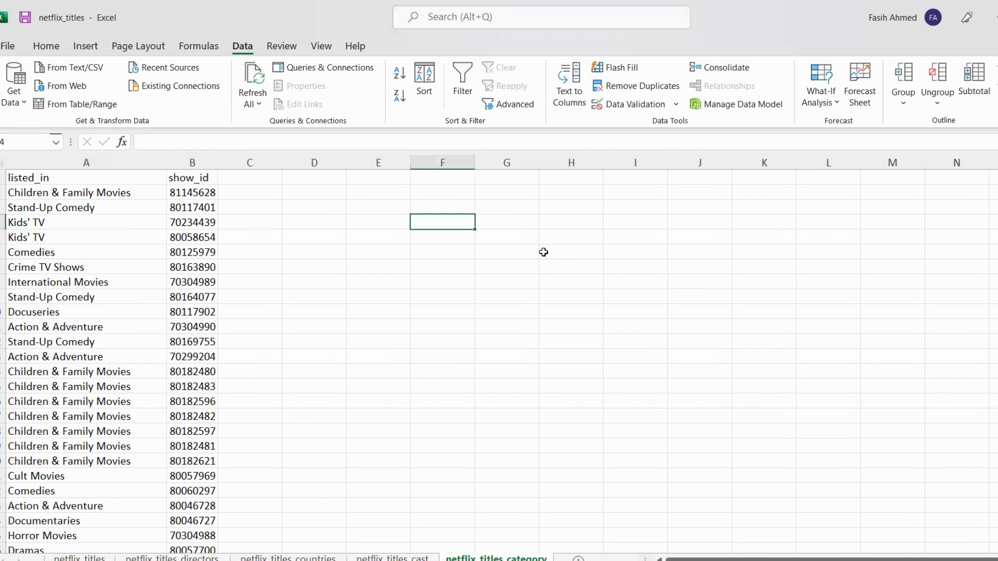
{"action": "type", "text": "="}
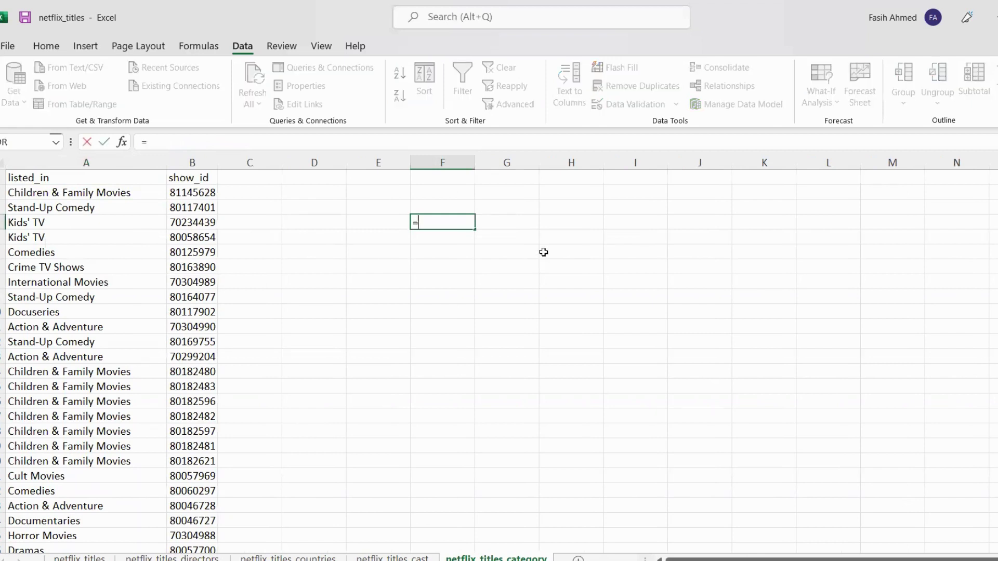
{"action": "type", "text": "count"}
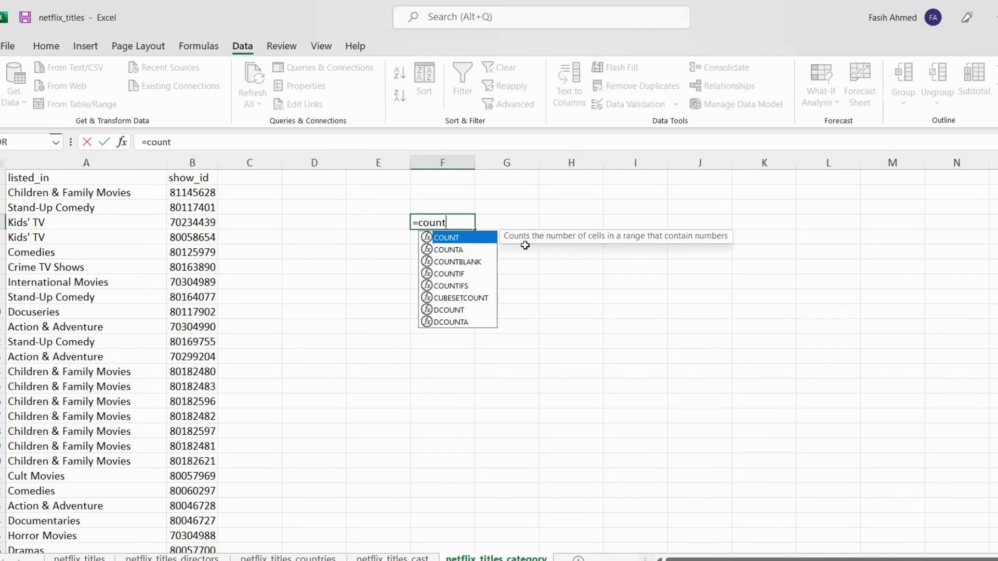
{"action": "key", "text": "Escape"}
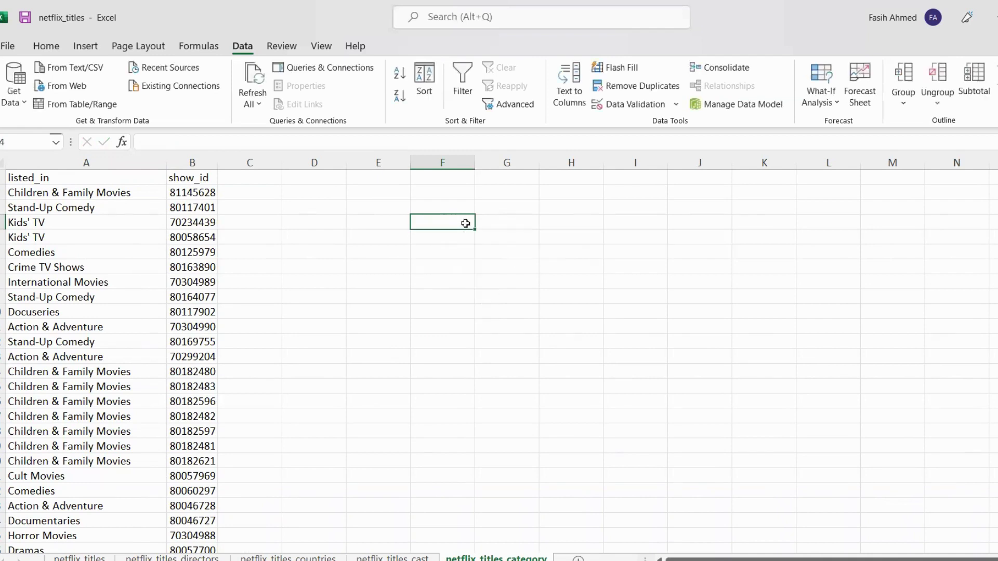
{"action": "type", "text": "="}
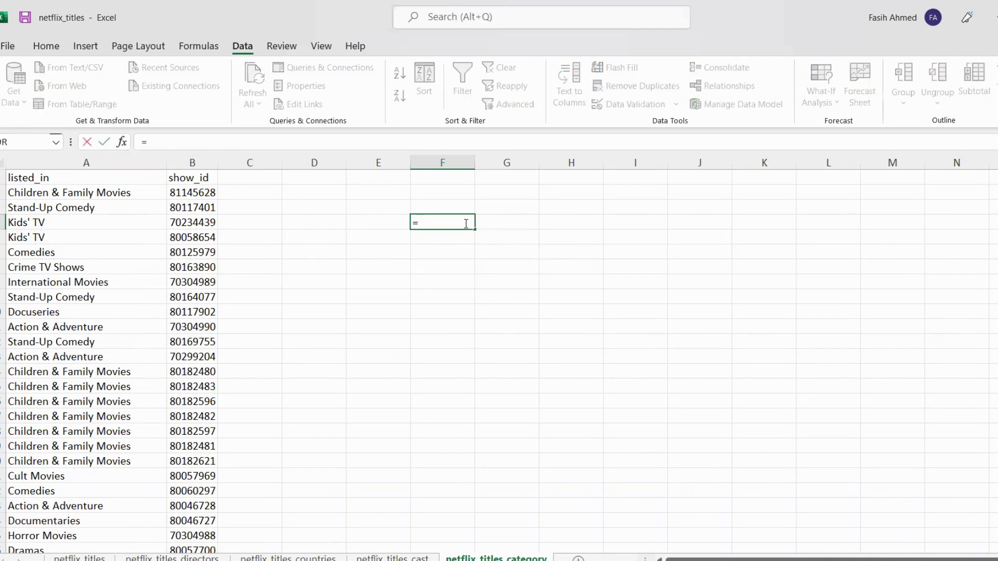
{"action": "key", "text": "Escape"}
{"action": "type", "text": "+"}
{"action": "key", "text": "Escape"}
{"action": "type", "text": "=count"}
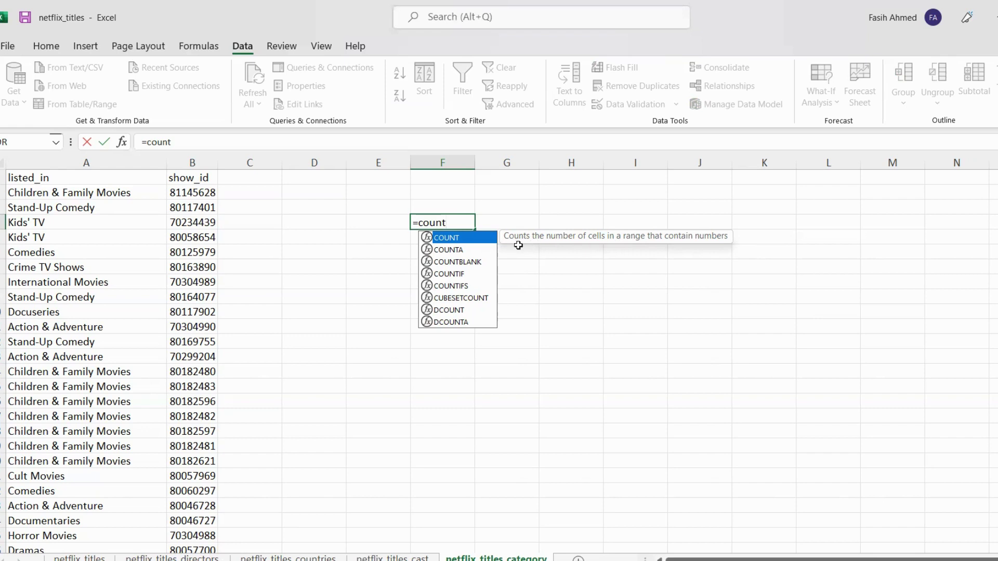
{"action": "key", "text": "Escape"}
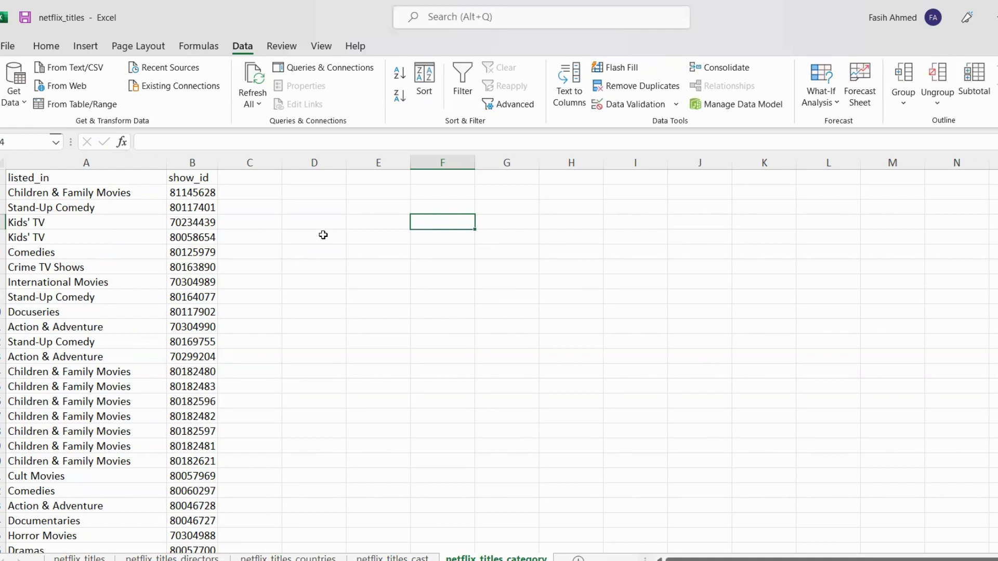
- Examine the show_id column in the netflix_titles_category sheet, from its first value down to the last record
{"action": "left_click", "coordinate": [205, 161]}
{"action": "left_click", "coordinate": [194, 278]}
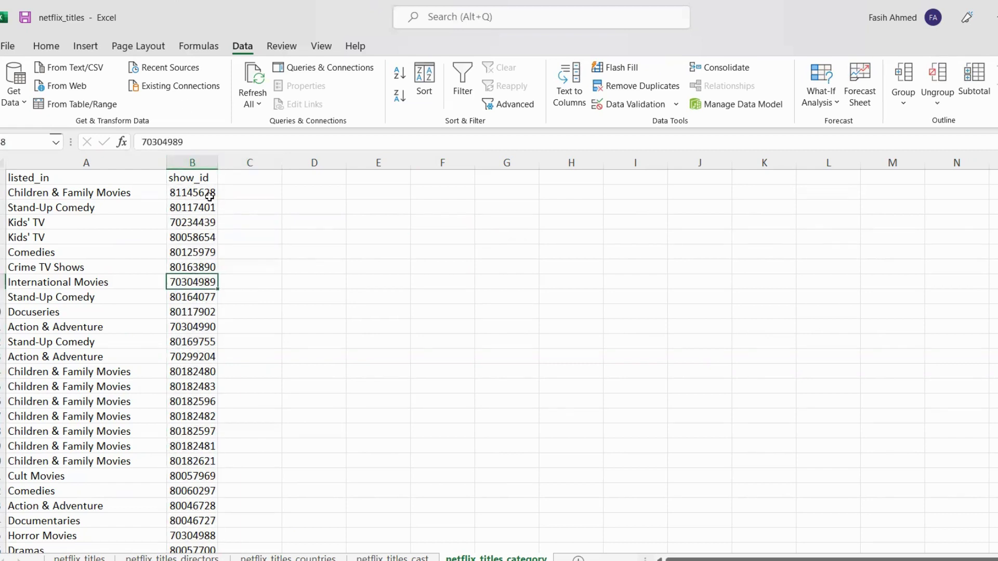
{"action": "left_click_drag", "start_coordinate": [192, 194], "coordinate": [201, 476]}
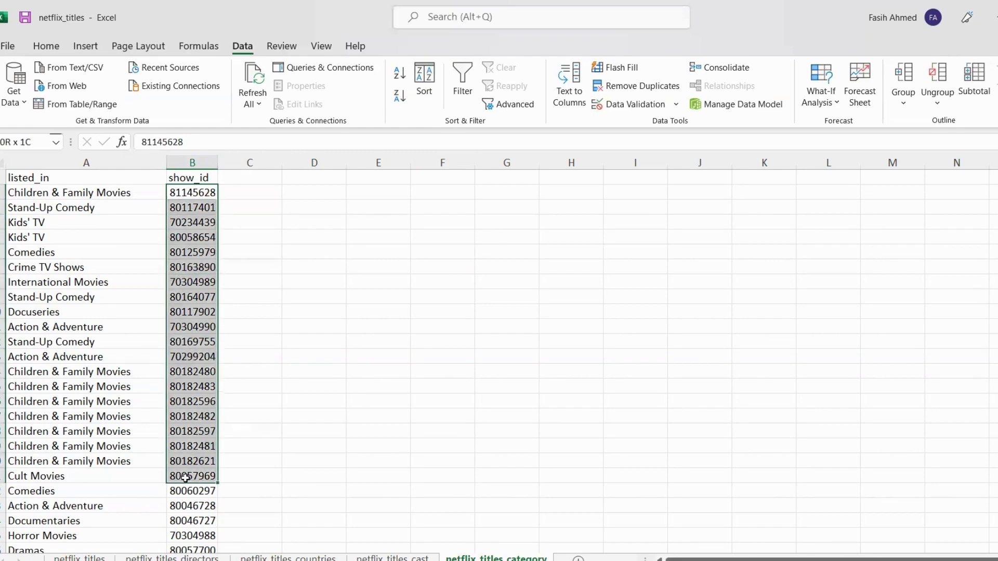
{"action": "left_click", "coordinate": [200, 196]}
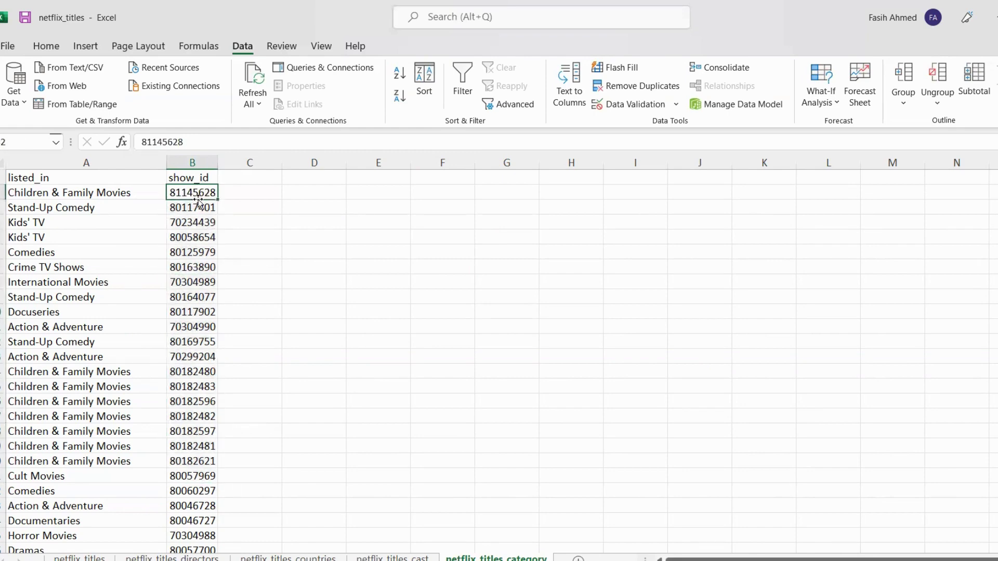
{"action": "key", "text": "ctrl+Down"}
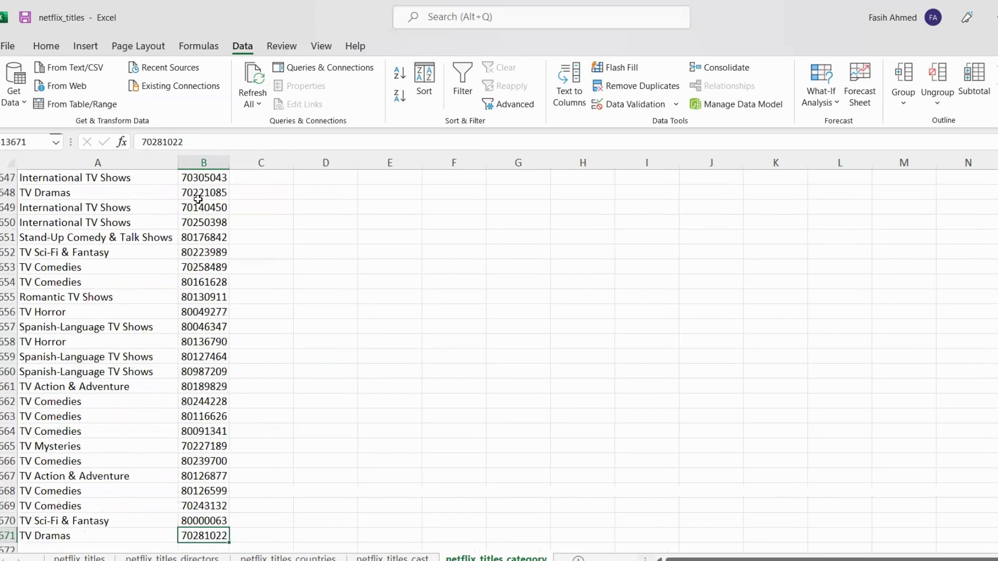
{"action": "scroll", "coordinate": [198, 197], "scroll_direction": "down", "scroll_amount": 1}
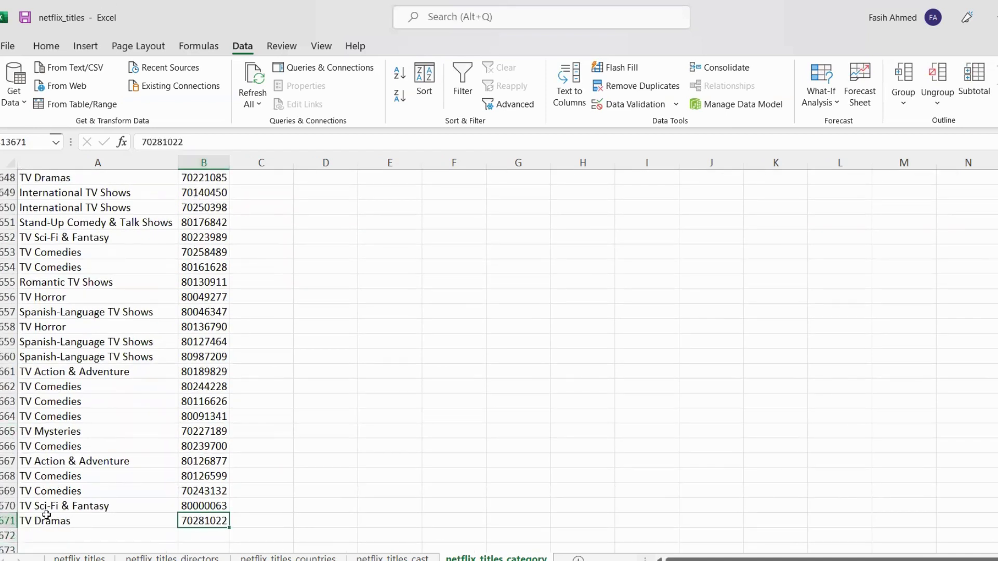
- Return to the start of the show_id column and enter 13670 as its record count in cell E2
{"action": "key", "text": "ctrl+Up"}
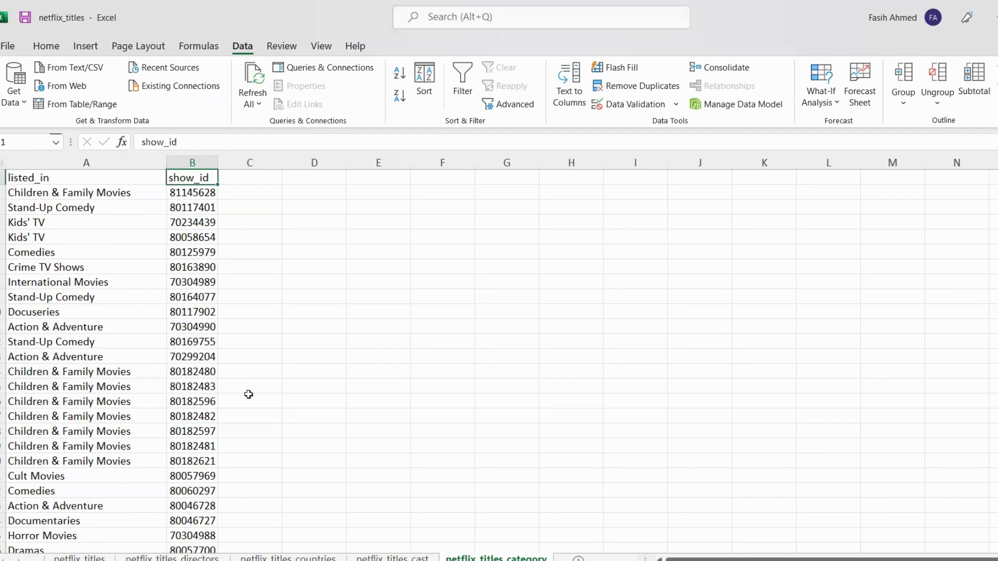
{"action": "left_click", "coordinate": [209, 194]}
{"action": "key", "text": "Right"}
{"action": "key", "text": "Right"}
{"action": "key", "text": "Right"}
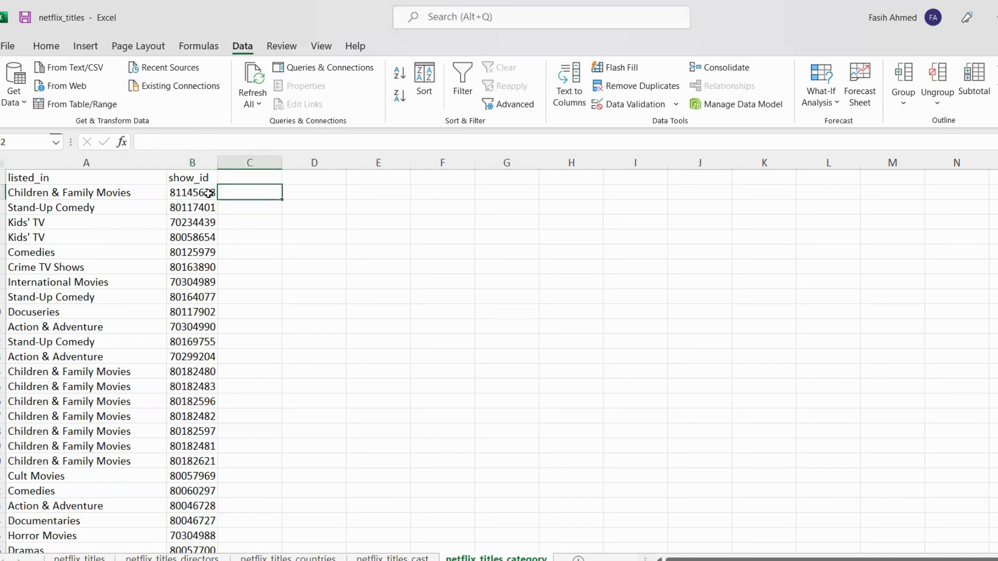
{"action": "type", "text": "13670"}
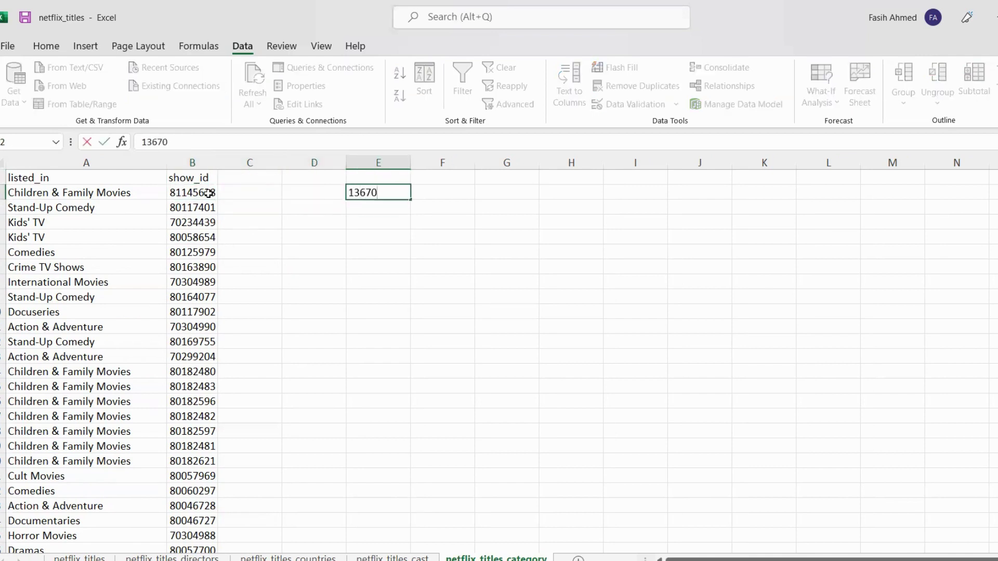
{"action": "key", "text": "Return"}
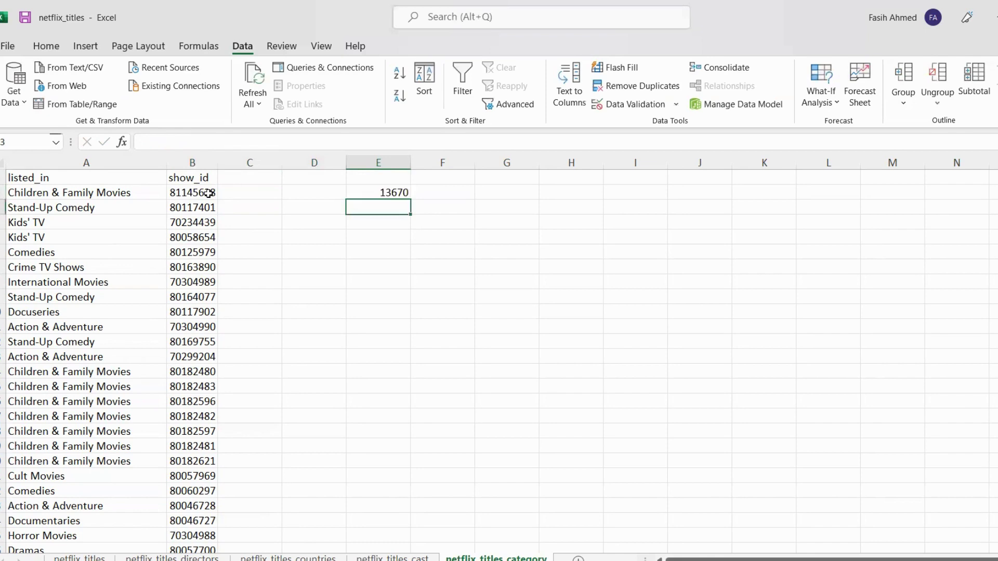
- Examine the listed_in column from its first value to the last record, including the repeated Kids' TV and Children & Family Movies entries
{"action": "left_click", "coordinate": [90, 193]}
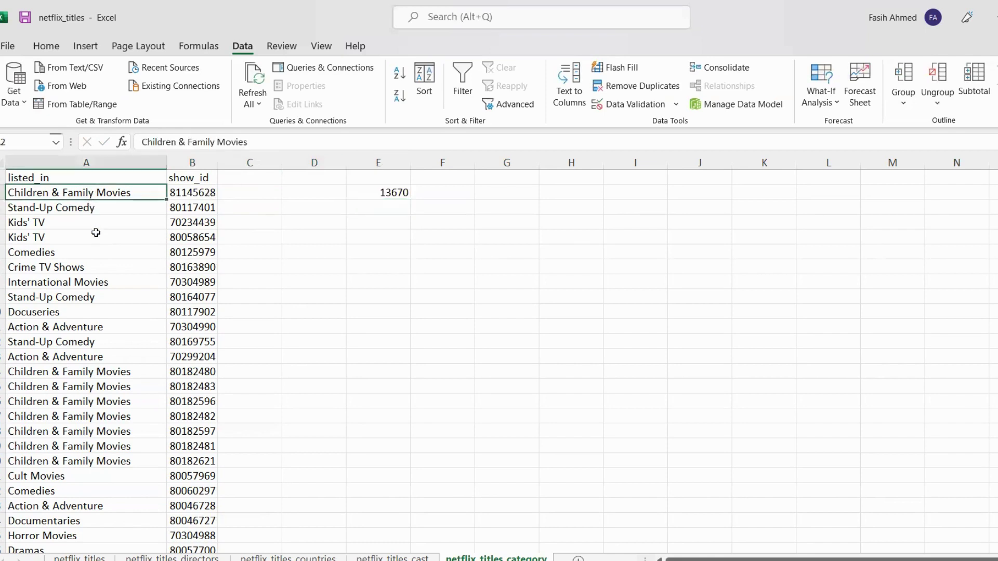
{"action": "left_click", "coordinate": [44, 178]}
{"action": "left_click", "coordinate": [47, 195]}
{"action": "key", "text": "Up"}
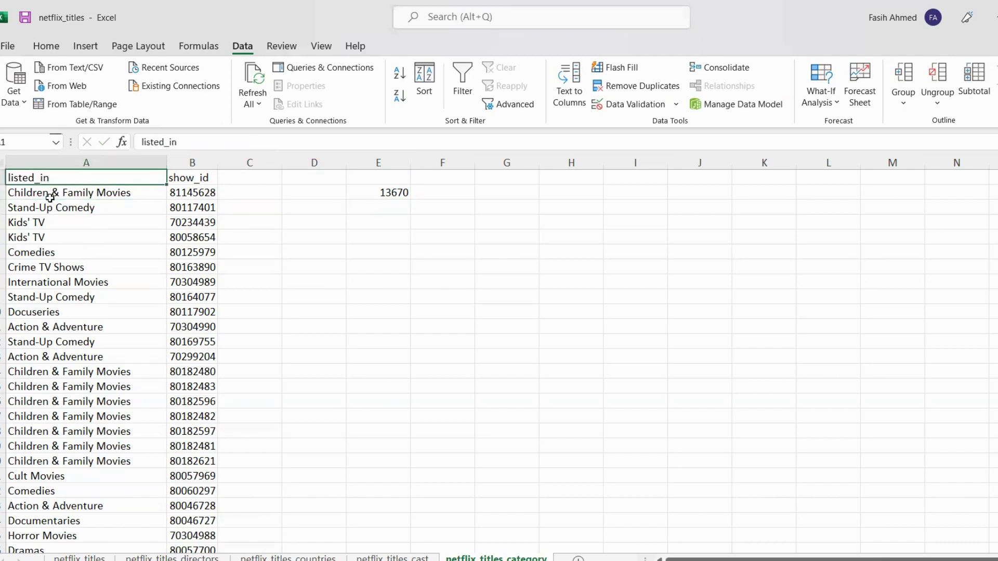
{"action": "left_click", "coordinate": [81, 196]}
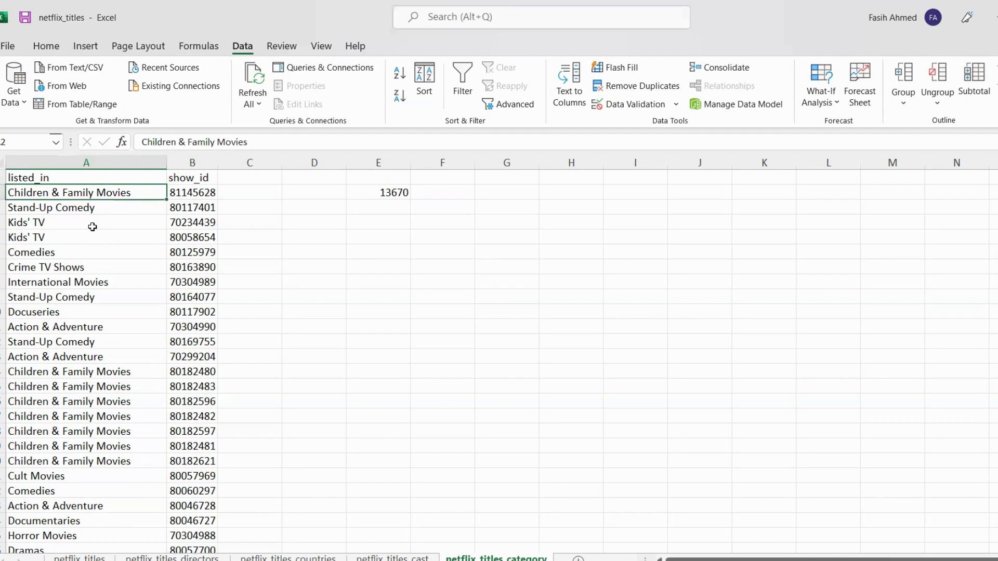
{"action": "key", "text": "ctrl+shift+Down"}
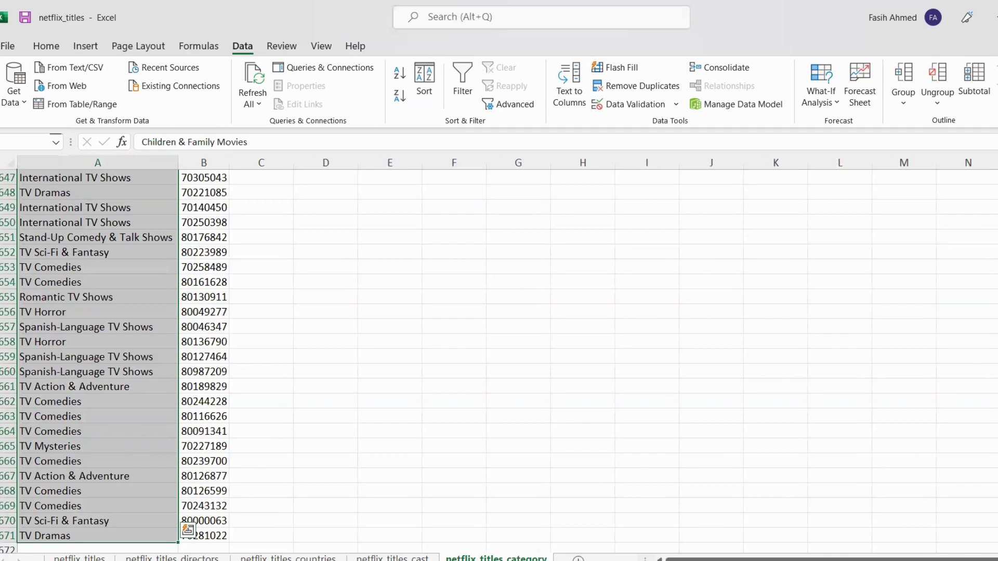
{"action": "scroll", "coordinate": [103, 315], "scroll_direction": "up", "scroll_amount": 6}
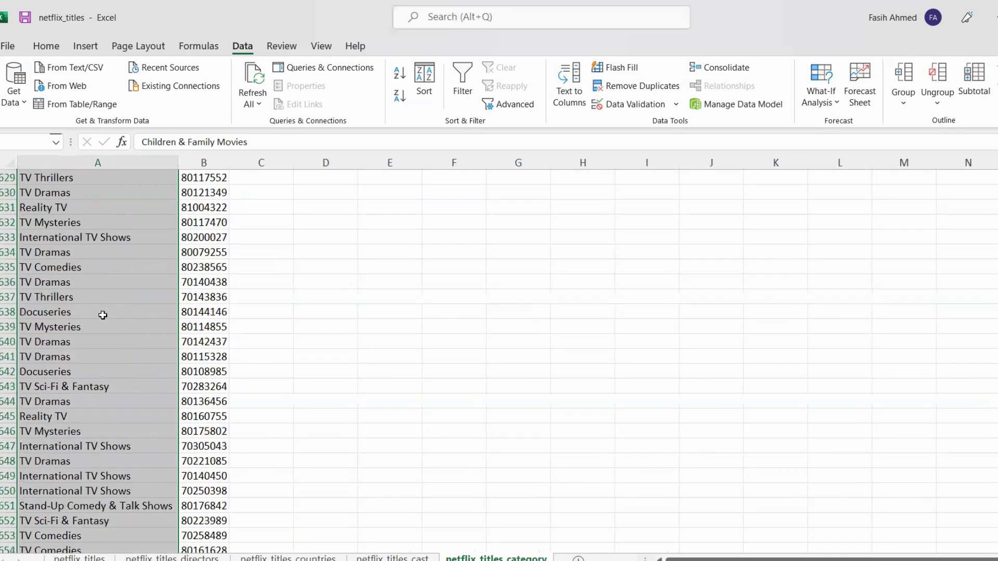
{"action": "scroll", "coordinate": [103, 315], "scroll_direction": "up", "scroll_amount": 20}
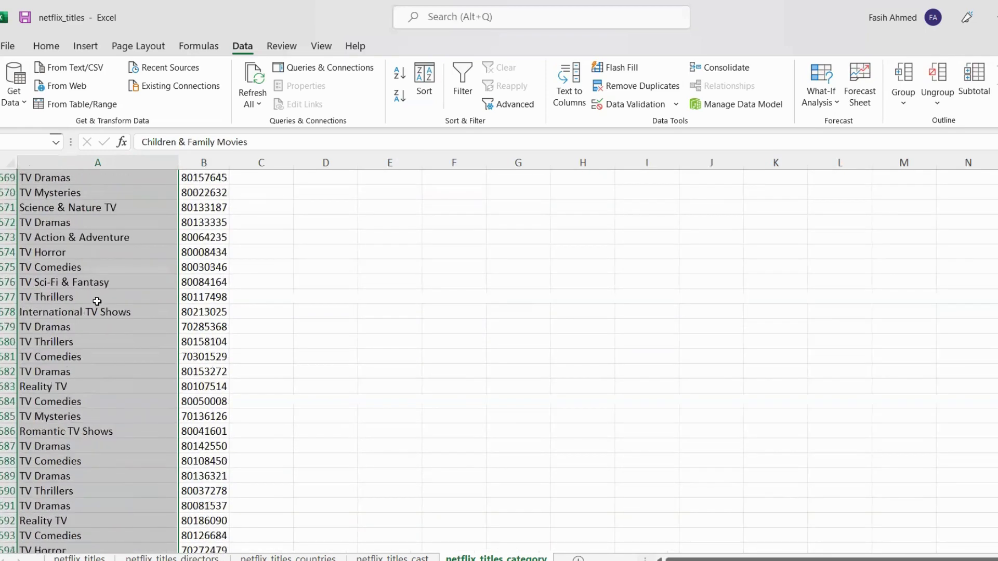
{"action": "scroll", "coordinate": [96, 301], "scroll_direction": "up", "scroll_amount": 7}
{"action": "left_click", "coordinate": [95, 281]}
{"action": "key", "text": "ctrl+Up"}
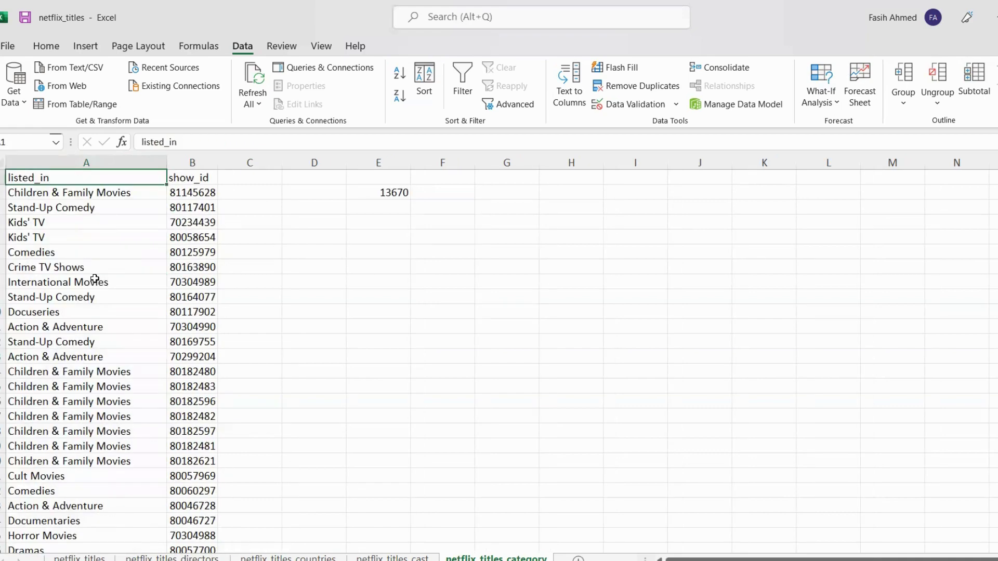
{"action": "key", "text": "Down"}
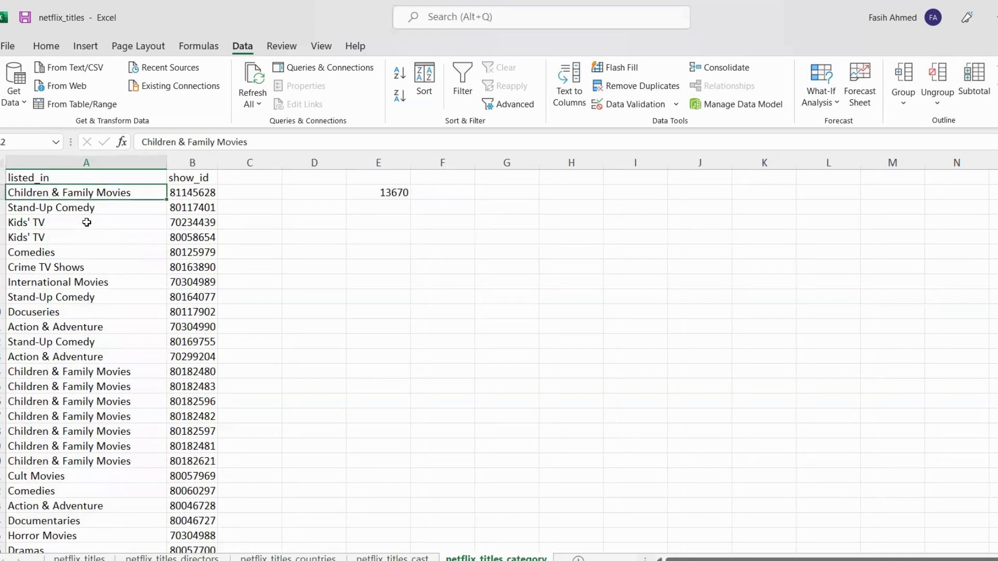
{"action": "left_click_drag", "start_coordinate": [85, 222], "coordinate": [87, 237]}
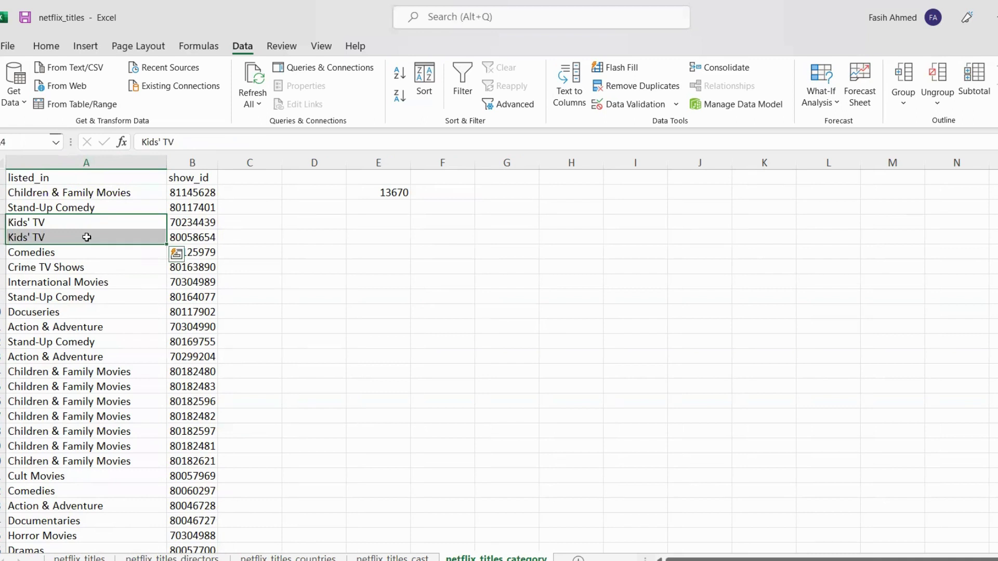
{"action": "left_click_drag", "start_coordinate": [107, 373], "coordinate": [112, 458]}
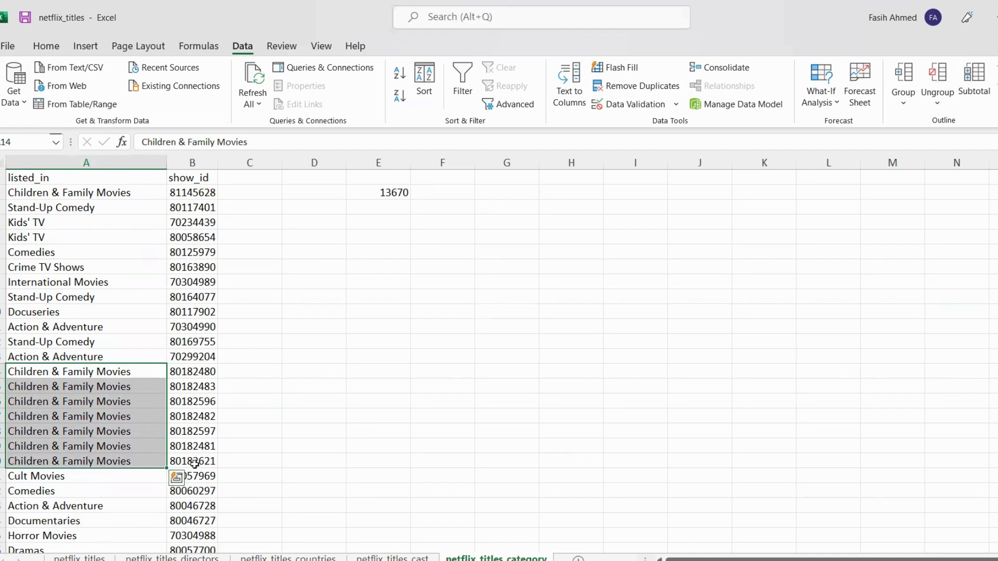
- Enter 13670 in cell E3 as the record count of the listed_in column
{"action": "left_click", "coordinate": [394, 214]}
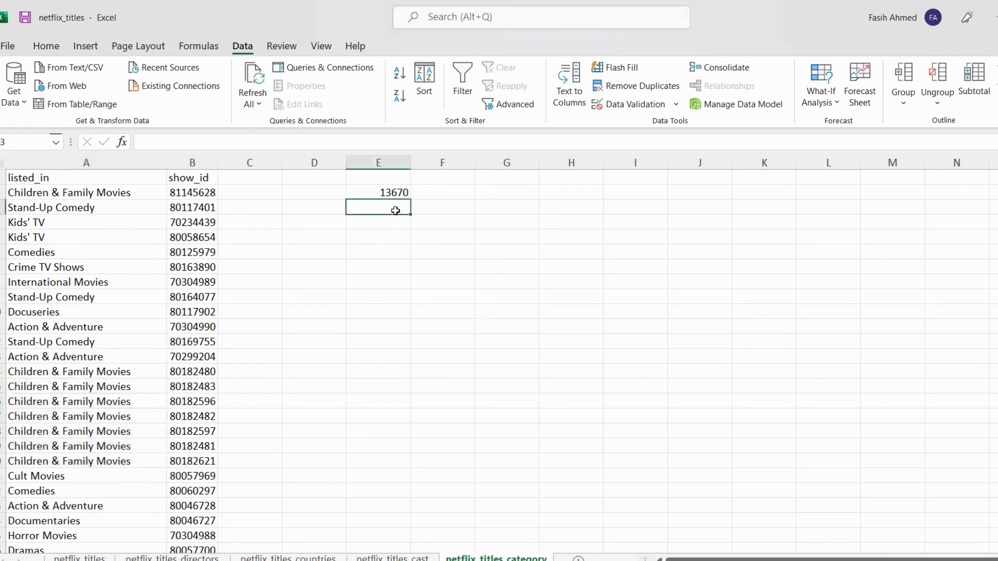
{"action": "left_click", "coordinate": [57, 239]}
{"action": "left_click_drag", "start_coordinate": [104, 192], "coordinate": [52, 420]}
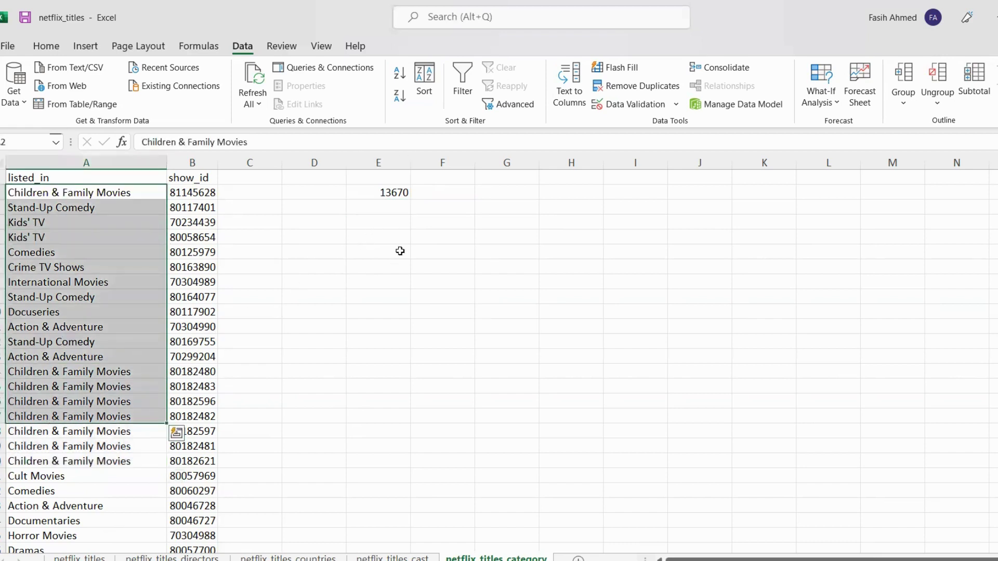
{"action": "left_click", "coordinate": [395, 207]}
{"action": "type", "text": "13670"}
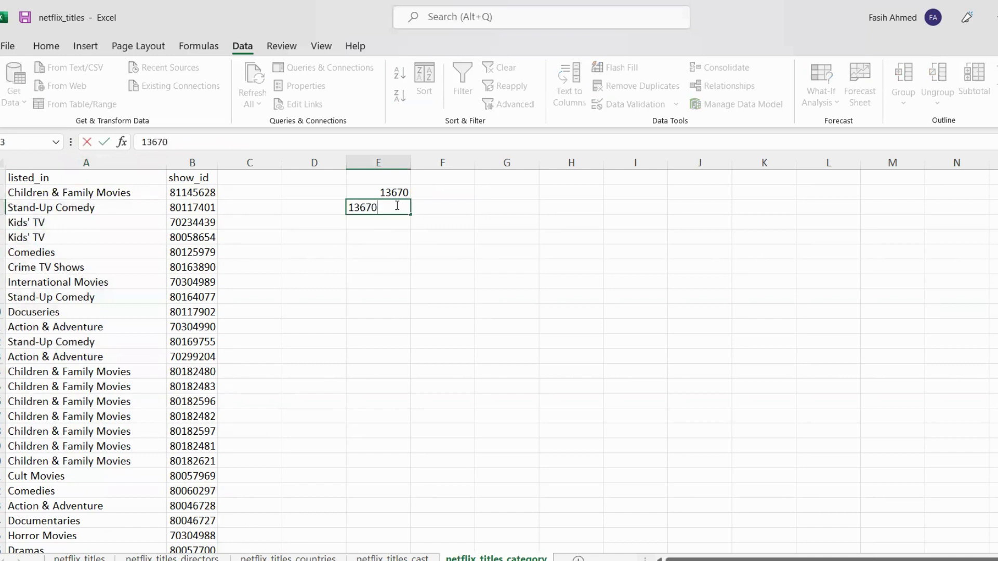
{"action": "key", "text": "Return"}
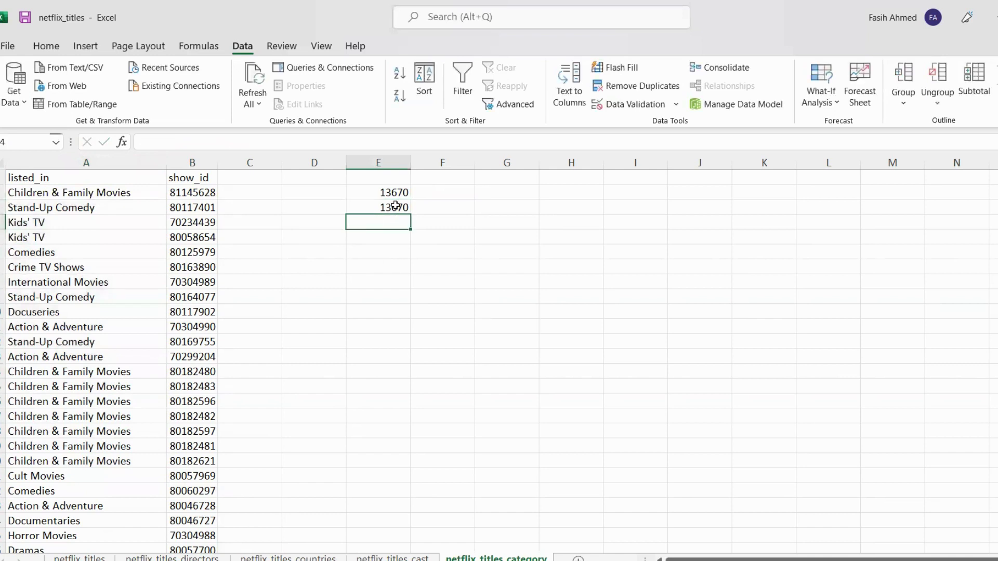
- Add the headings Manual in E1 and Thru Formula in F1 above the count cells
{"action": "left_click", "coordinate": [547, 192]}
{"action": "left_click", "coordinate": [375, 178]}
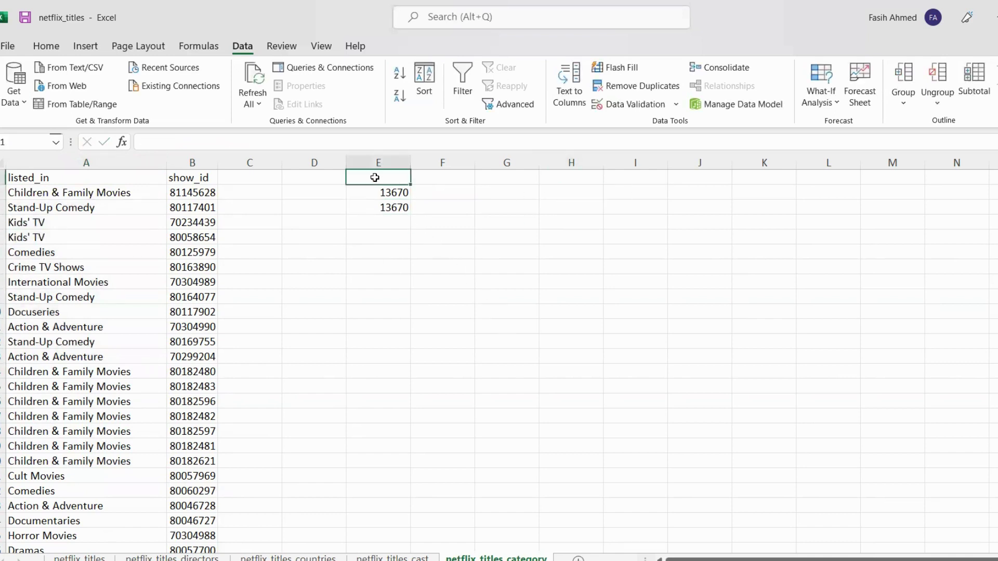
{"action": "type", "text": "Manual"}
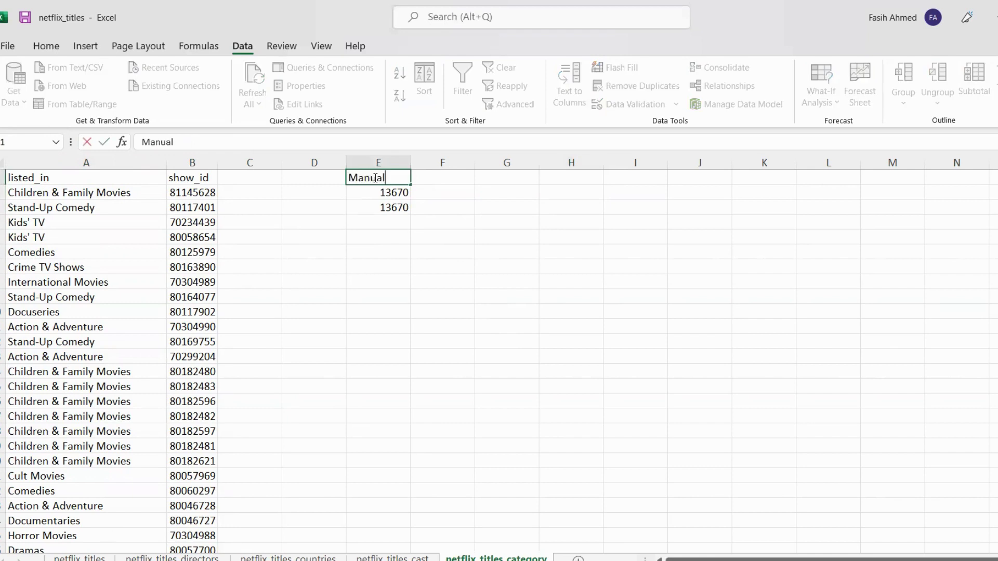
{"action": "key", "text": "Return"}
{"action": "key", "text": "Up"}
{"action": "key", "text": "Right"}
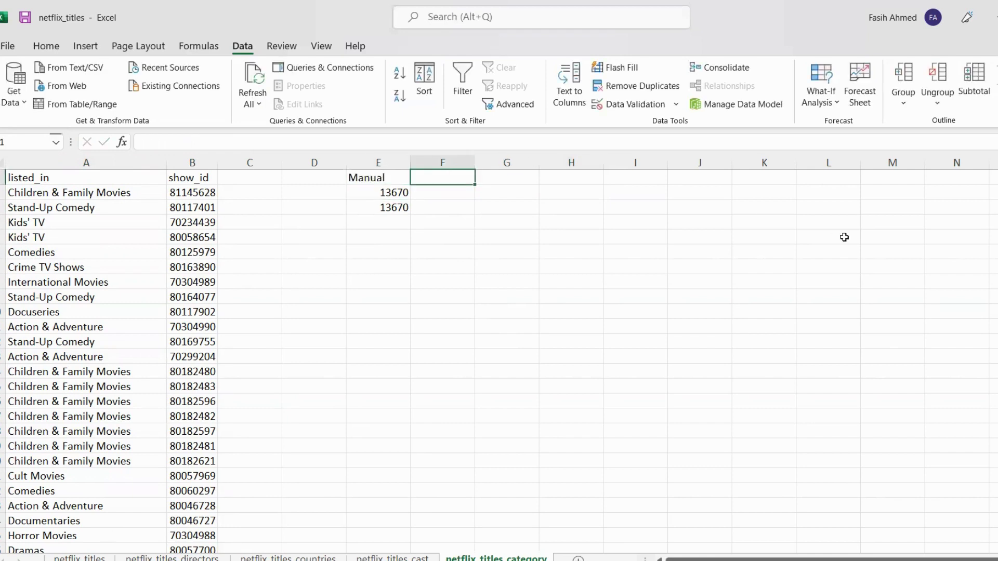
{"action": "type", "text": "Thru For"}
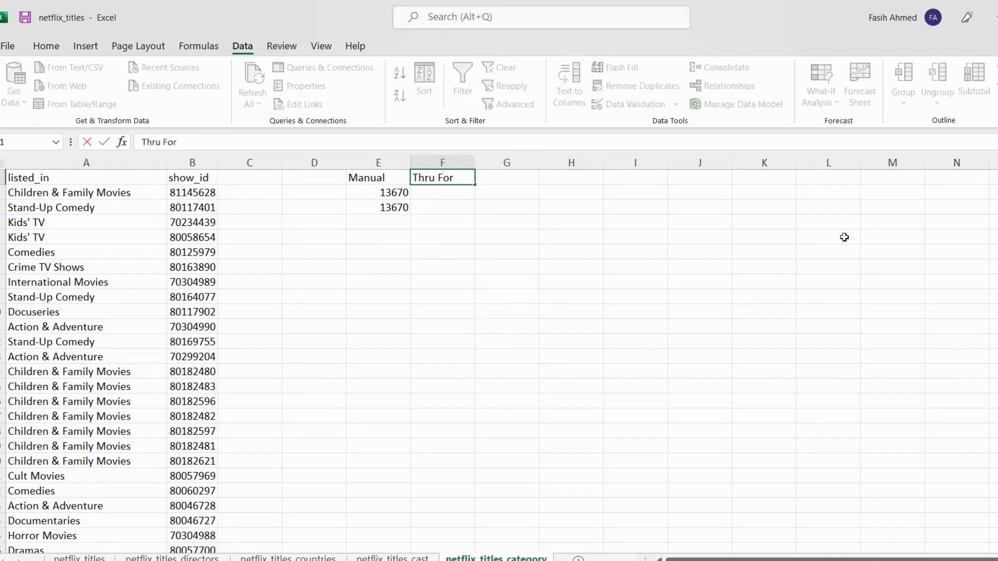
{"action": "type", "text": "mula"}
{"action": "key", "text": "Return"}
- Enter the row labels Showid in D3 and Listed_in in D4 beside the counts
{"action": "key", "text": "Left"}
{"action": "key", "text": "Left"}
{"action": "key", "text": "Down"}
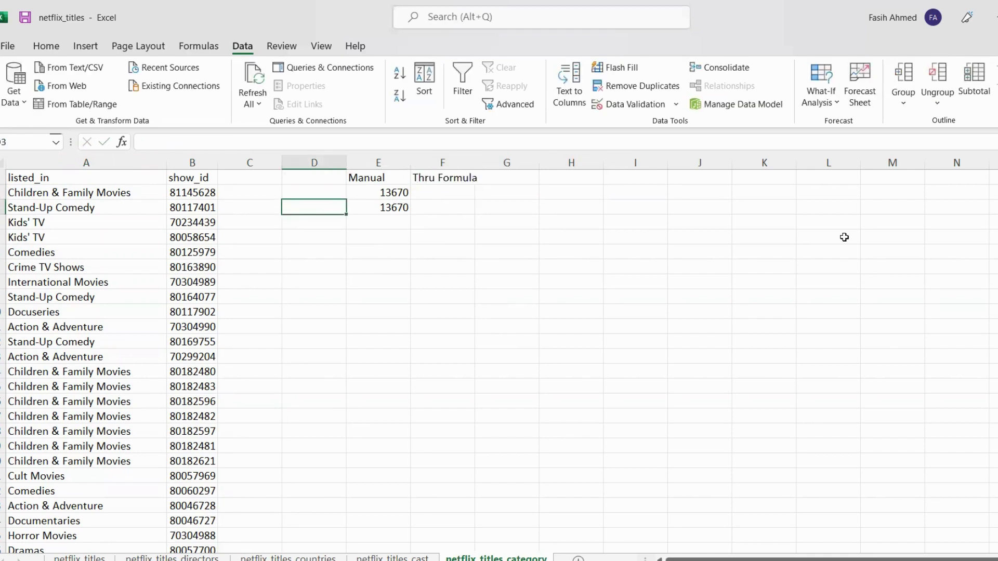
{"action": "type", "text": "Showi"}
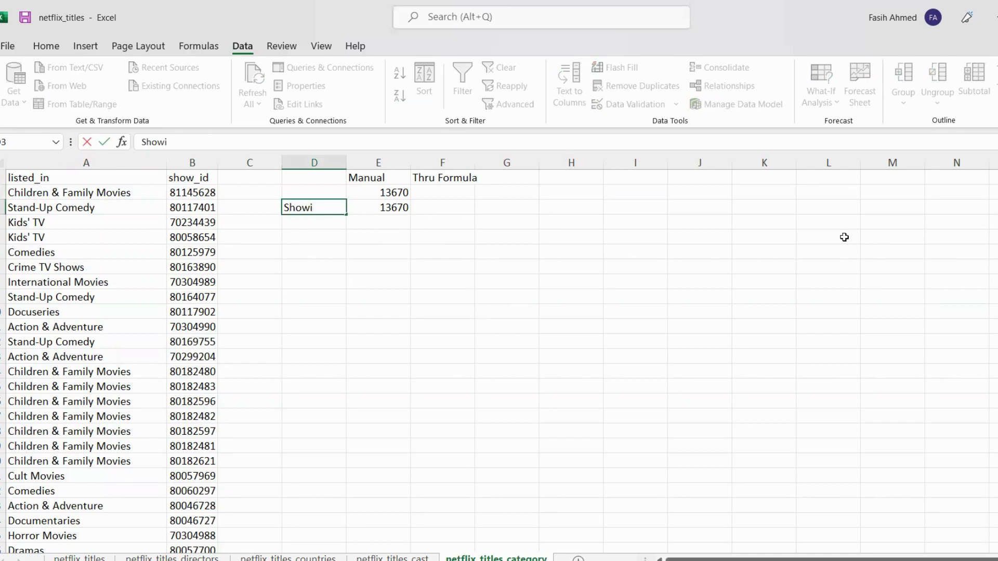
{"action": "type", "text": "d"}
{"action": "key", "text": "Return"}
{"action": "type", "text": "List"}
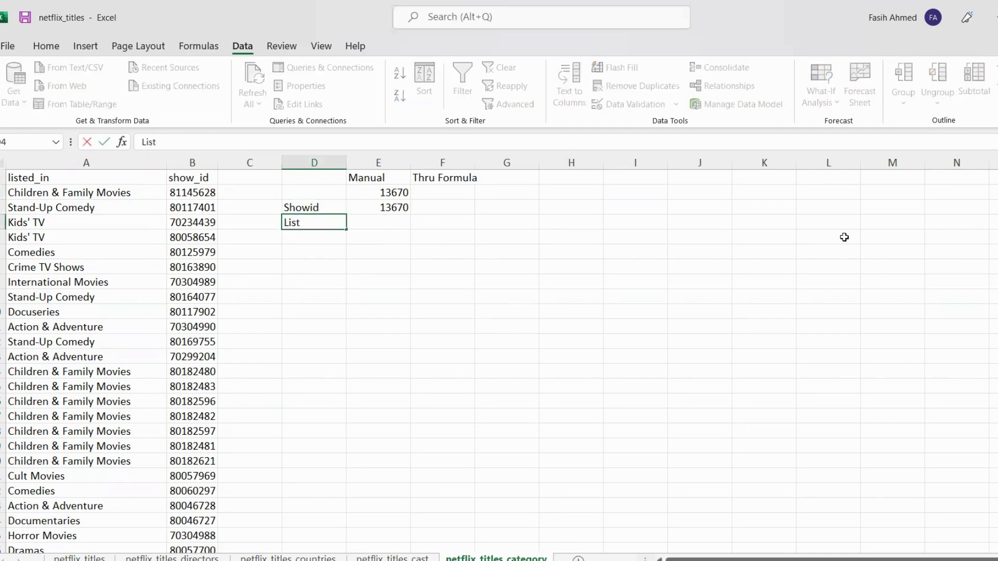
{"action": "type", "text": "ed_in"}
{"action": "key", "text": "Return"}
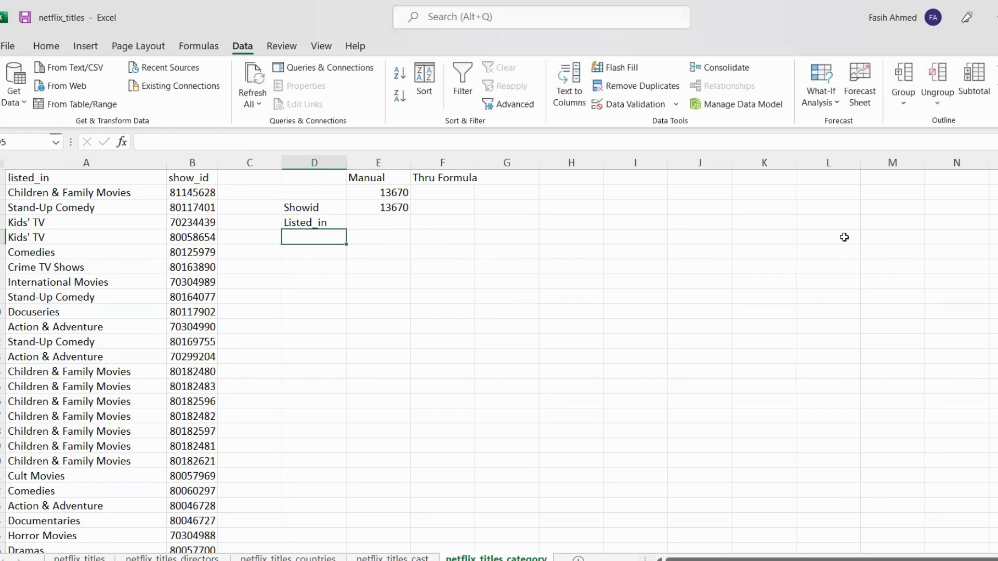
- Move the Showid and Listed_in labels up one row to D2:D3 so they line up with the manual counts
{"action": "key", "text": "Up"}
{"action": "key", "text": "Up"}
{"action": "key", "text": "shift+Down"}
{"action": "key", "text": "ctrl+x"}
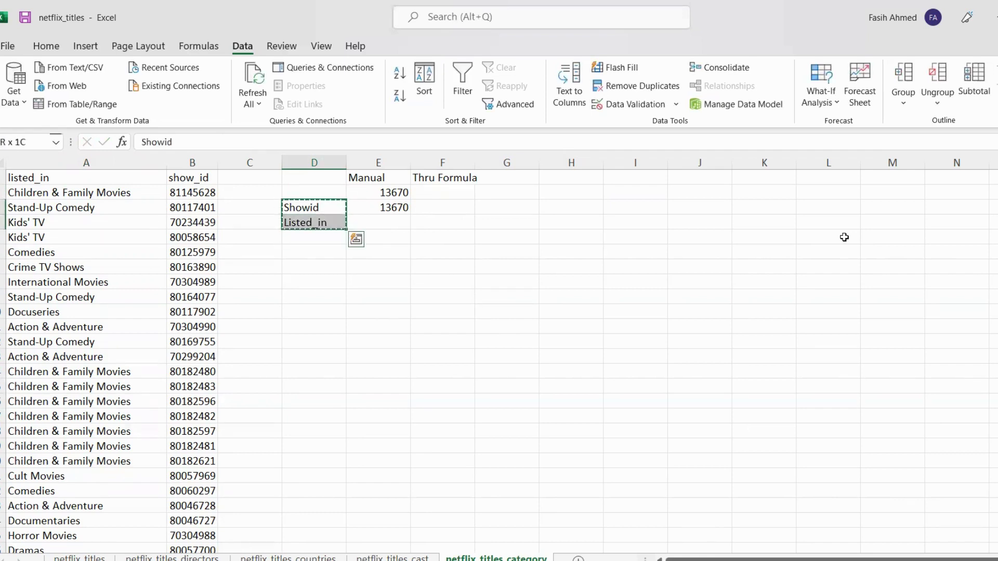
{"action": "key", "text": "Up"}
{"action": "key", "text": "ctrl+v"}
{"action": "key", "text": "Right"}
{"action": "key", "text": "Right"}
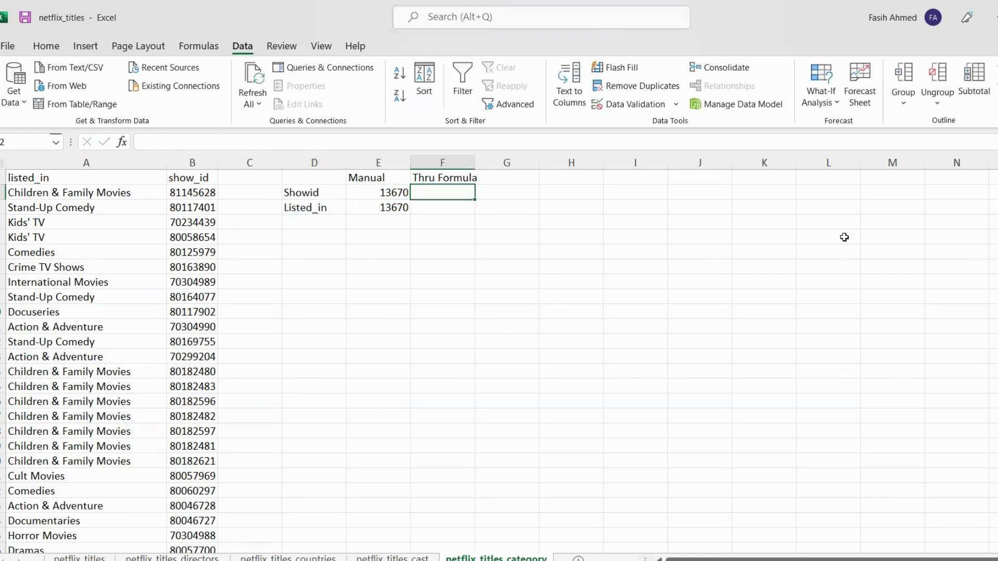
- Begin a COUNT formula in cell F2, in the Showid row under Thru Formula
{"action": "key", "text": "Right"}
{"action": "key", "text": "Left"}
{"action": "left_click", "coordinate": [173, 237]}
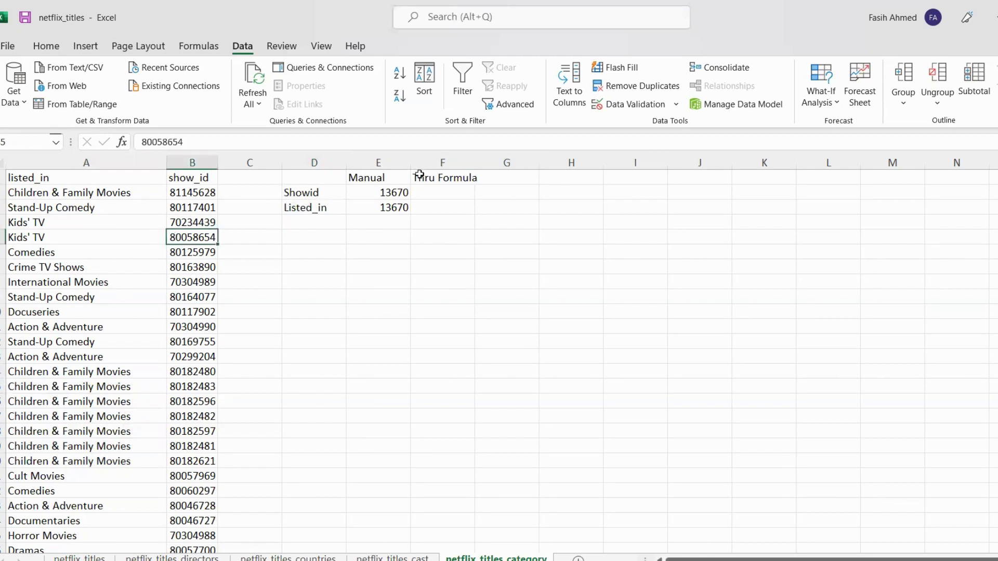
{"action": "left_click", "coordinate": [441, 192]}
{"action": "type", "text": "="}
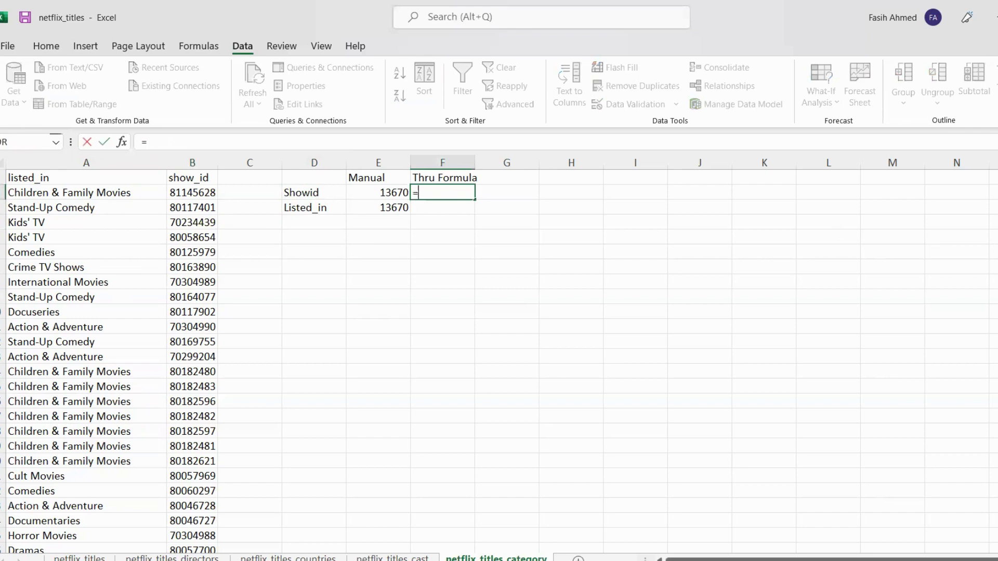
{"action": "type", "text": "COUNT("}
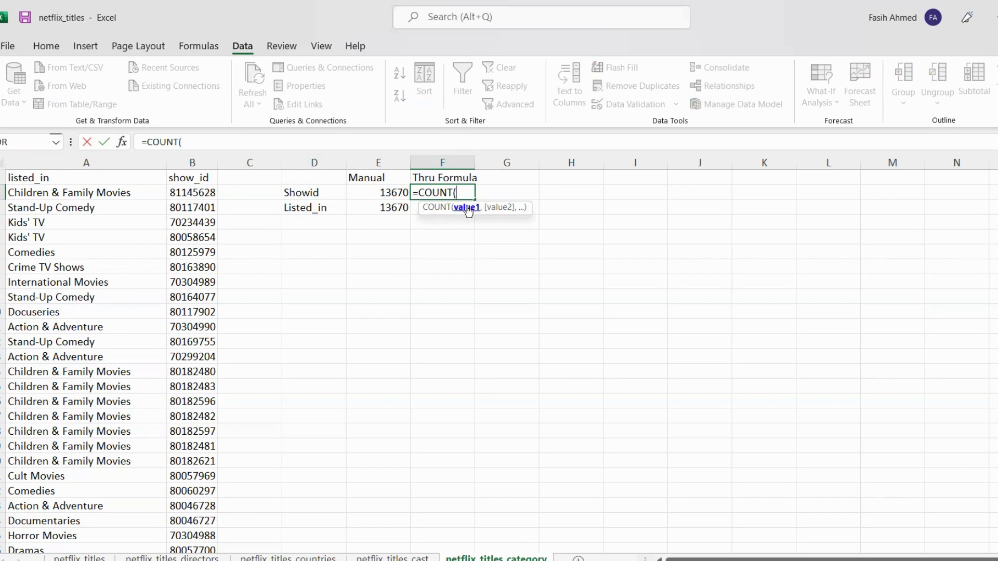
- Try B2 and B3 as separate arguments of the COUNT formula, and remove them from it again
{"action": "left_click", "coordinate": [194, 192]}
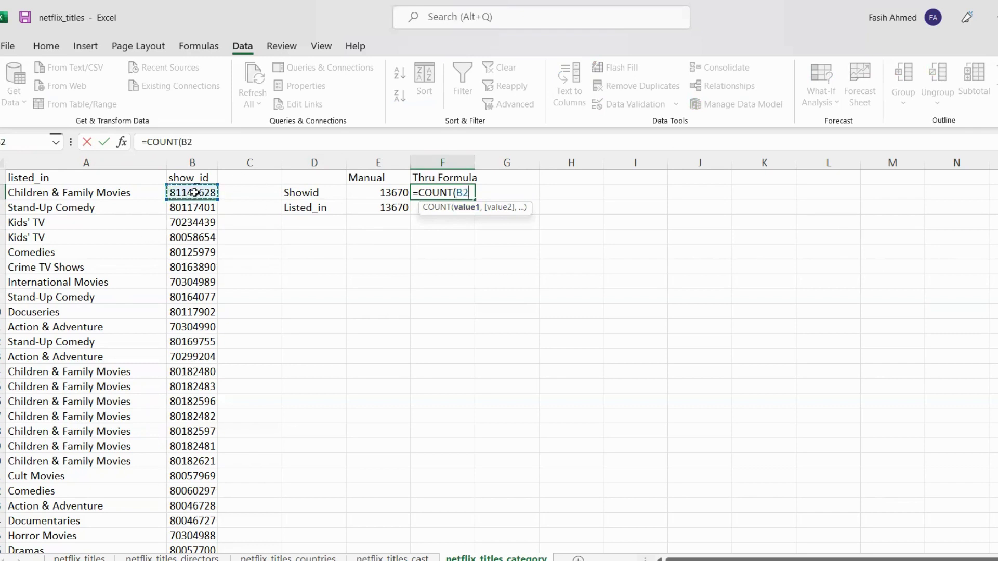
{"action": "type", "text": ","}
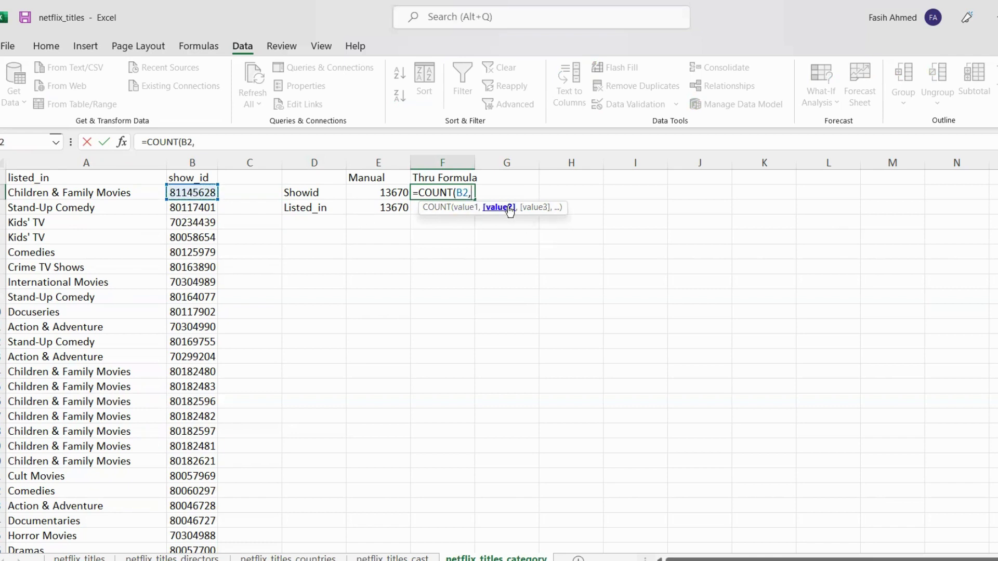
{"action": "left_click", "coordinate": [202, 209]}
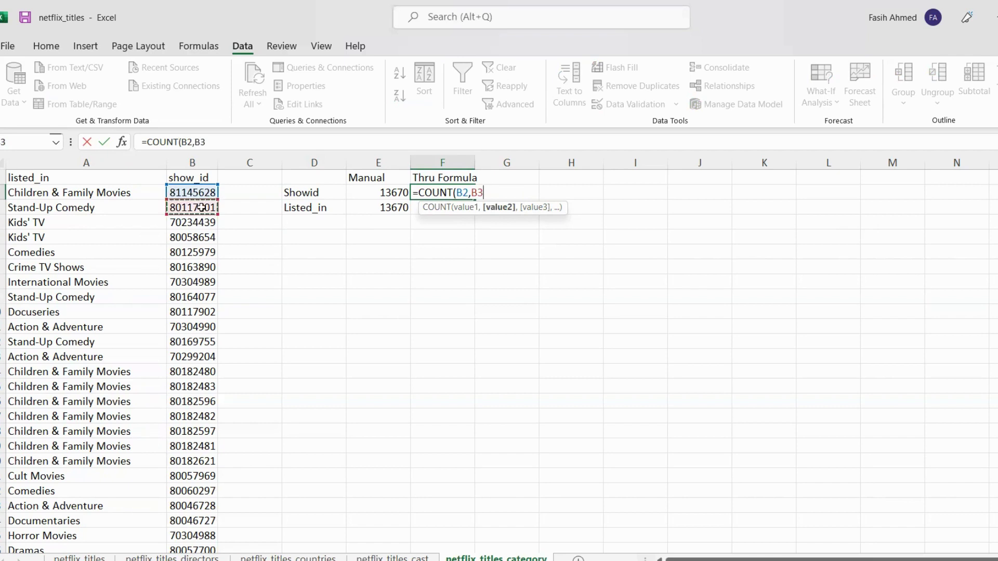
{"action": "key", "text": "BackSpace"}
{"action": "key", "text": "BackSpace"}
{"action": "key", "text": "BackSpace"}
{"action": "key", "text": "BackSpace"}
{"action": "key", "text": "BackSpace"}
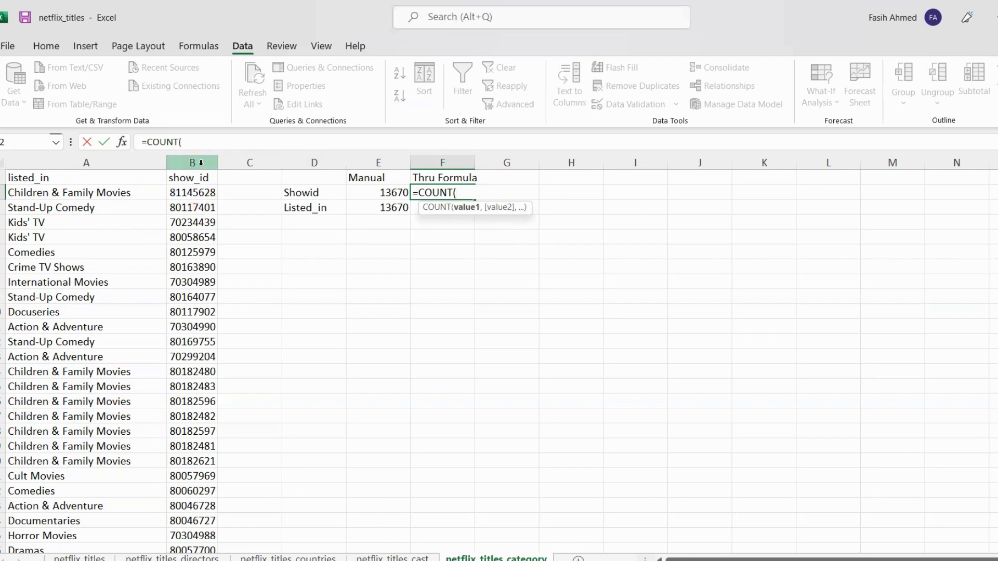
- Complete the COUNT formula in F2 with the whole show_id column, B:B, as its range
{"action": "left_click", "coordinate": [200, 162]}
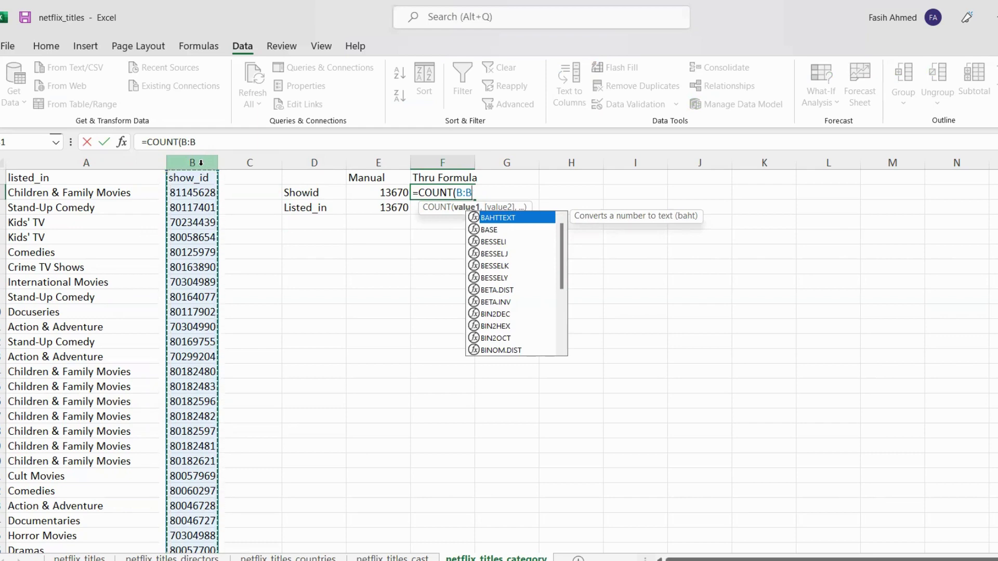
{"action": "type", "text": ")"}
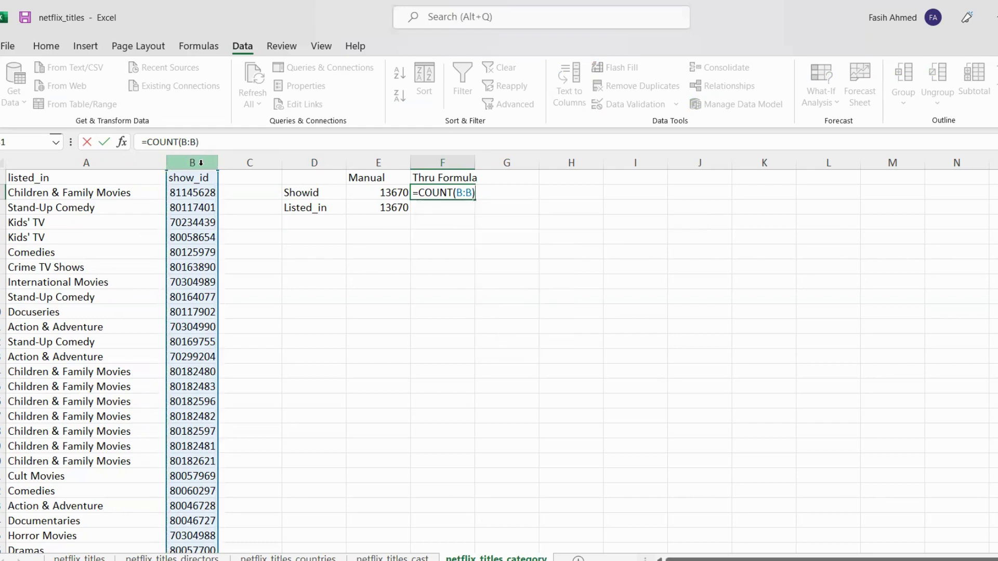
{"action": "key", "text": "Return"}
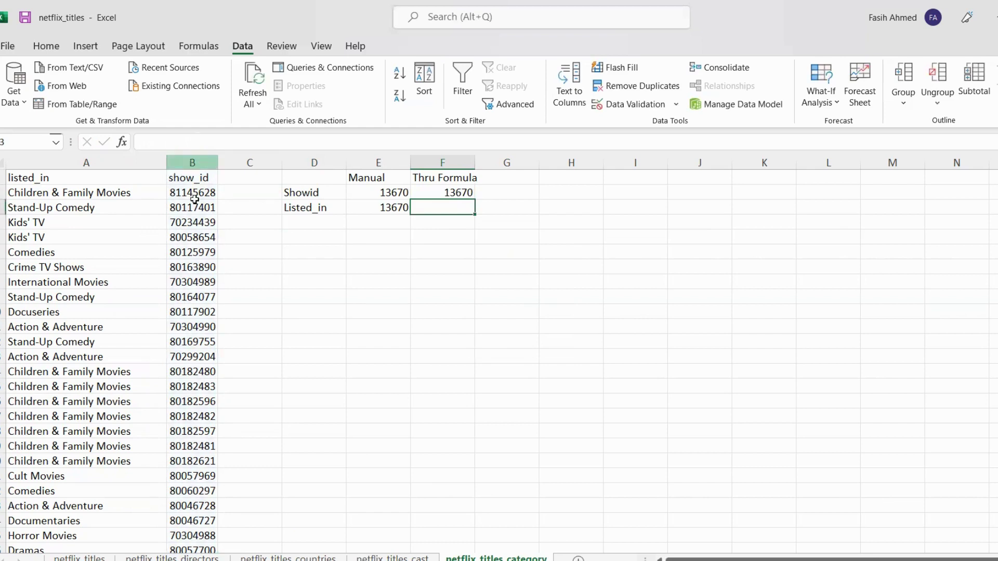
- Examine the COUNT formula in F2 against the show_id header and the numeric values below it in column B
{"action": "left_click", "coordinate": [204, 178]}
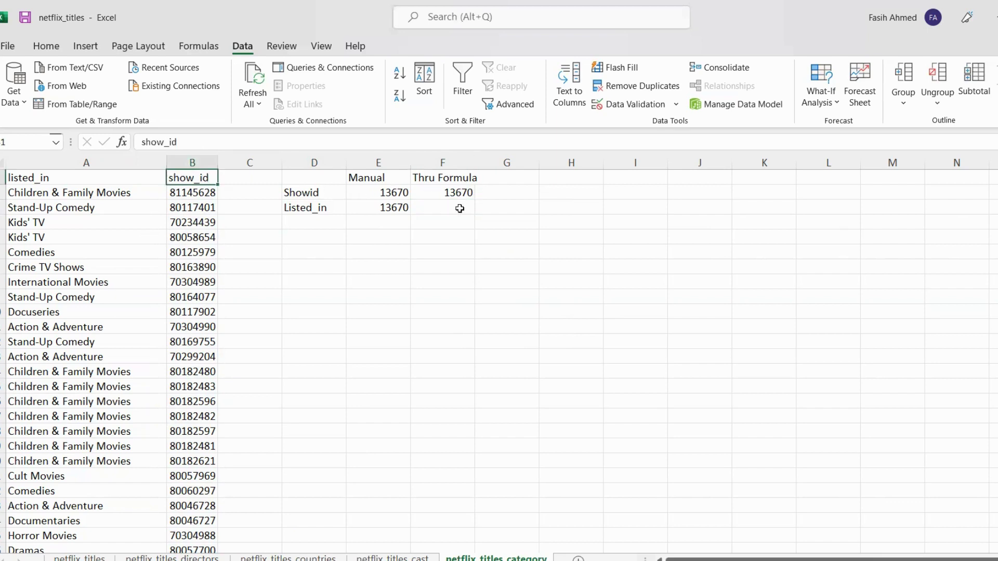
{"action": "left_click", "coordinate": [462, 193]}
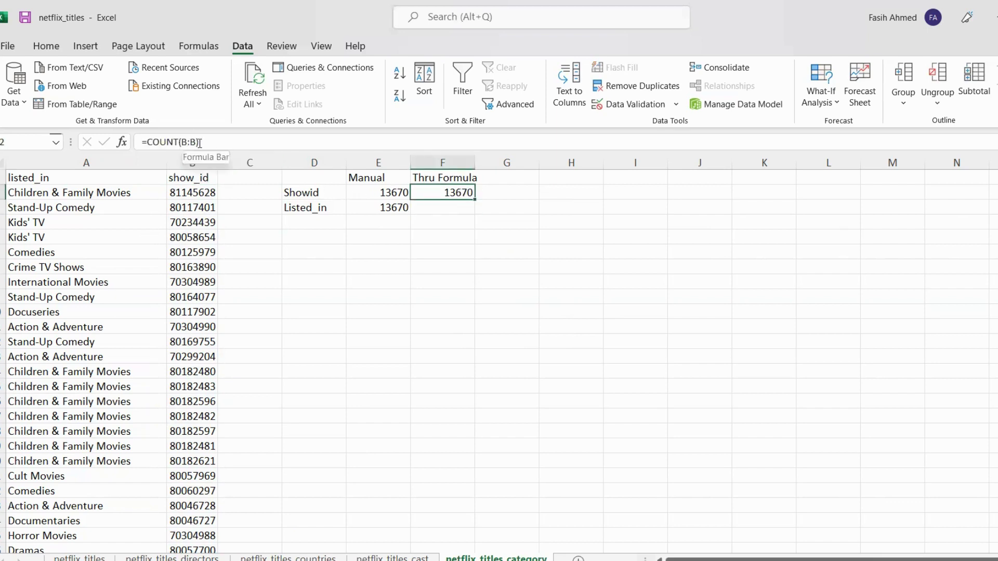
{"action": "left_click", "coordinate": [202, 177]}
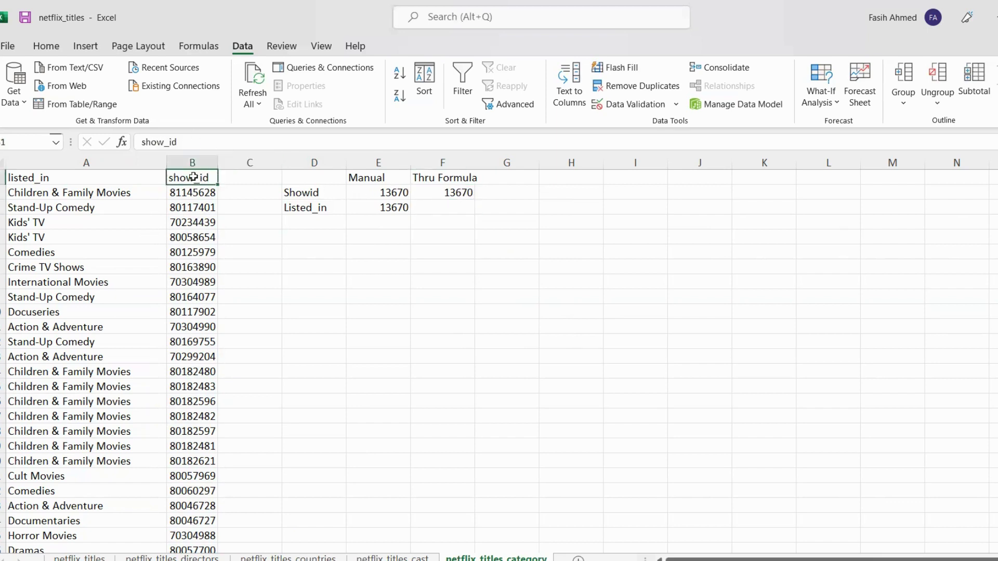
{"action": "left_click", "coordinate": [456, 193]}
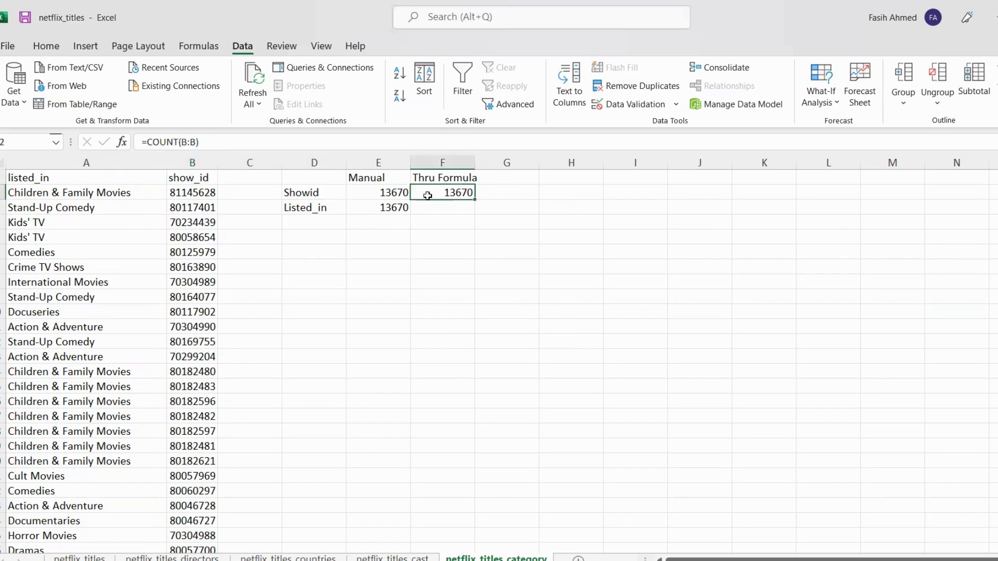
{"action": "left_click", "coordinate": [192, 177]}
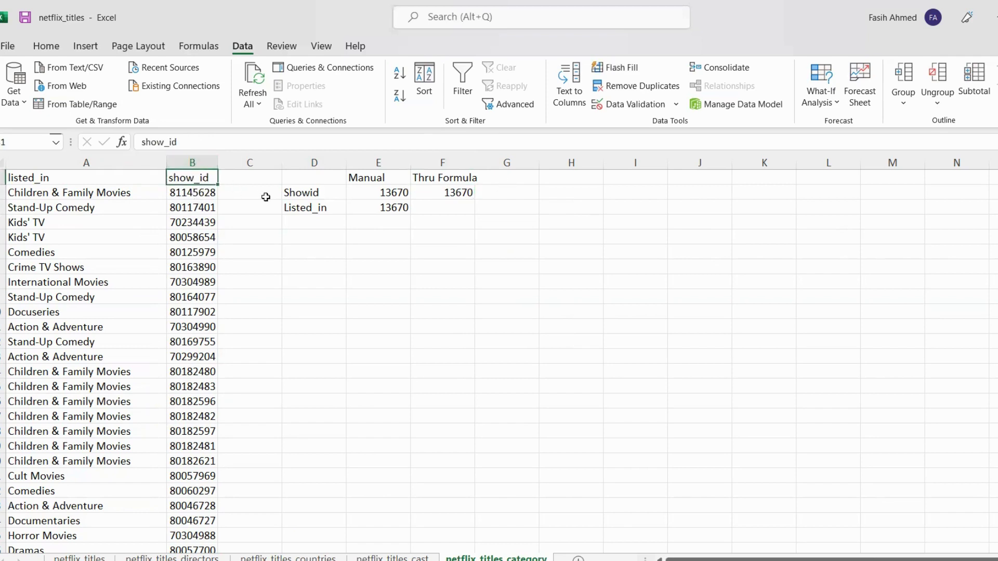
{"action": "left_click_drag", "start_coordinate": [194, 192], "coordinate": [197, 282]}
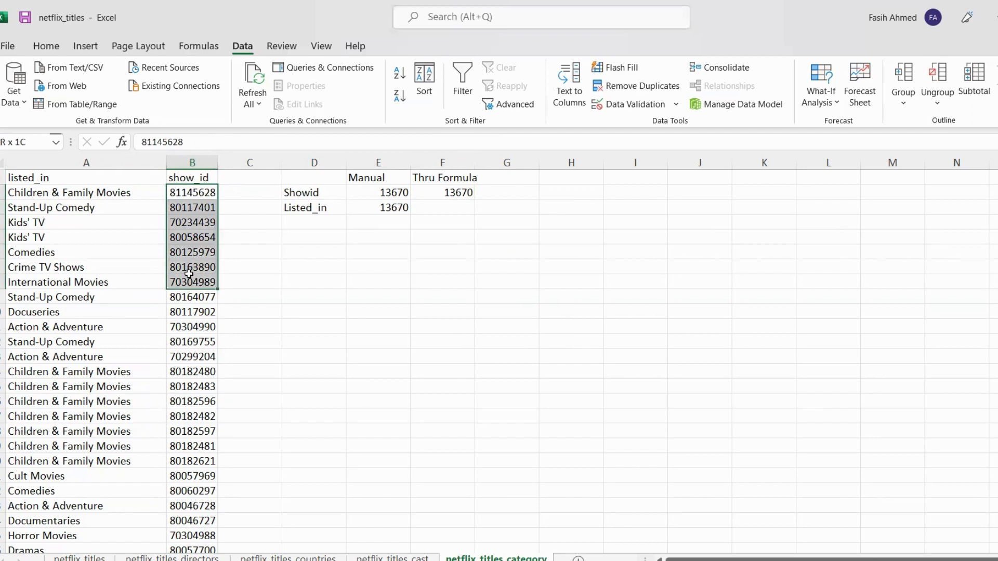
{"action": "left_click", "coordinate": [457, 194]}
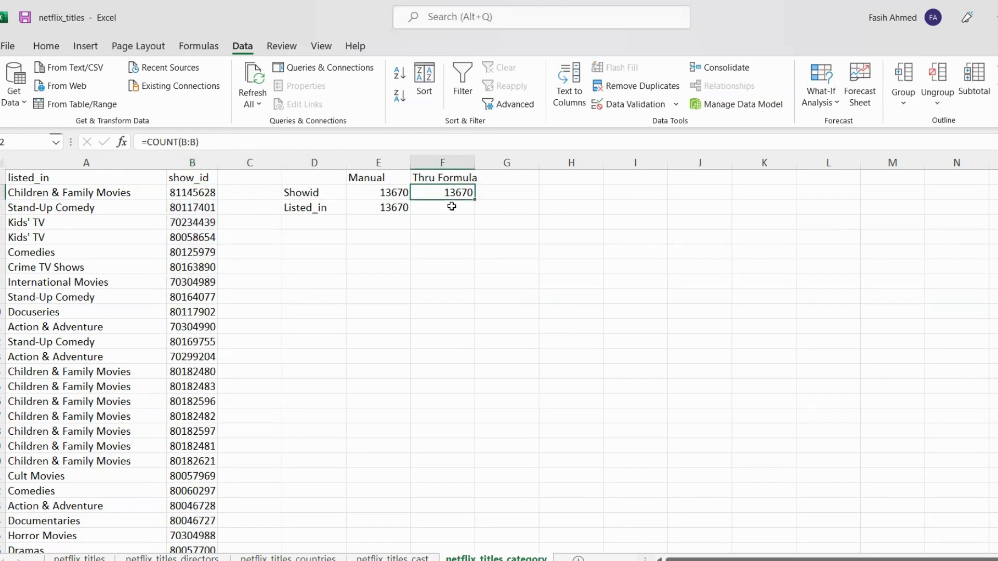
{"action": "left_click", "coordinate": [455, 208]}
{"action": "left_click", "coordinate": [513, 195]}
{"action": "type", "text": "="}
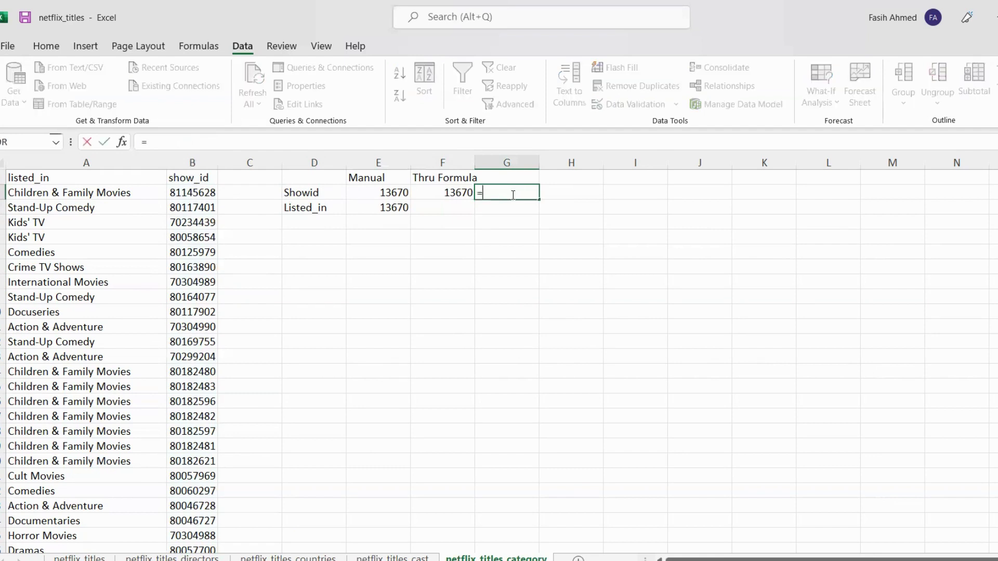
{"action": "type", "text": "count"}
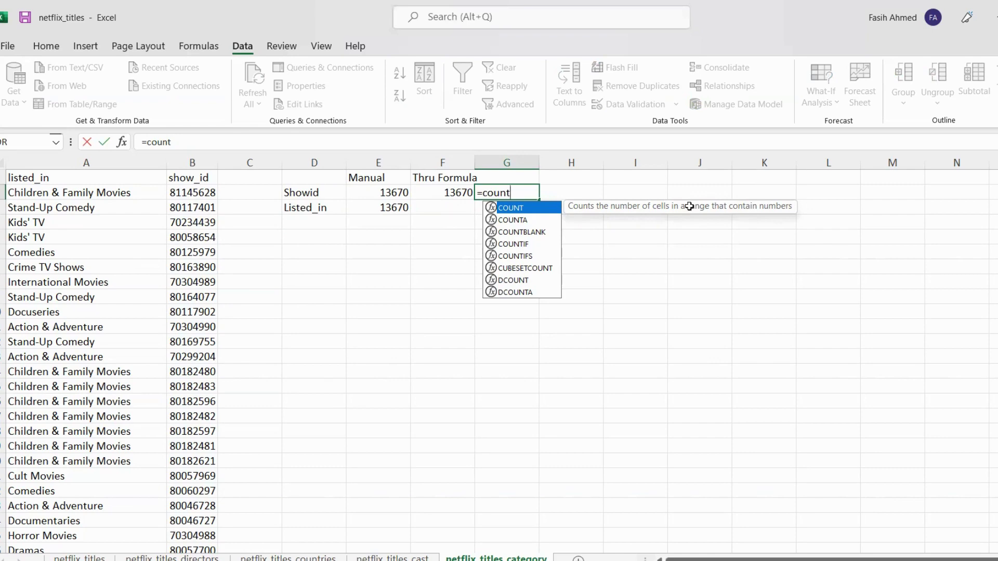
{"action": "key", "text": "Escape"}
- Compare the show_id numbers behind the COUNT formula in F2 with the text entries in the listed_in column
{"action": "left_click", "coordinate": [446, 195]}
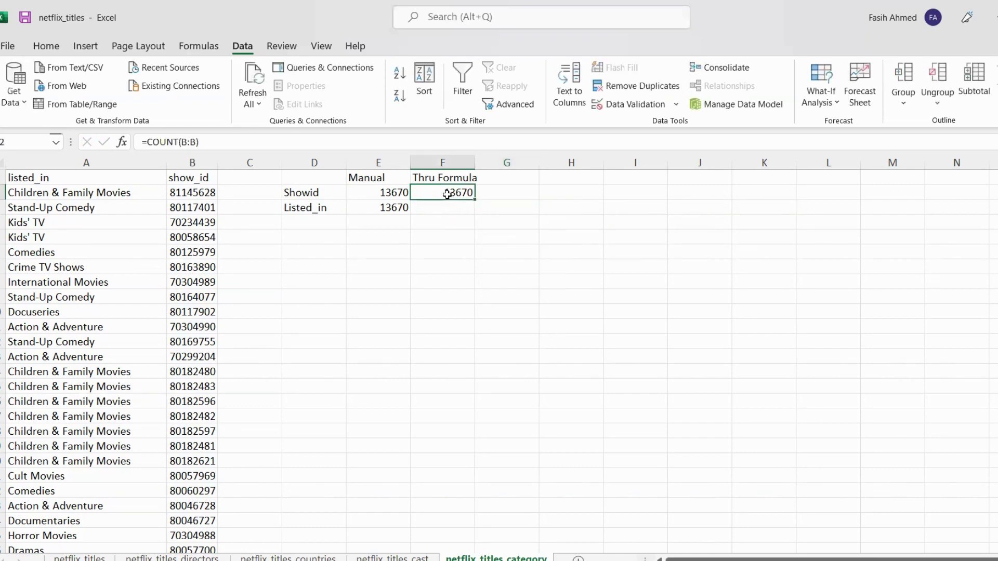
{"action": "left_click", "coordinate": [199, 194]}
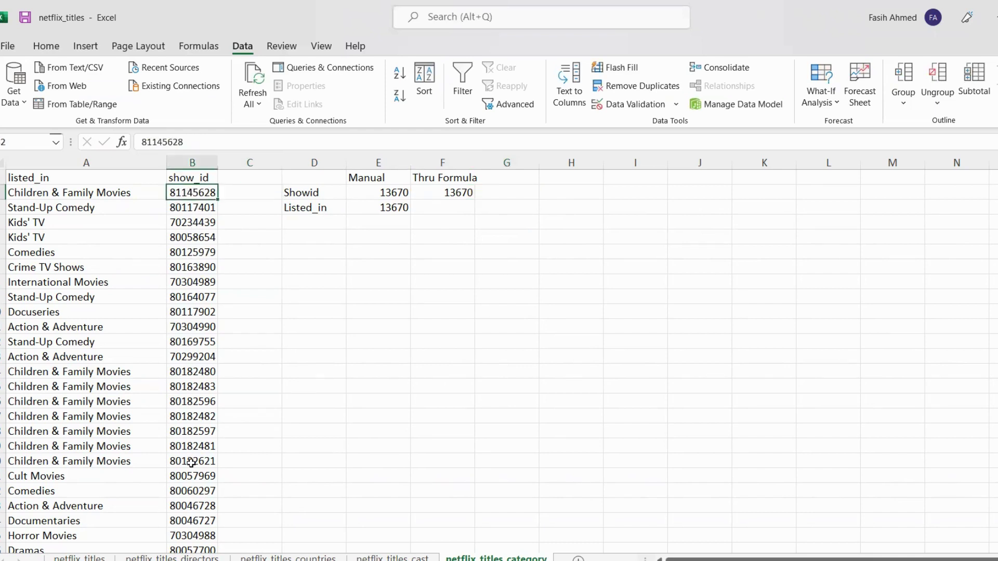
{"action": "left_click", "coordinate": [454, 193]}
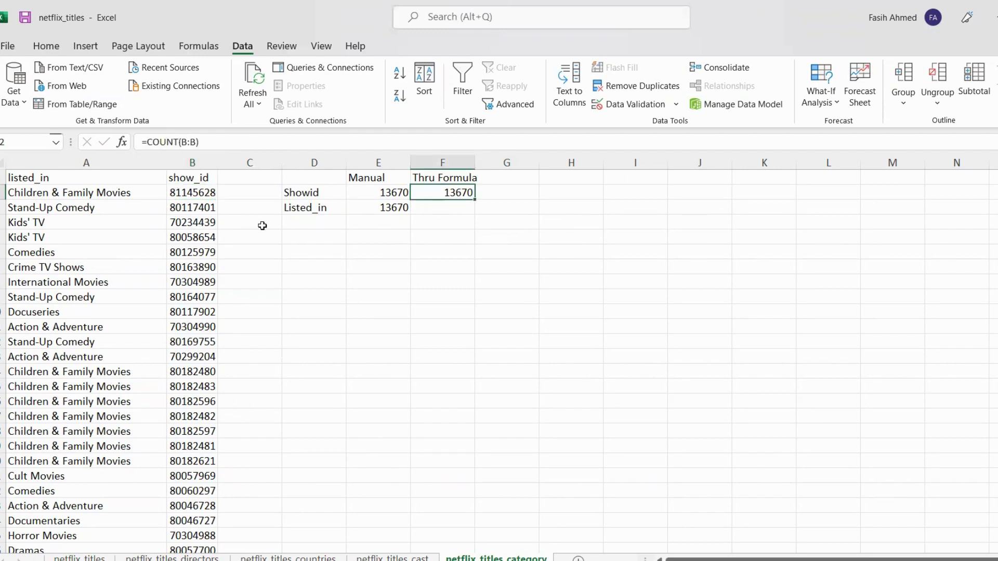
{"action": "left_click", "coordinate": [203, 192]}
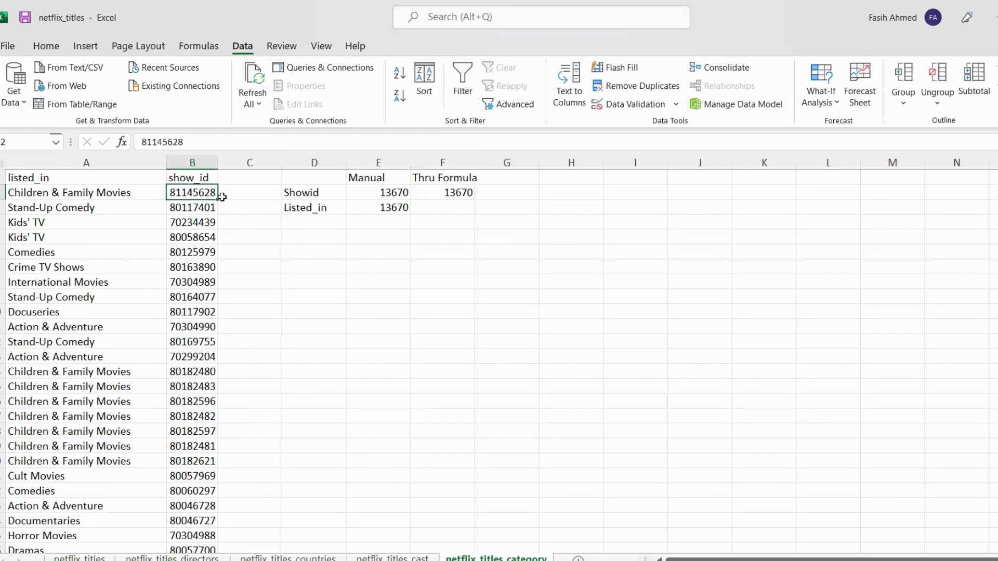
{"action": "left_click", "coordinate": [463, 193]}
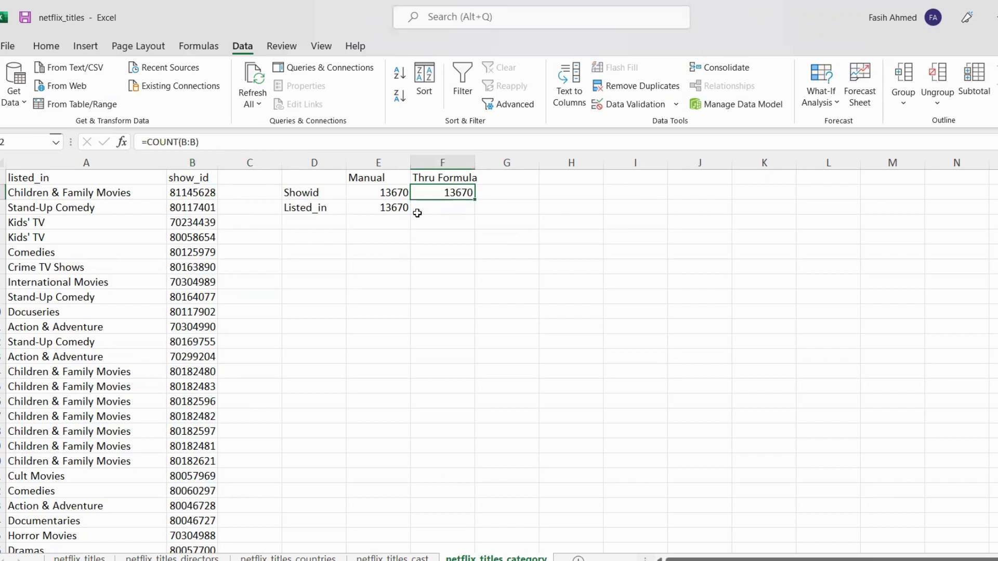
{"action": "left_click", "coordinate": [70, 163]}
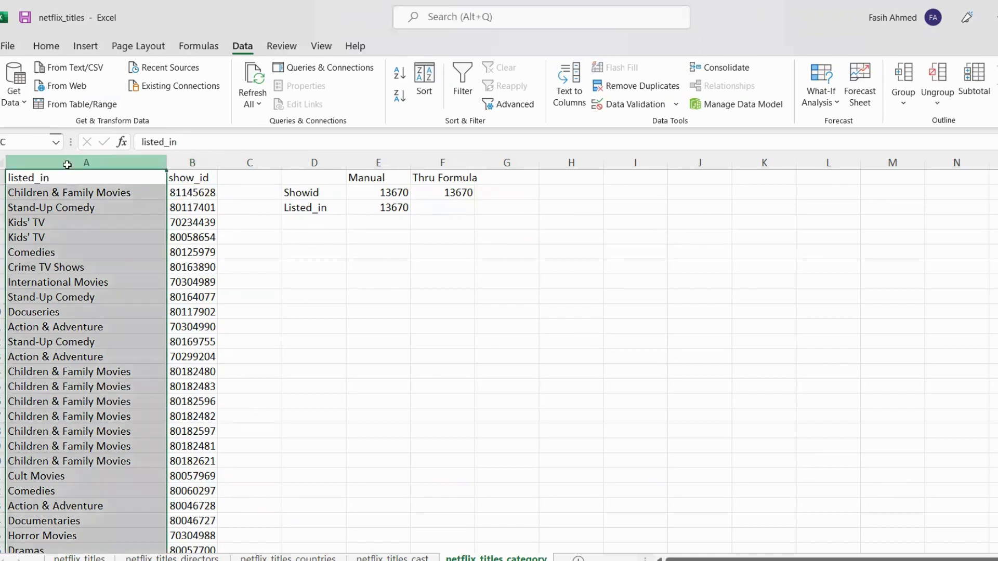
{"action": "left_click", "coordinate": [447, 208]}
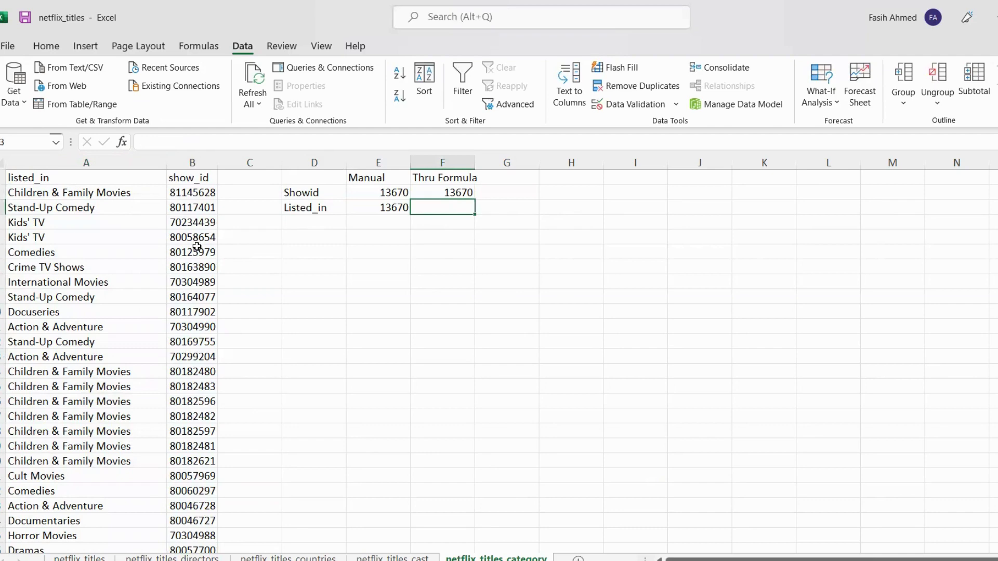
{"action": "left_click_drag", "start_coordinate": [72, 192], "coordinate": [14, 488]}
{"action": "left_click", "coordinate": [57, 237]}
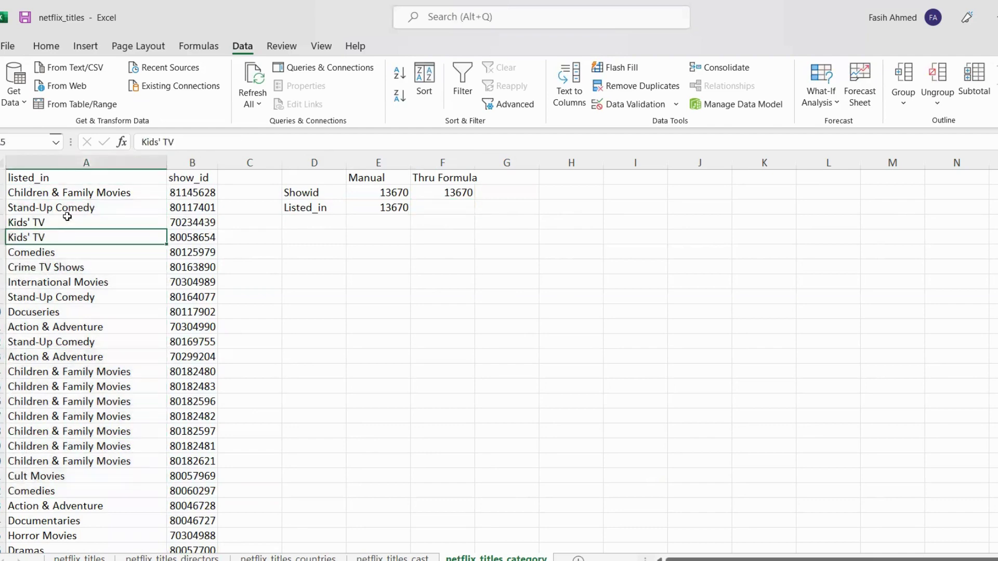
{"action": "left_click_drag", "start_coordinate": [74, 189], "coordinate": [52, 446]}
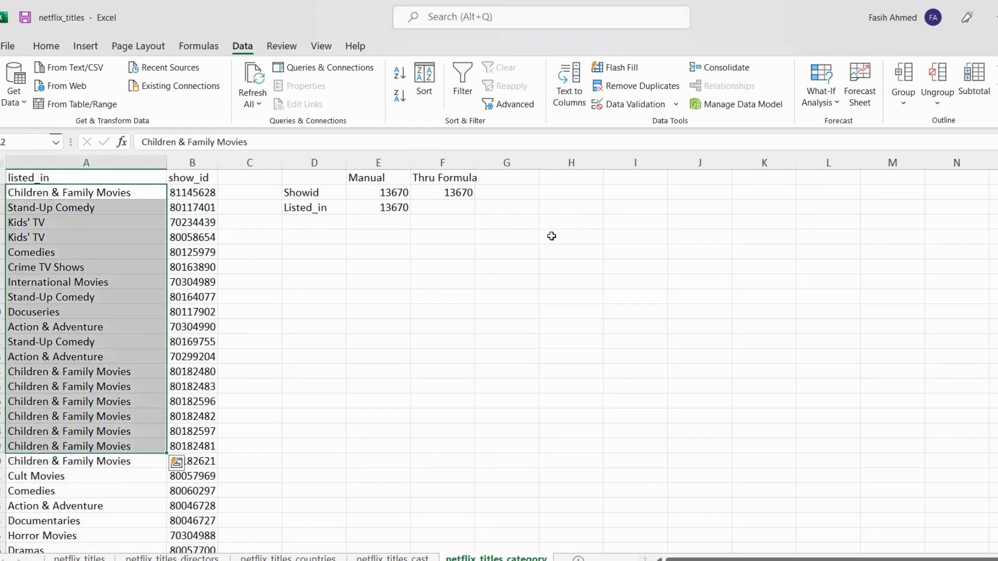
- Enter a COUNTA formula over the whole listed_in column, A:A, in F3 of the Listed_in row
{"action": "left_click", "coordinate": [448, 207]}
{"action": "type", "text": "="}
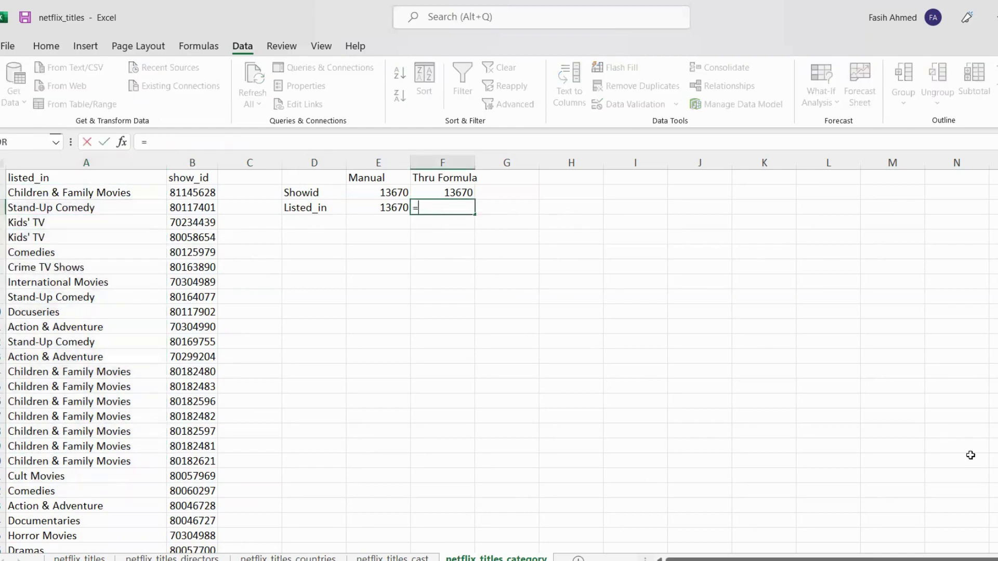
{"action": "type", "text": "count"}
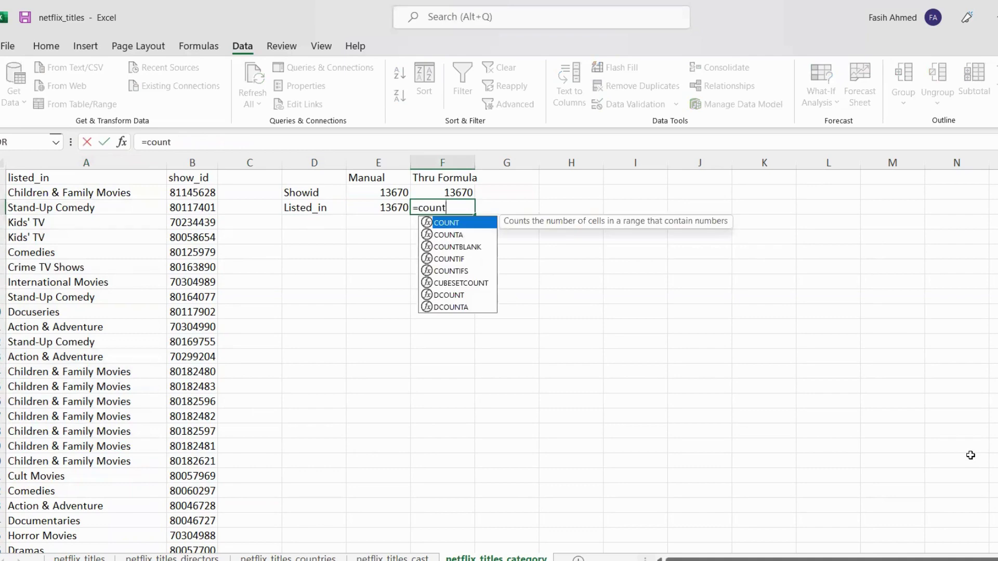
{"action": "key", "text": "Down"}
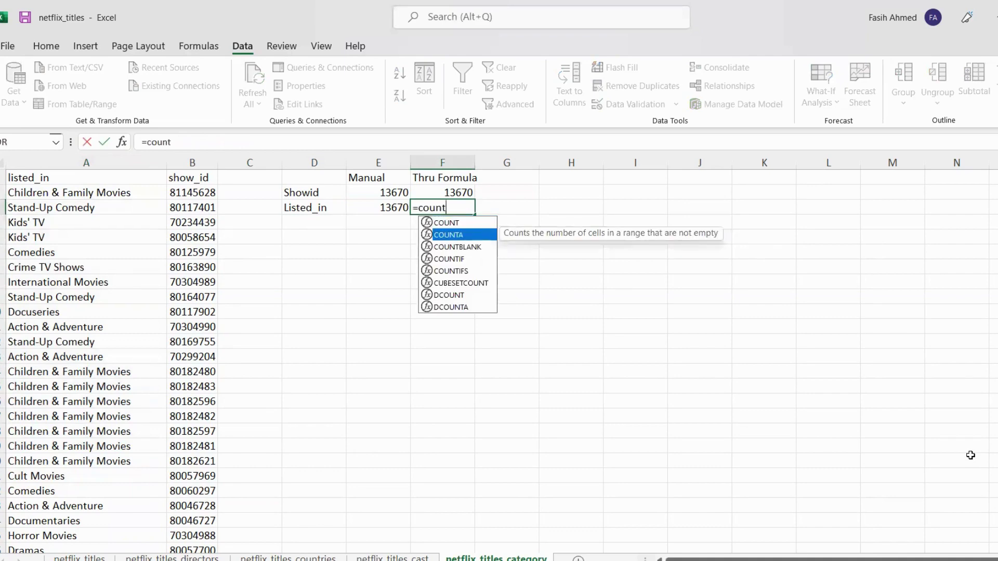
{"action": "key", "text": "Tab"}
{"action": "key", "text": "BackSpace"}
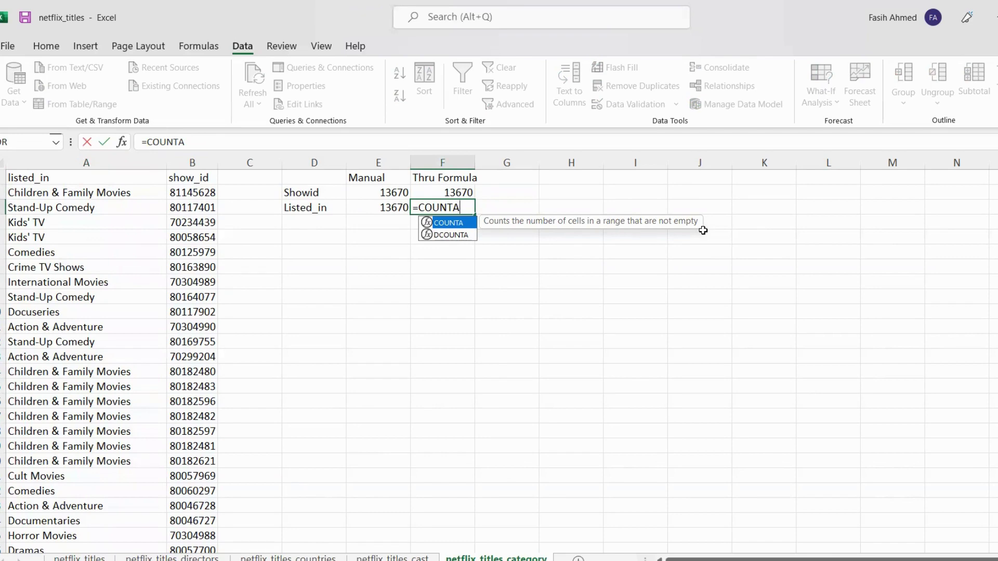
{"action": "type", "text": "("}
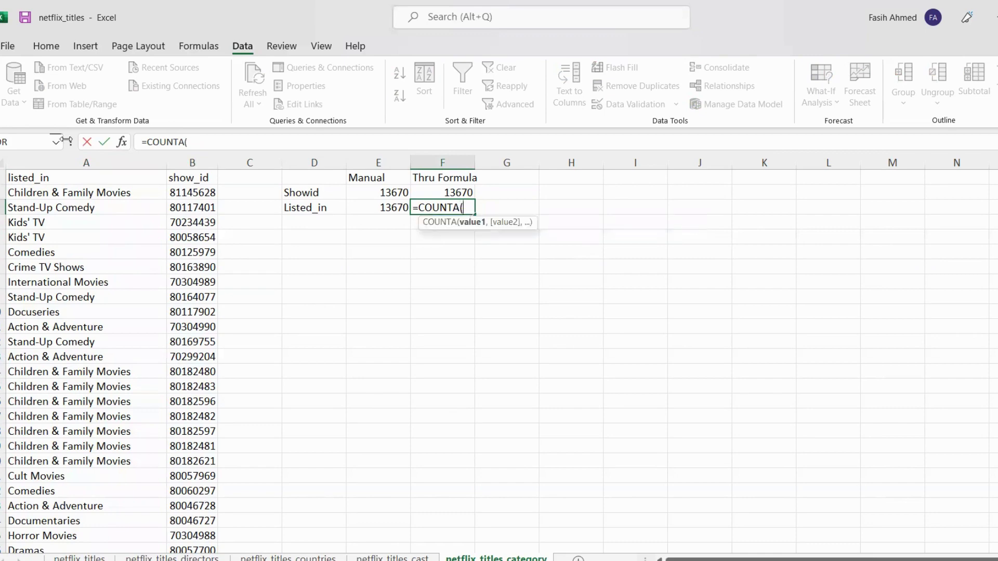
{"action": "left_click", "coordinate": [96, 156]}
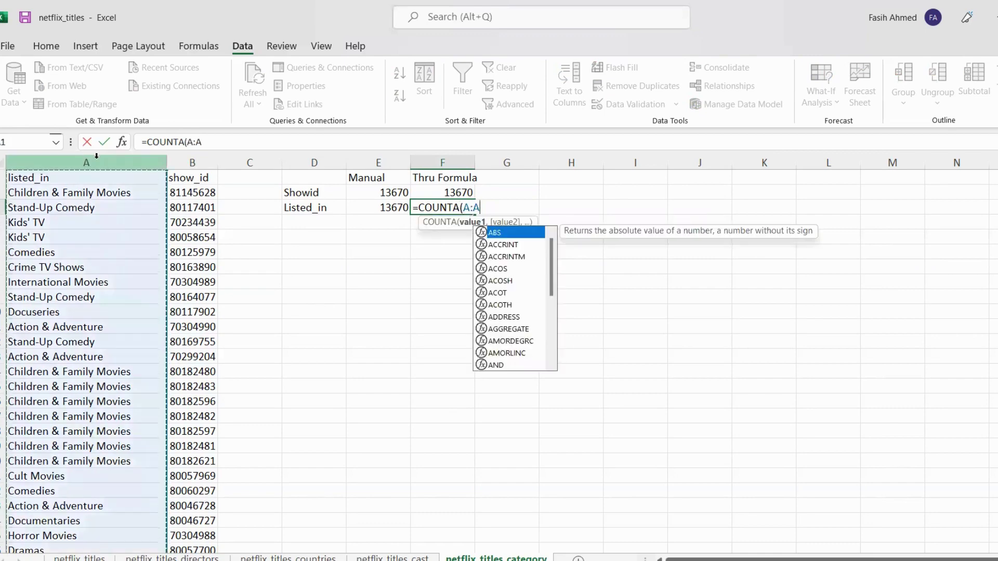
{"action": "key", "text": "Return"}
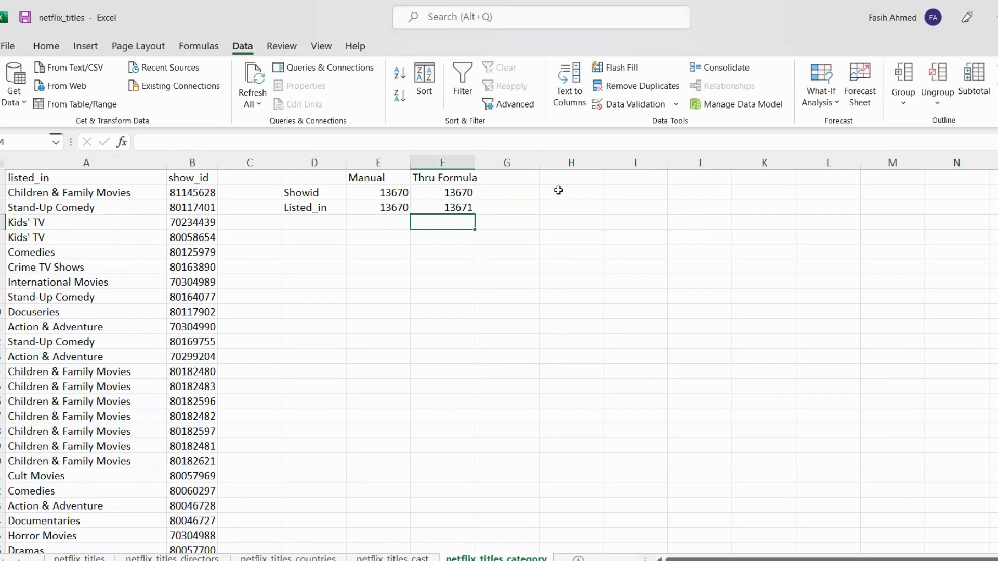
- Compare the manual and formula counts for Showid and Listed_in, checking both formulas against the header cells in row 1
{"action": "left_click", "coordinate": [455, 207]}
{"action": "left_click", "coordinate": [370, 207]}
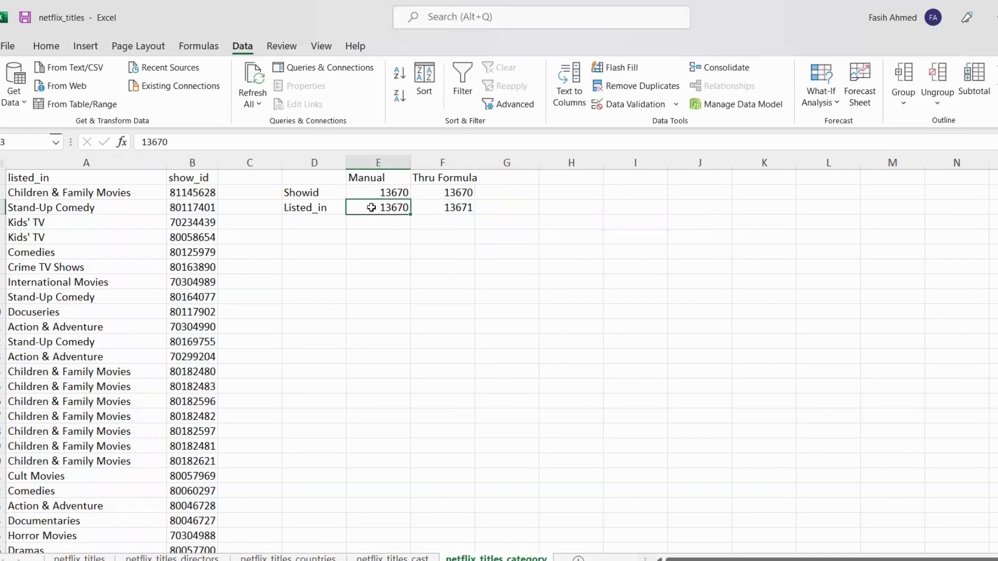
{"action": "left_click", "coordinate": [91, 176]}
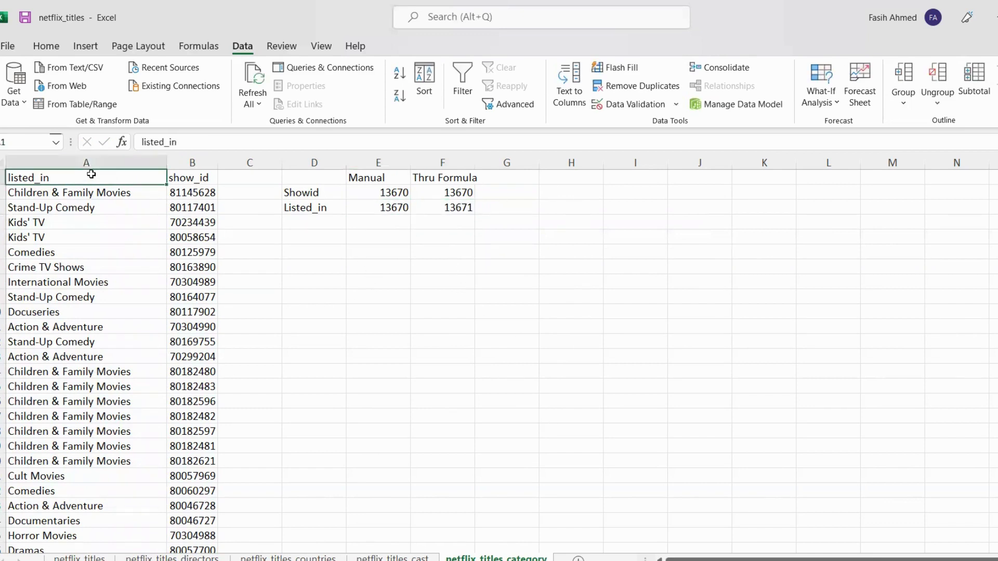
{"action": "left_click", "coordinate": [450, 202]}
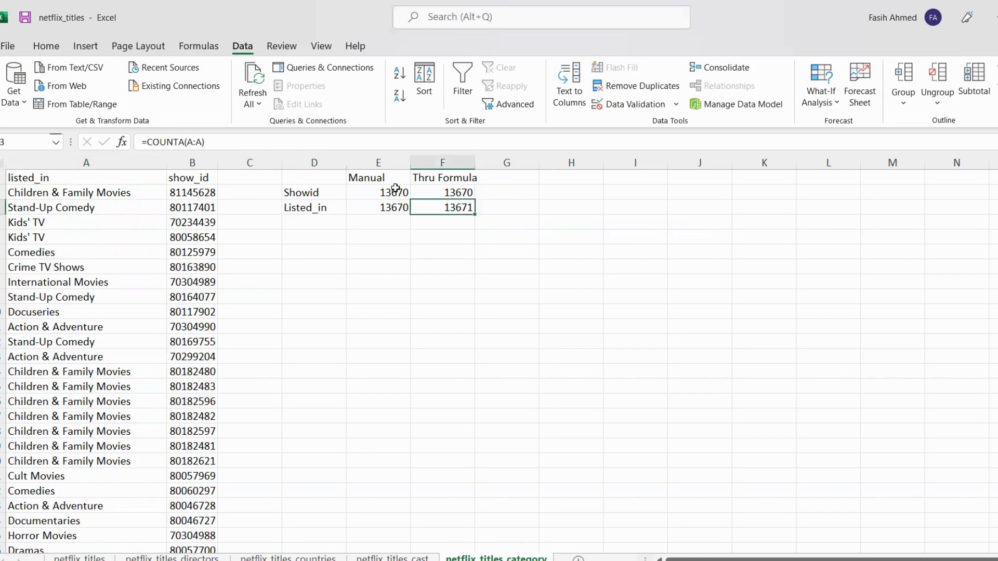
{"action": "left_click", "coordinate": [450, 193]}
{"action": "left_click", "coordinate": [402, 193]}
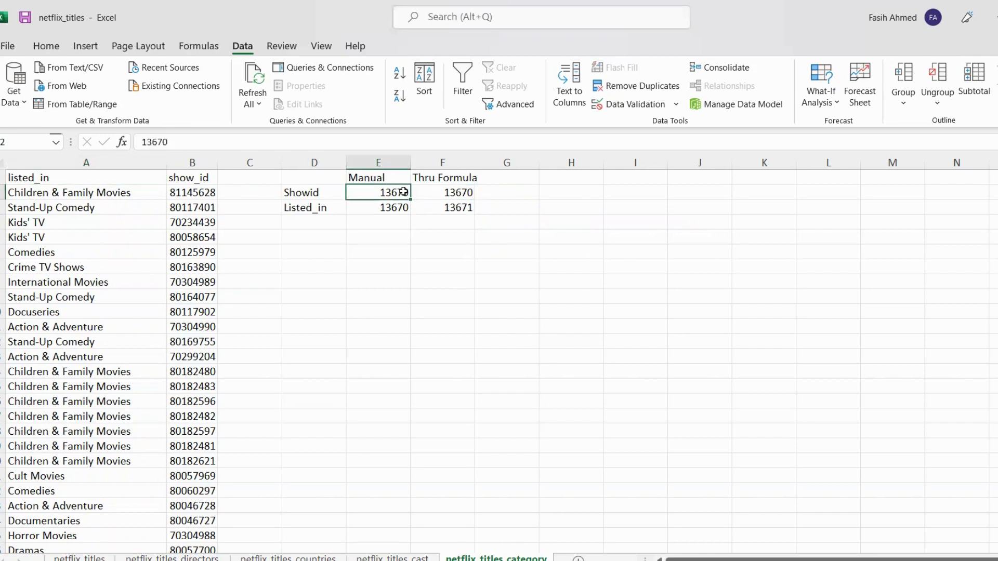
{"action": "left_click", "coordinate": [208, 178]}
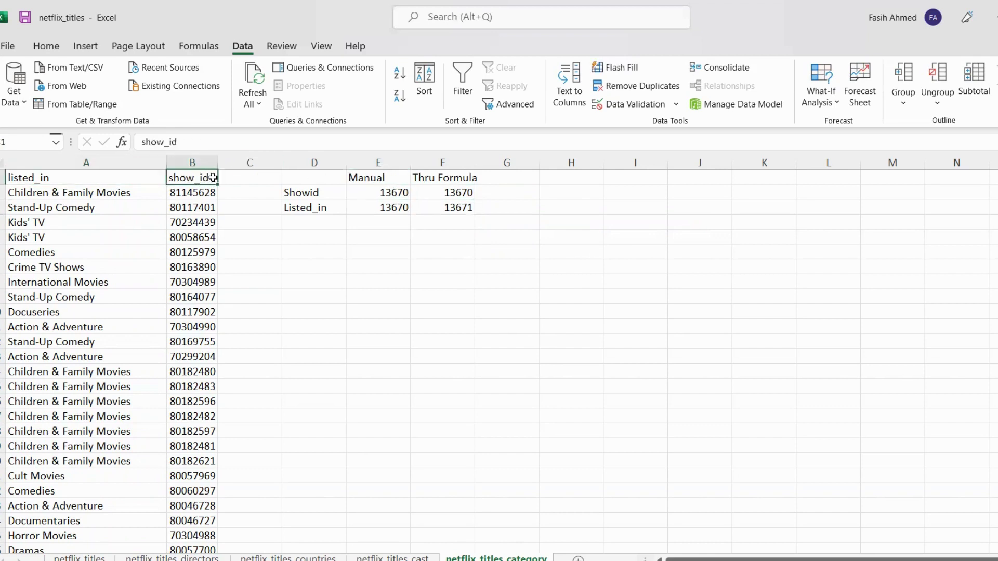
{"action": "left_click", "coordinate": [457, 193]}
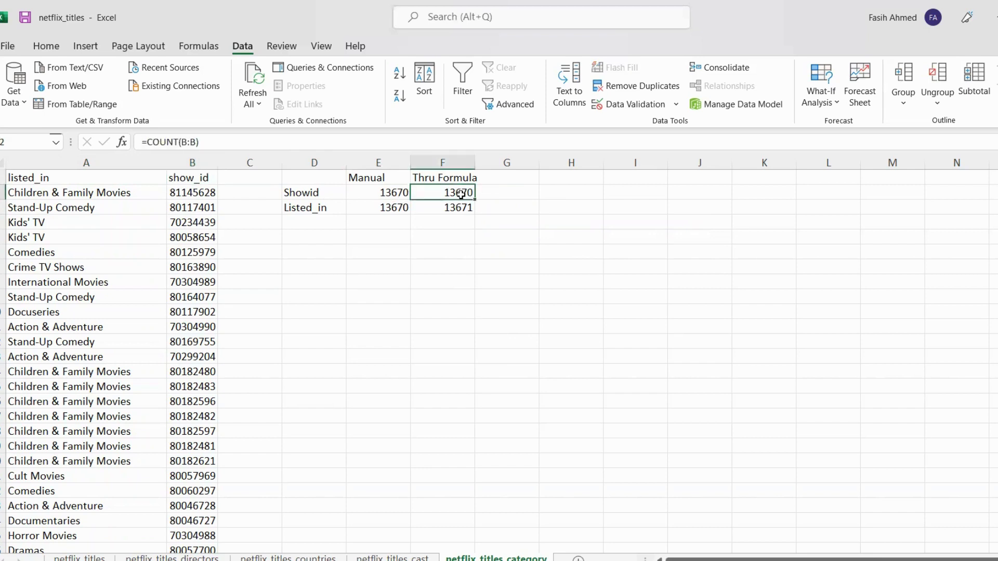
{"action": "left_click", "coordinate": [451, 210]}
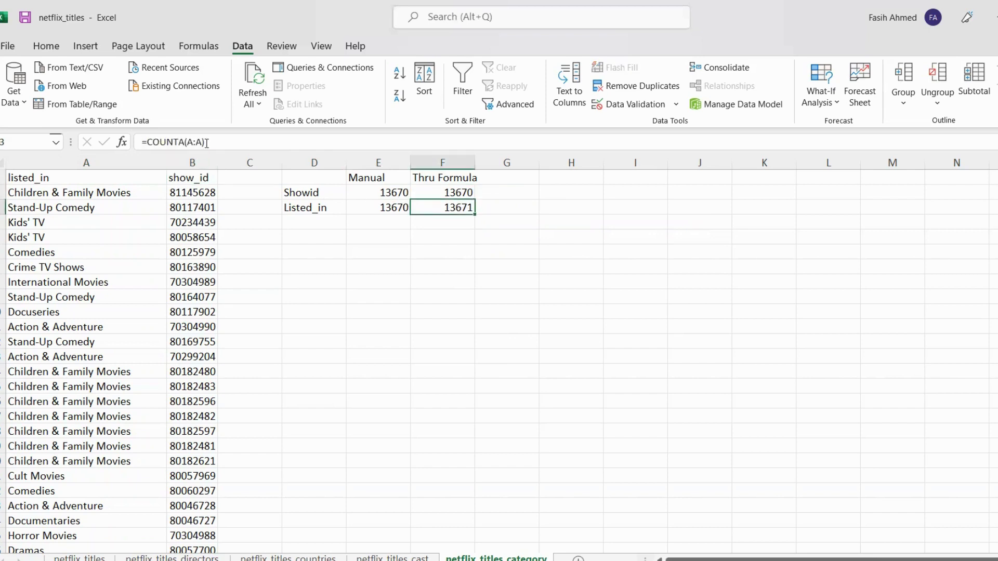
- Replace the Stand-Up Comedy entry in A3 with the number 252525 and check the COUNTA formula in F3
{"action": "left_click", "coordinate": [119, 176]}
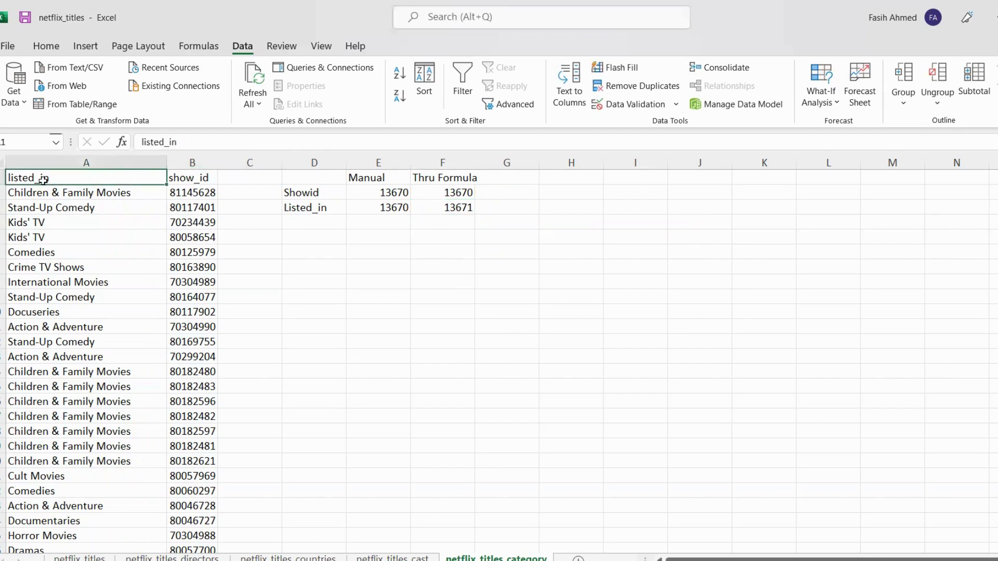
{"action": "left_click", "coordinate": [456, 210]}
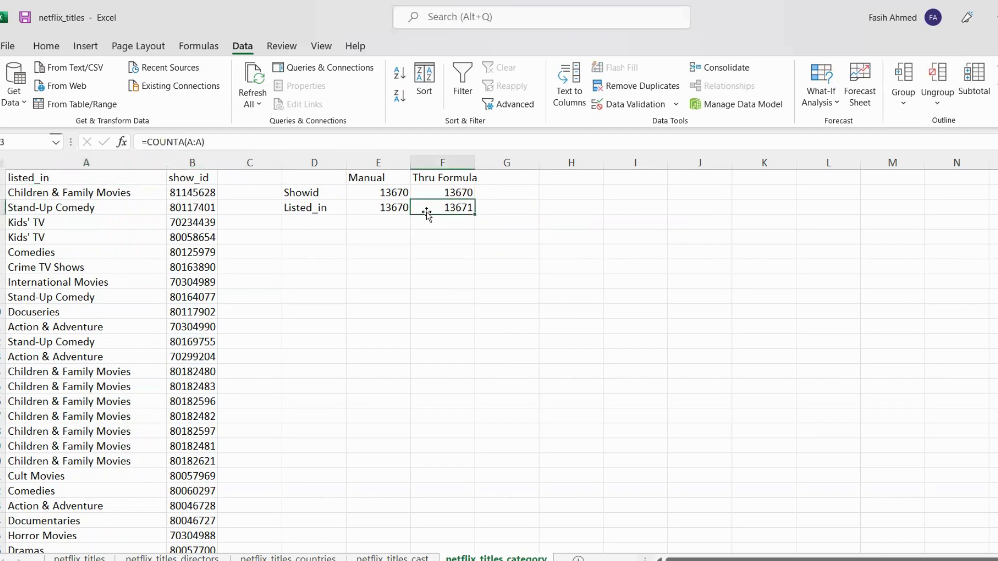
{"action": "left_click", "coordinate": [119, 182]}
{"action": "left_click", "coordinate": [107, 202]}
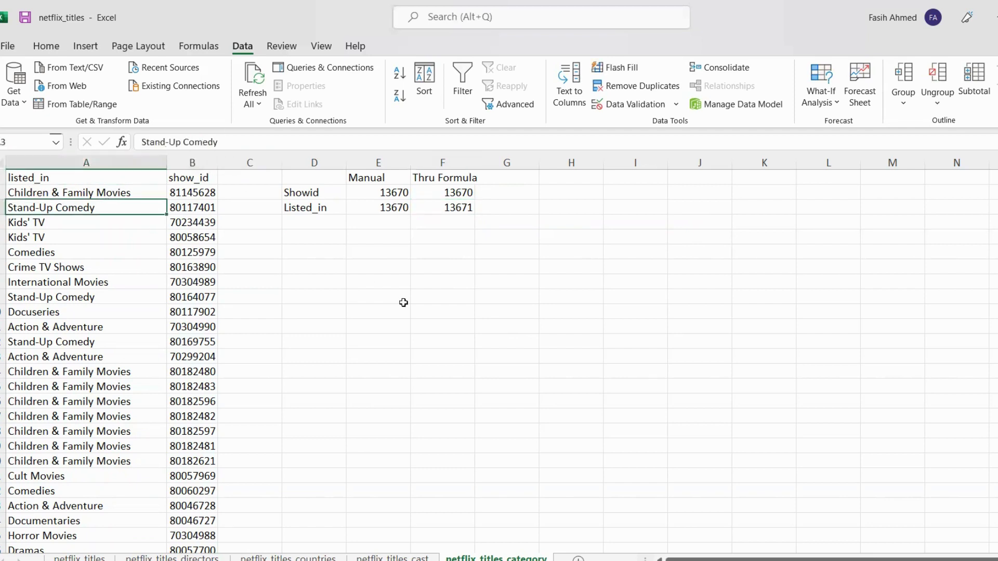
{"action": "type", "text": "252525"}
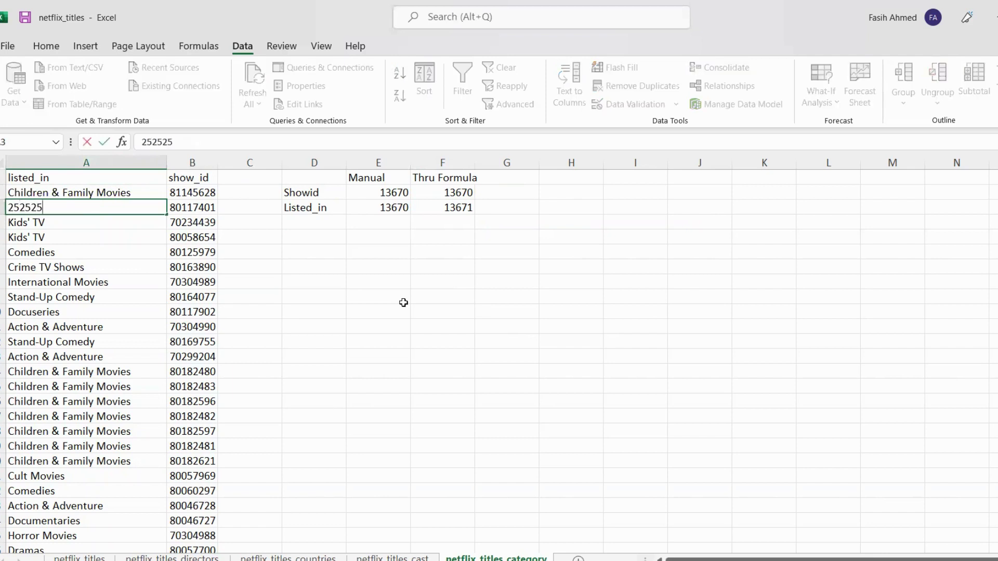
{"action": "key", "text": "Return"}
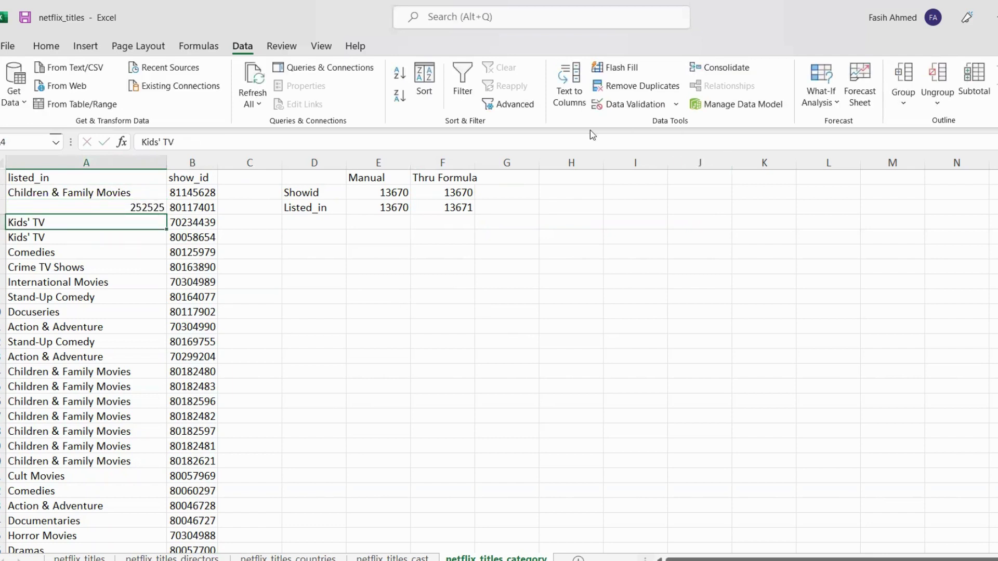
{"action": "left_click", "coordinate": [457, 207]}
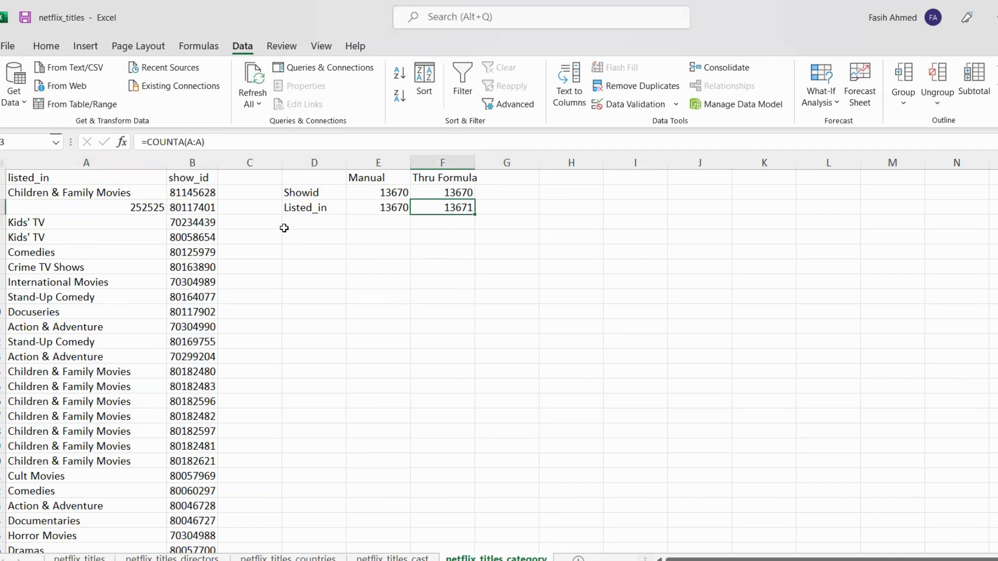
- Clear A3, and copy the listed_in entries in A4:A13 before clearing them as well
{"action": "left_click", "coordinate": [141, 207]}
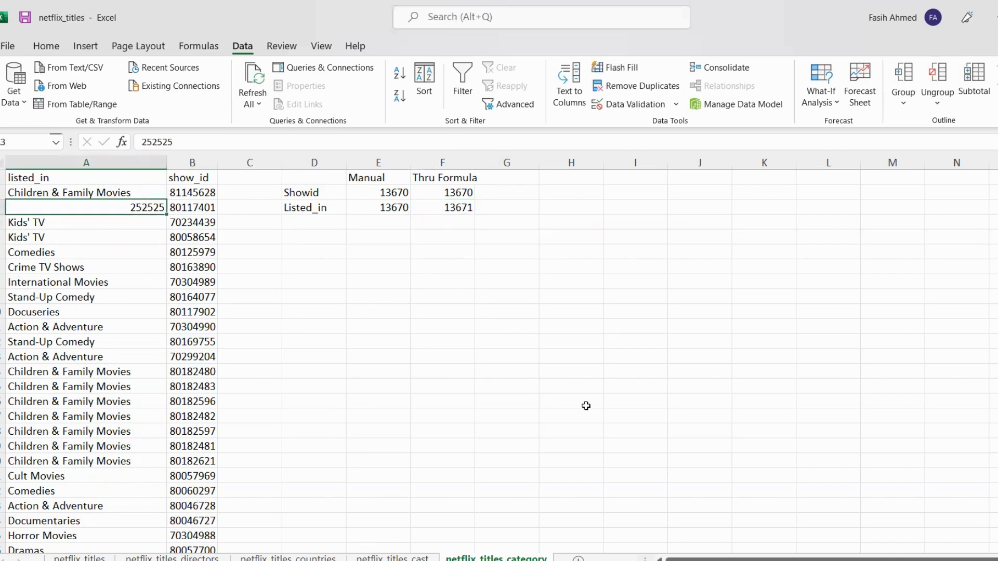
{"action": "key", "text": "Delete"}
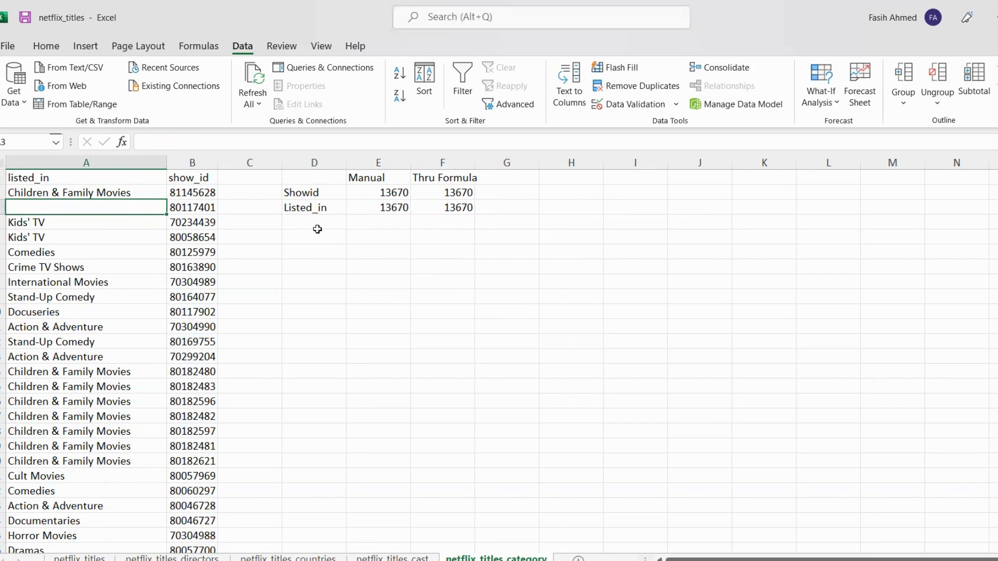
{"action": "left_click_drag", "start_coordinate": [68, 225], "coordinate": [47, 363]}
{"action": "key", "text": "ctrl+c"}
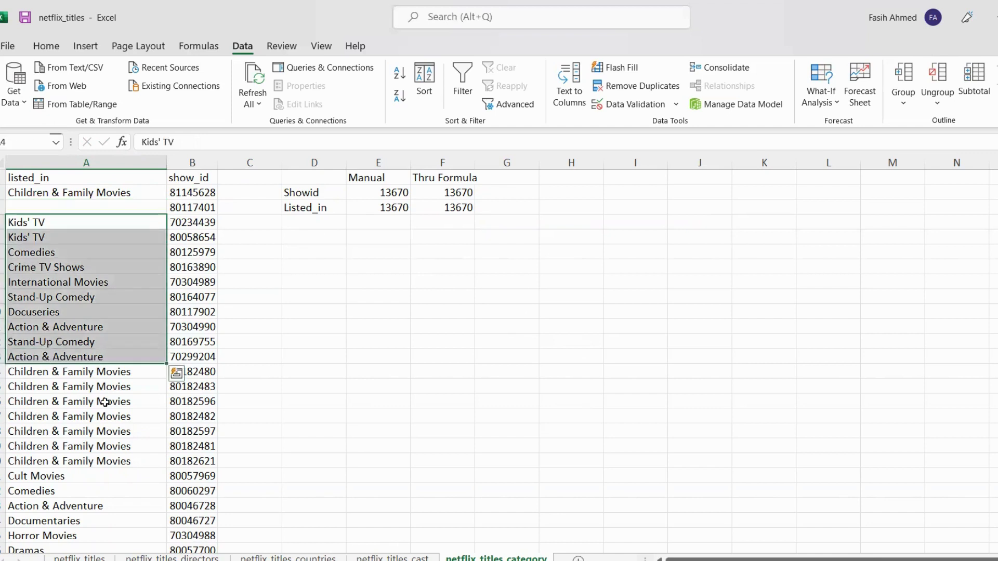
{"action": "key", "text": "Delete"}
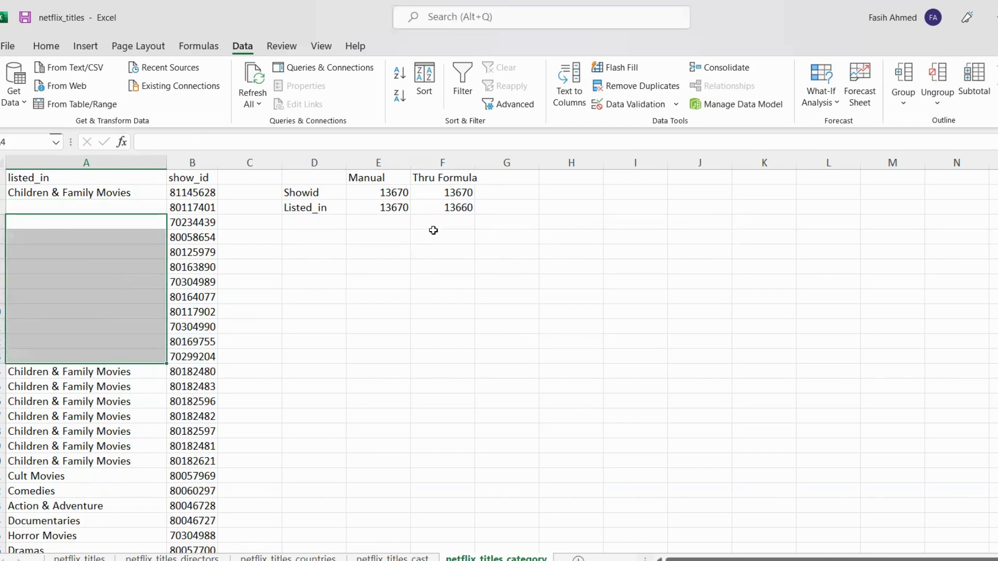
- Compare the manual Listed_in count in E3 with the COUNTA formula count in F3 while column A contains blank cells
{"action": "left_click", "coordinate": [457, 208]}
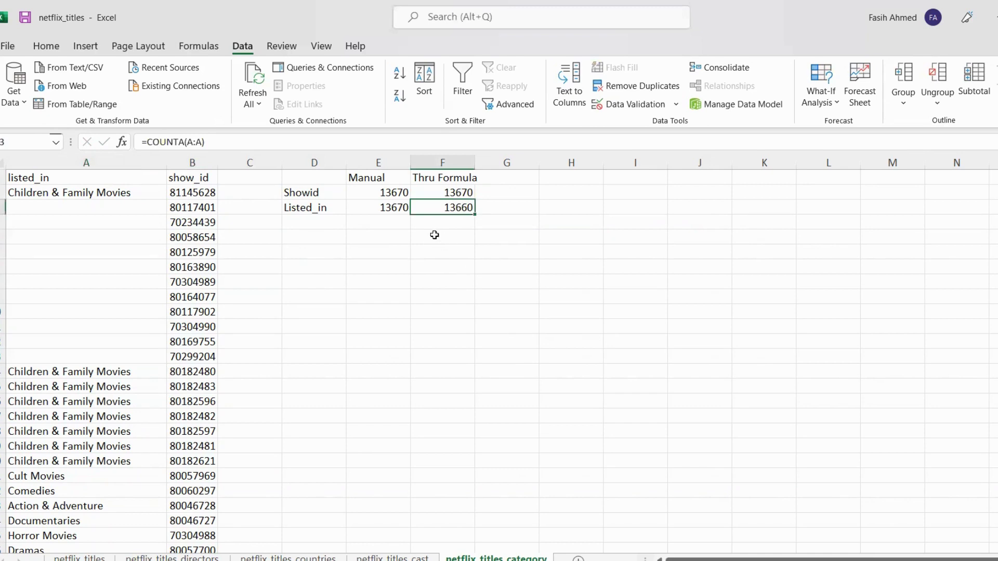
{"action": "left_click", "coordinate": [377, 204]}
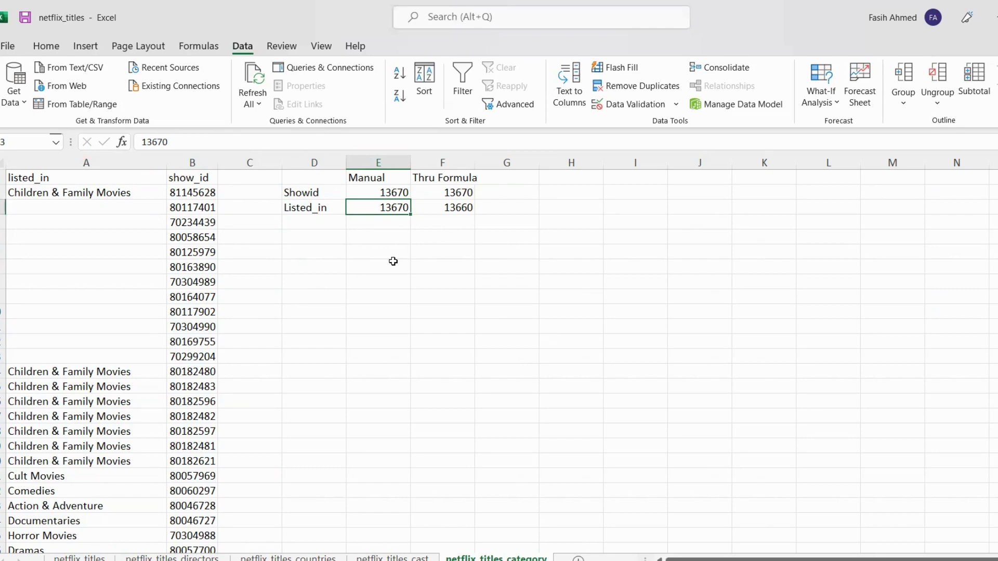
{"action": "left_click", "coordinate": [457, 210]}
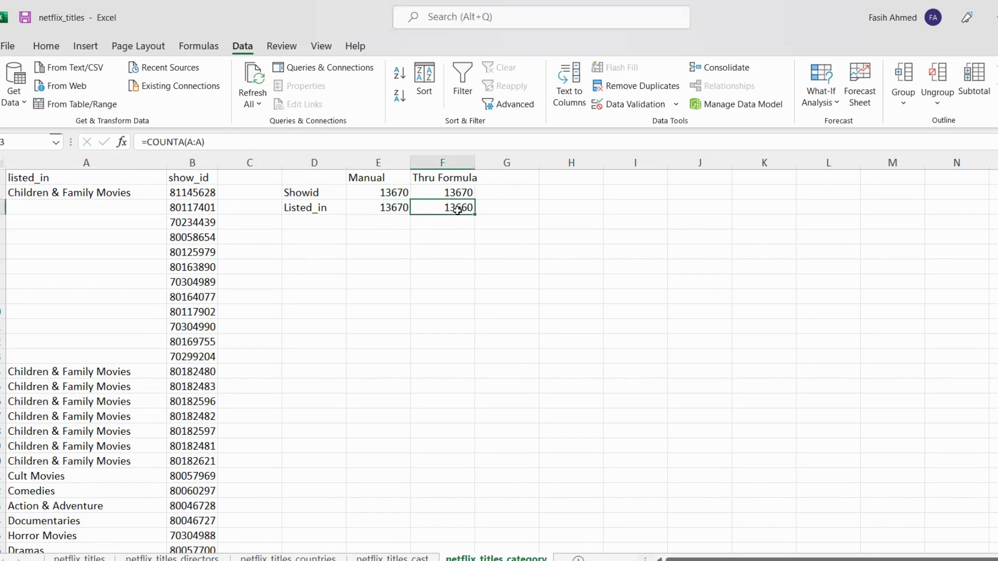
{"action": "left_click", "coordinate": [365, 209]}
{"action": "left_click", "coordinate": [439, 212]}
- Paste the copied listed_in entries back into A4:A13 and restore Stand-Up Comedy in A3
{"action": "left_click", "coordinate": [77, 213]}
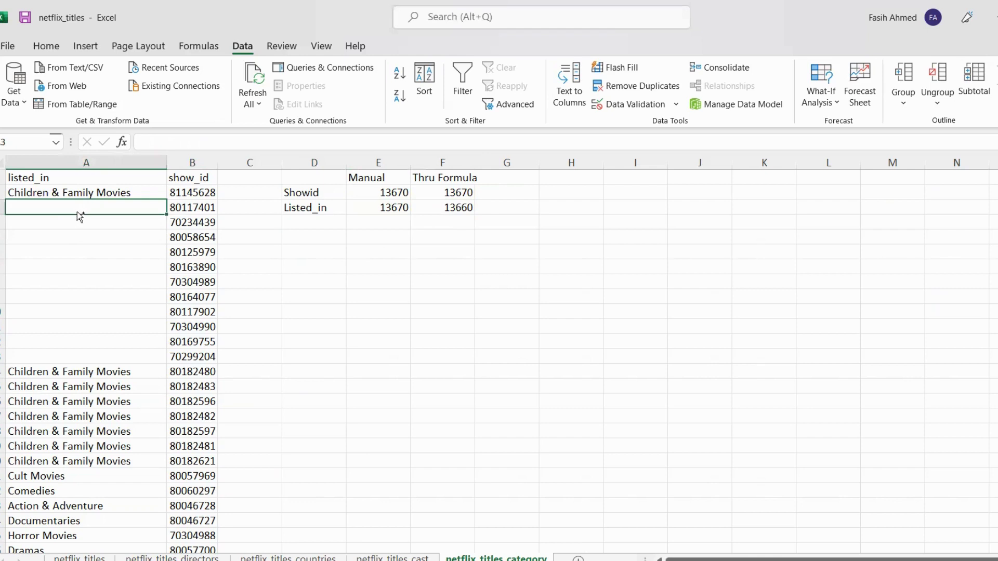
{"action": "key", "text": "Down"}
{"action": "key", "text": "ctrl+v"}
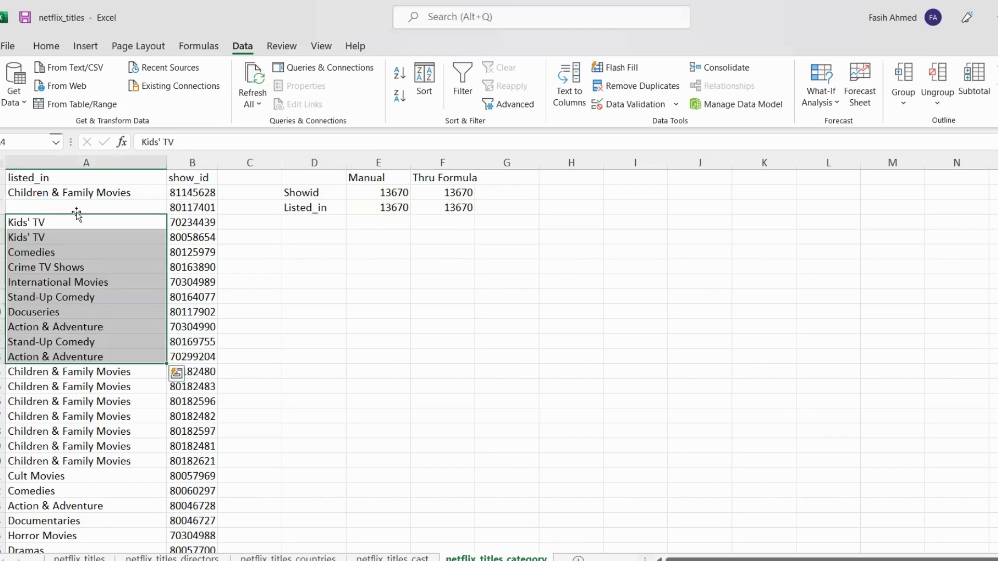
{"action": "key", "text": "Up"}
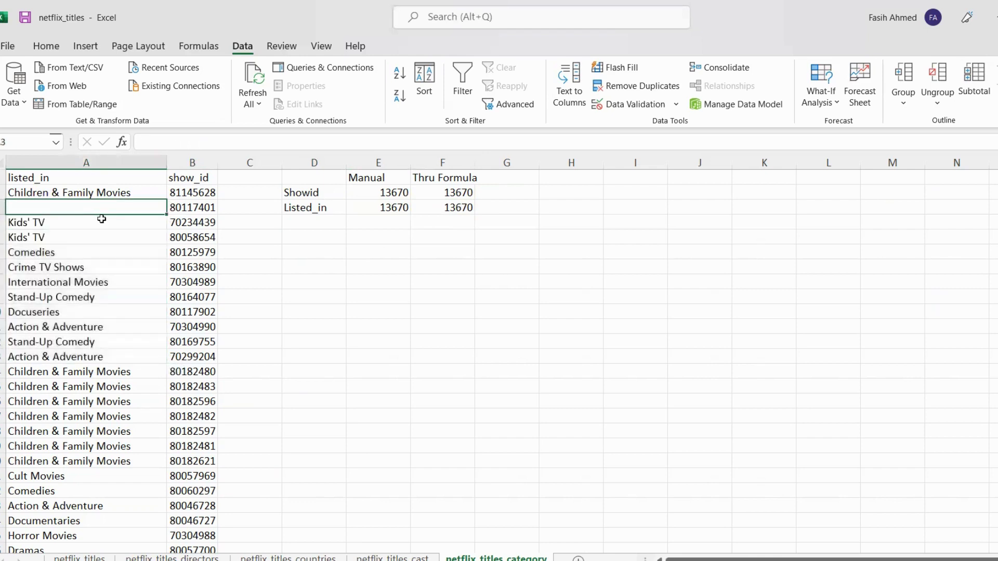
{"action": "type", "text": "Stand-Up Comedy"}
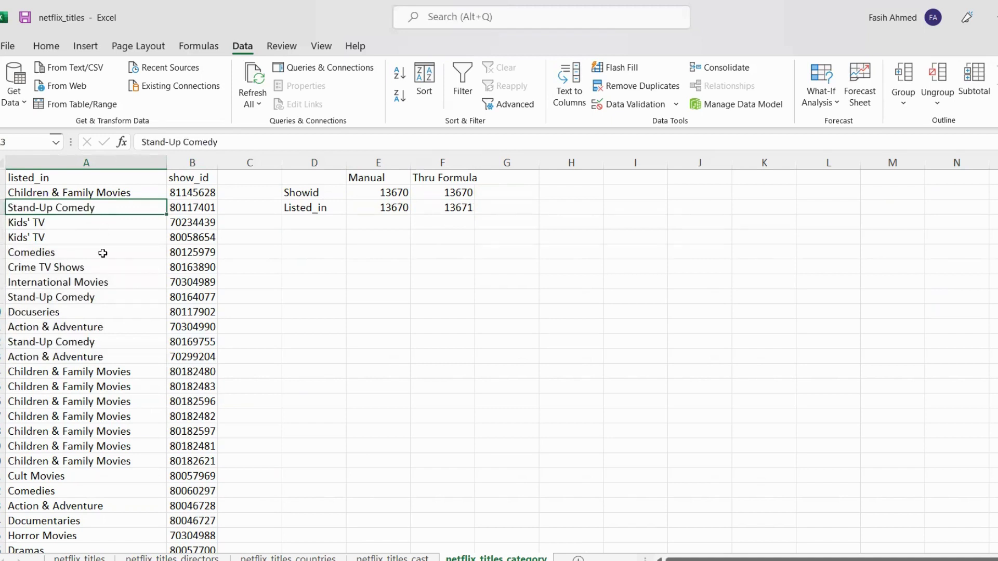
- Auto-fit column F to its Thru Formula header and check the COUNT and COUNTA formulas in F2 and F3
{"action": "left_click", "coordinate": [100, 252]}
{"action": "left_click", "coordinate": [383, 240]}
{"action": "left_click", "coordinate": [453, 211]}
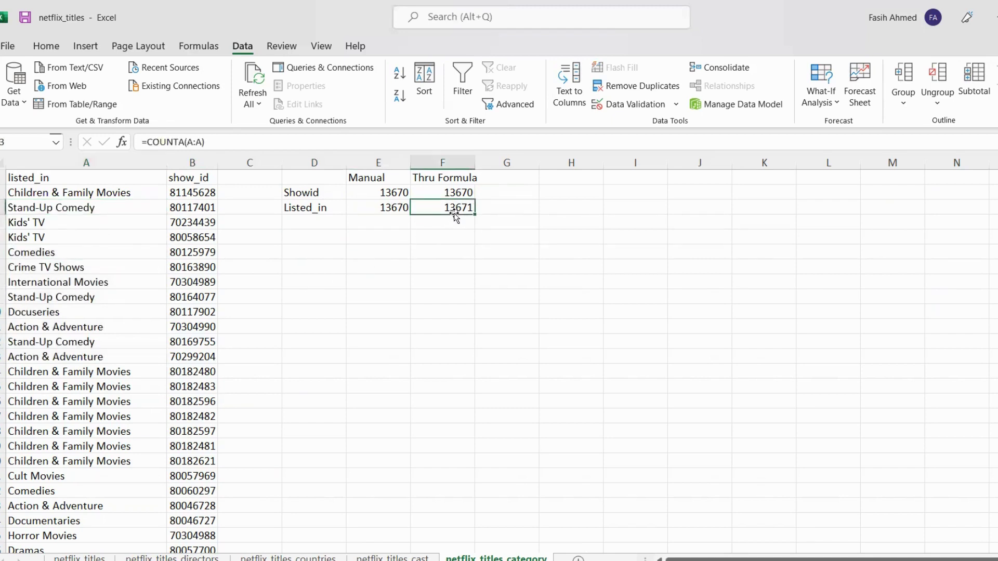
{"action": "double_click", "coordinate": [479, 165]}
{"action": "left_click", "coordinate": [456, 192]}
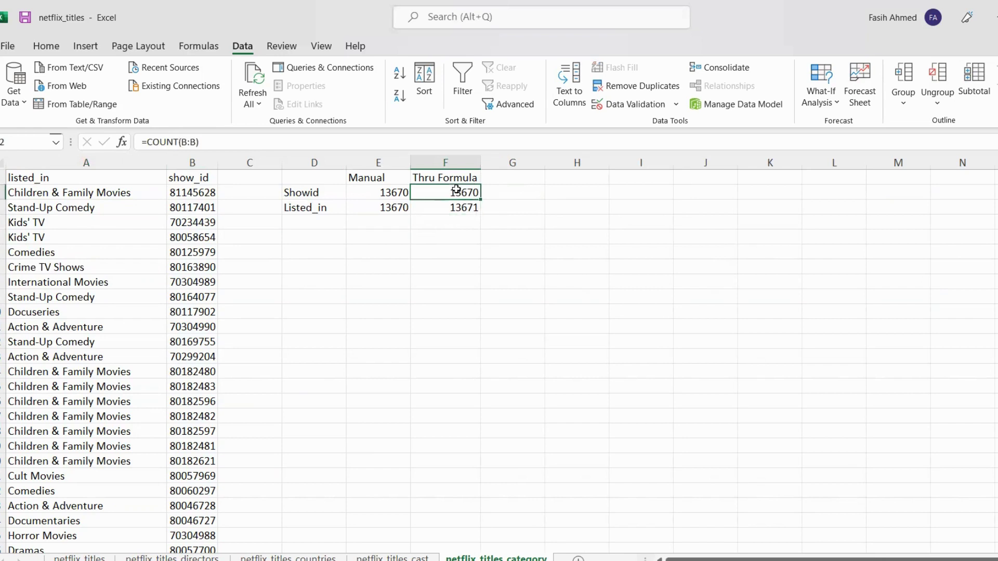
{"action": "left_click", "coordinate": [550, 193]}
{"action": "left_click", "coordinate": [463, 207]}
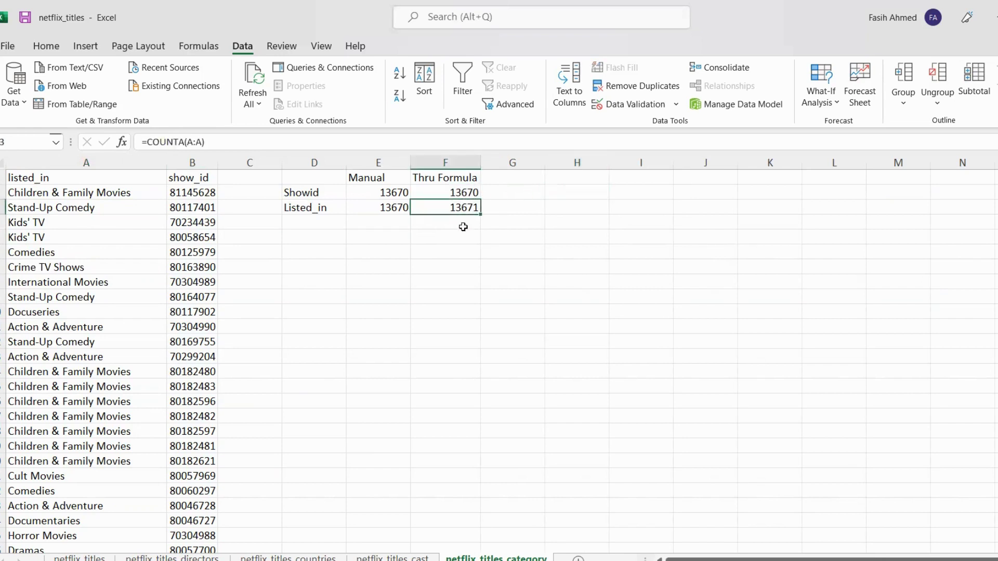
- Begin a formula in F4 and browse the suggested functions whose names start with C
{"action": "left_click", "coordinate": [463, 226]}
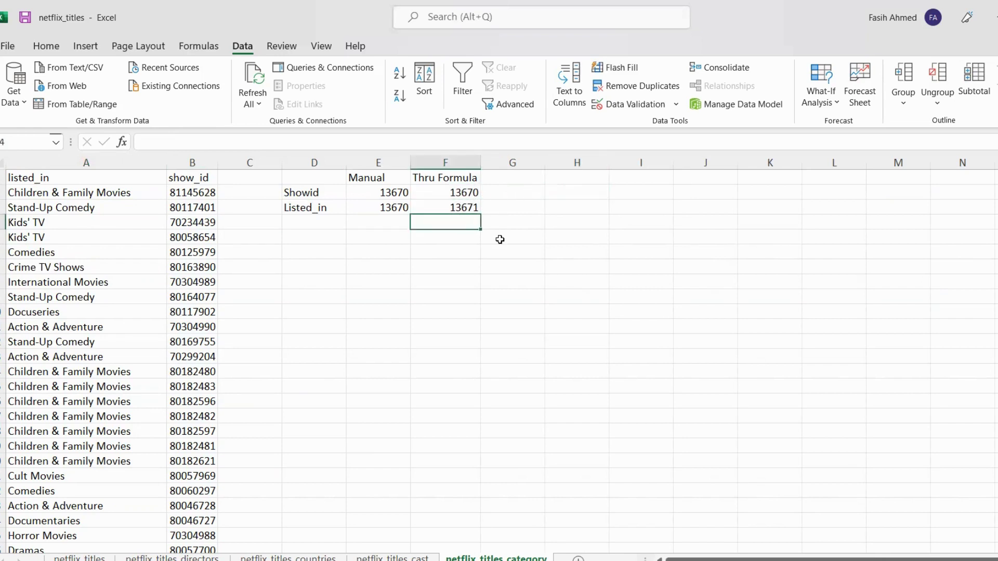
{"action": "type", "text": "=c"}
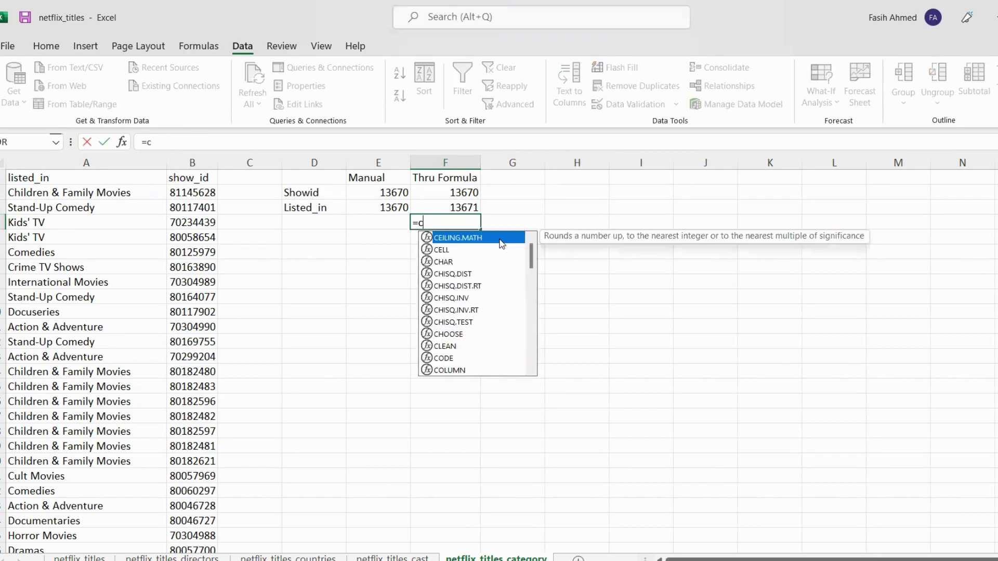
{"action": "scroll", "coordinate": [478, 276], "scroll_direction": "down", "scroll_amount": 10}
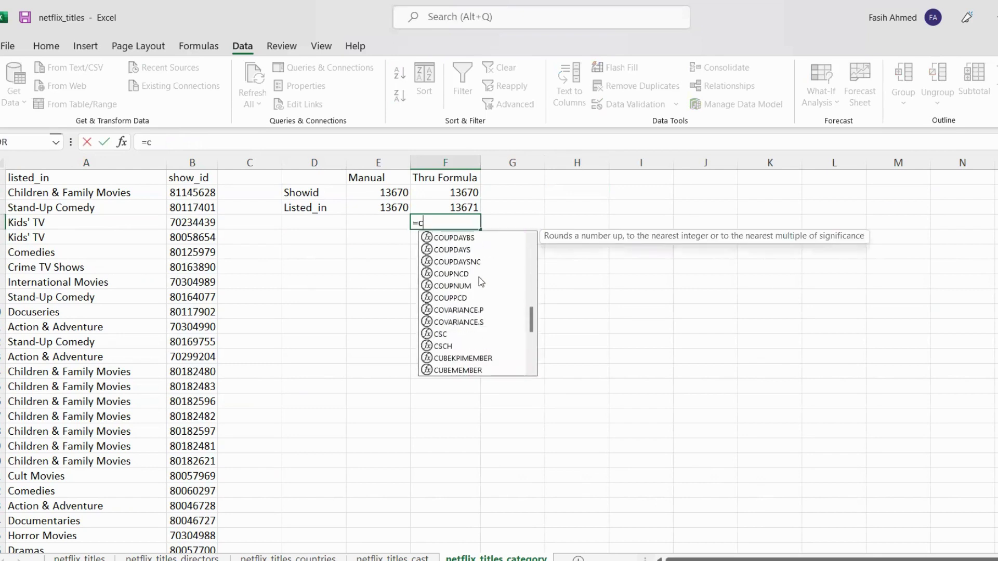
{"action": "scroll", "coordinate": [479, 282], "scroll_direction": "down", "scroll_amount": 5}
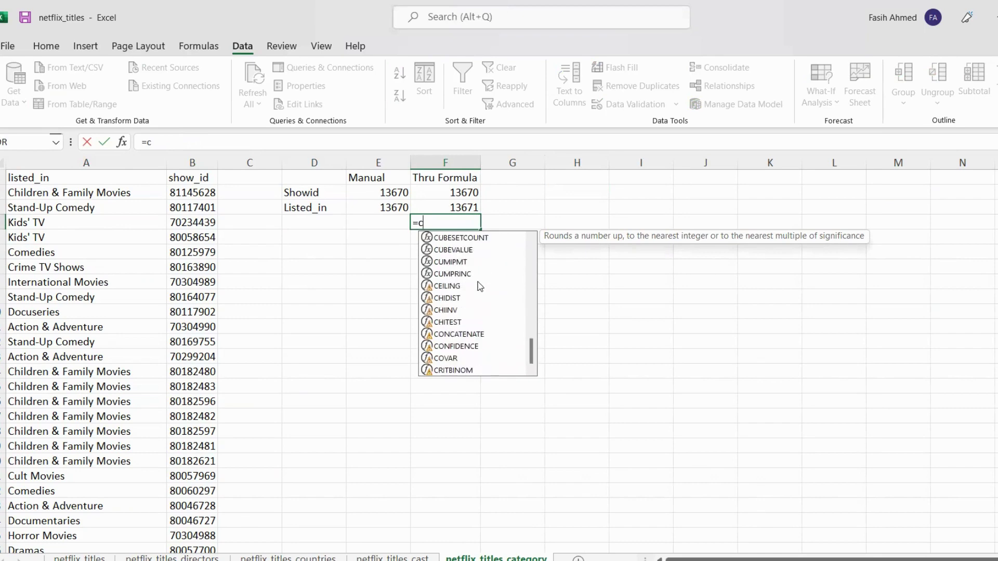
{"action": "scroll", "coordinate": [478, 285], "scroll_direction": "up", "scroll_amount": 15}
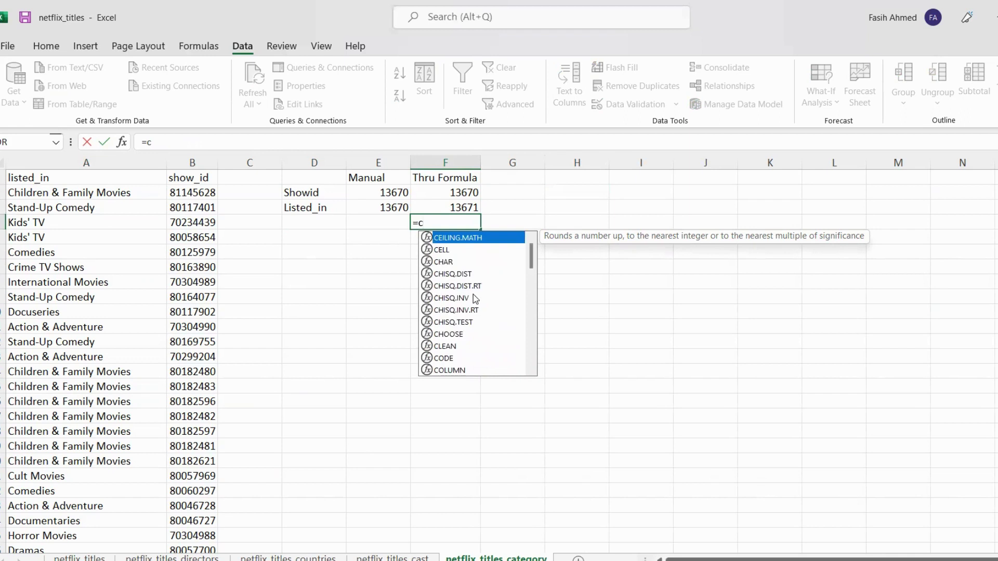
{"action": "key", "text": "BackSpace"}
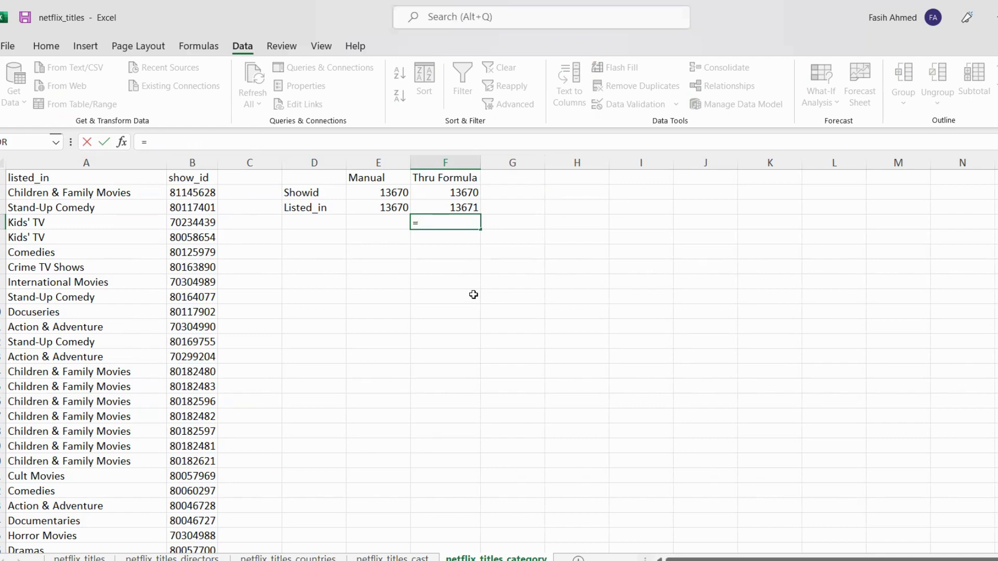
- Enter a COUNTBLANK formula over the whole listed_in column, A:A, in F4 and check the entered formula
{"action": "type", "text": "coun"}
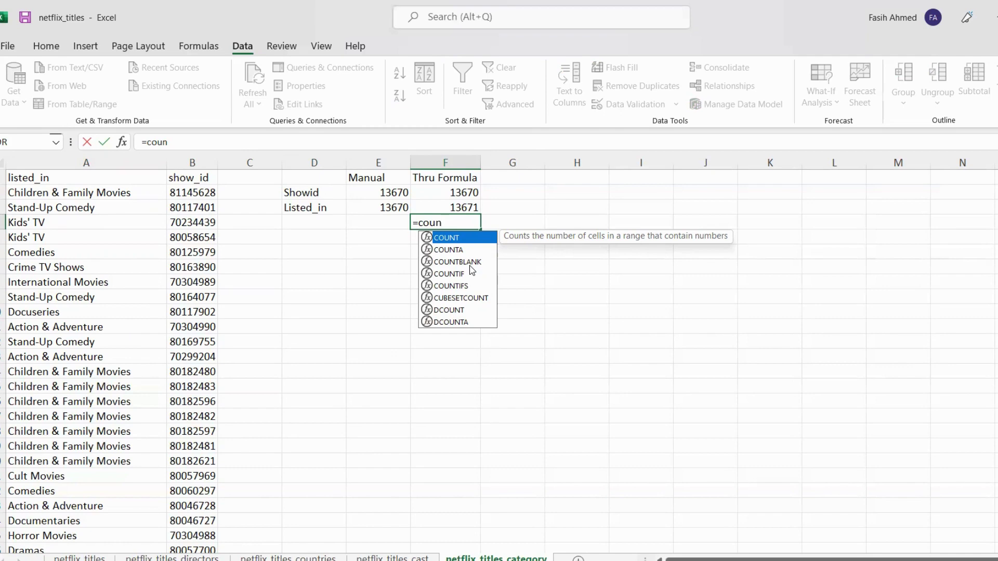
{"action": "key", "text": "Down"}
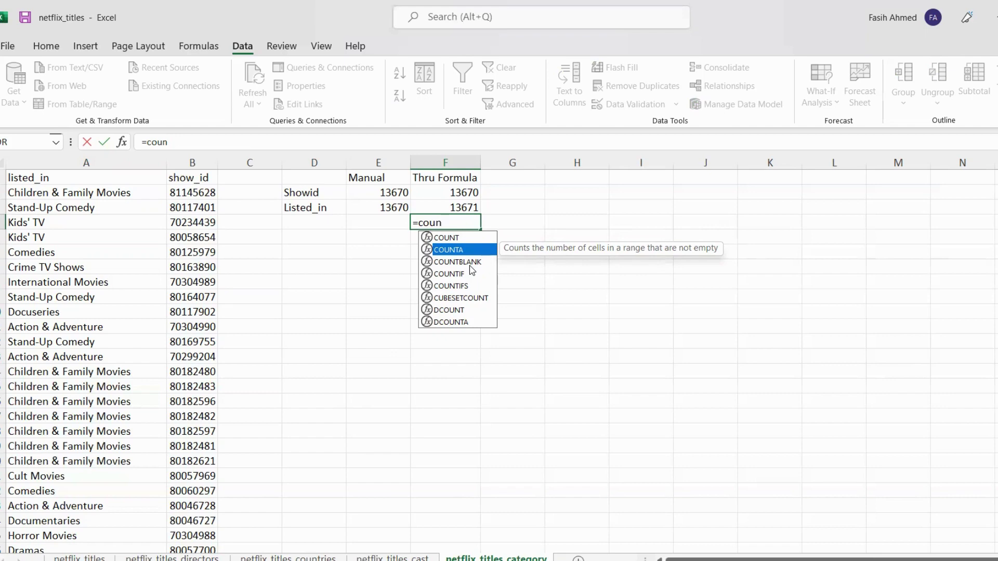
{"action": "key", "text": "Down"}
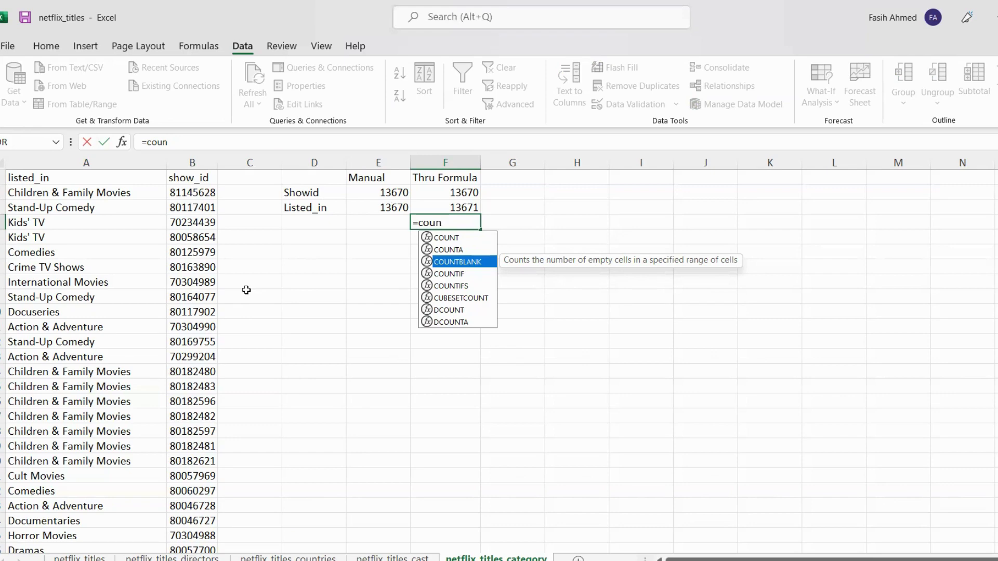
{"action": "key", "text": "Tab"}
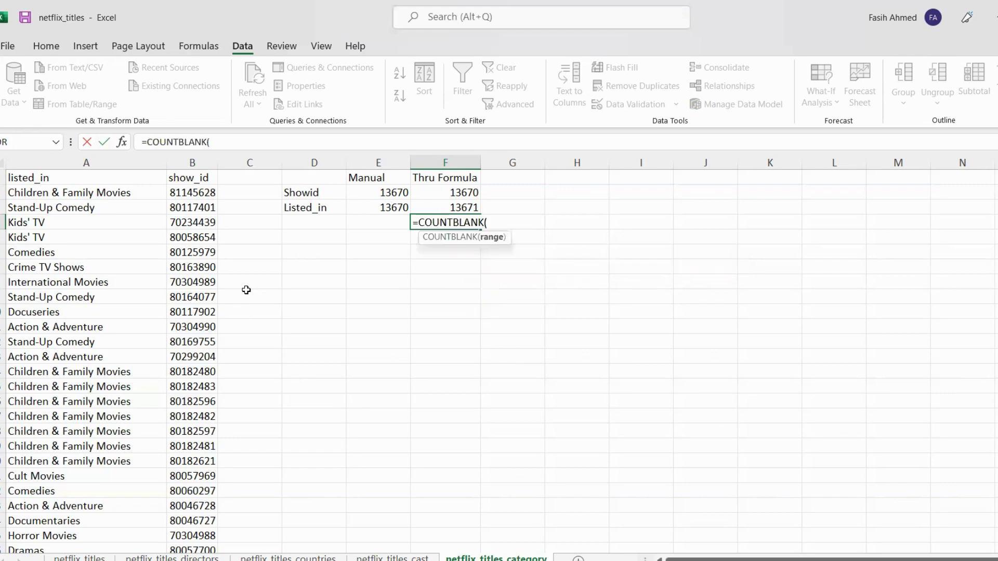
{"action": "left_click", "coordinate": [111, 158]}
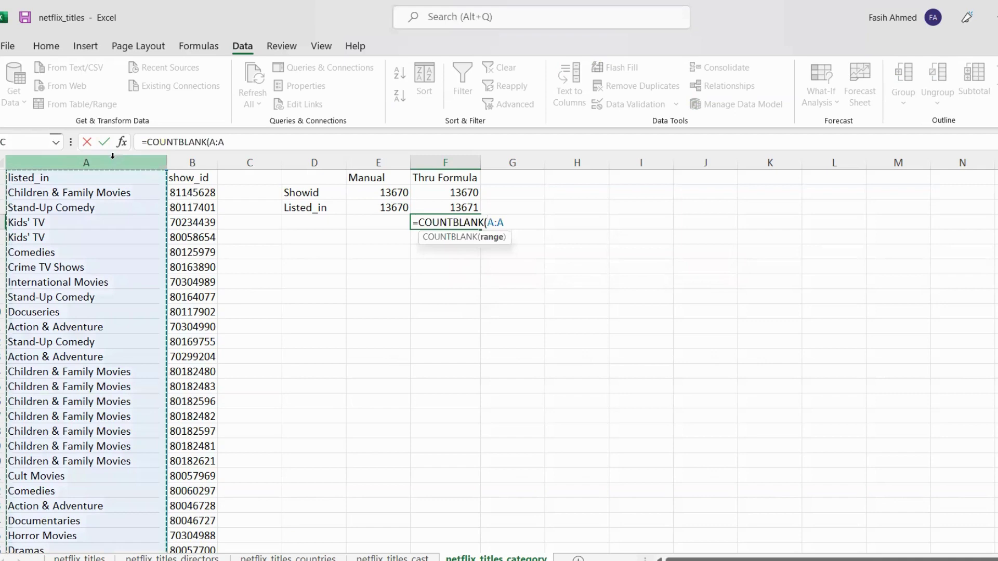
{"action": "key", "text": "Return"}
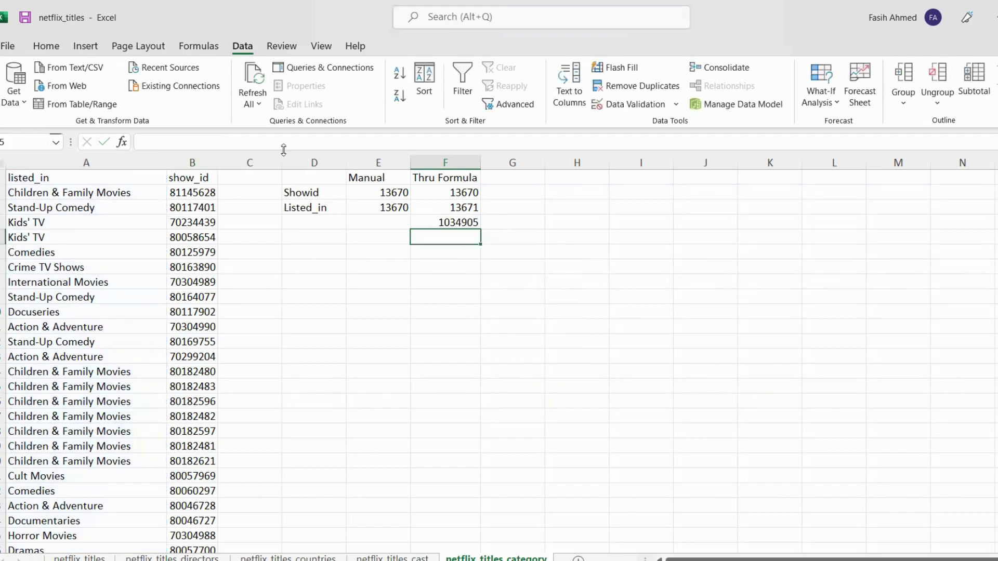
{"action": "left_click", "coordinate": [470, 224]}
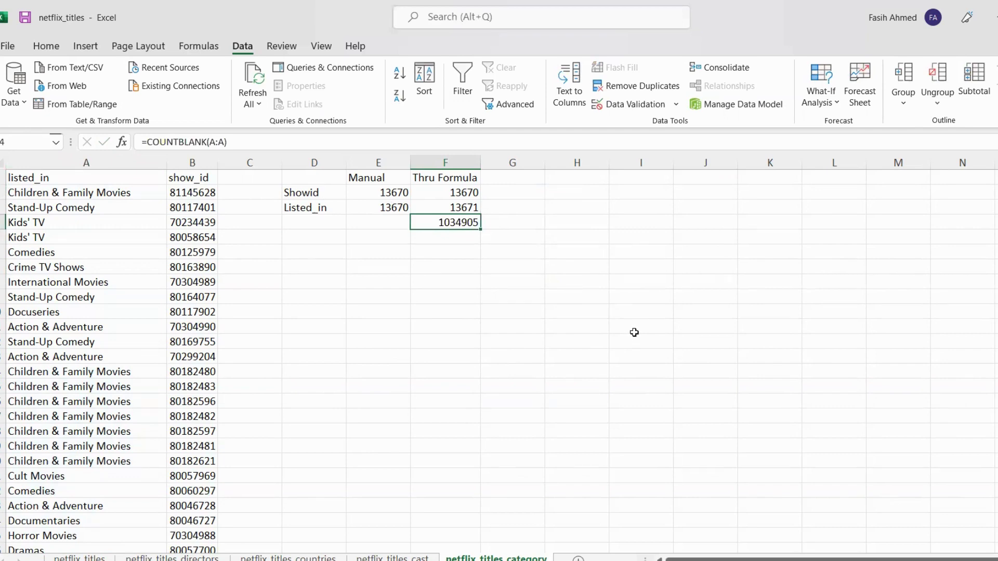
{"action": "left_click", "coordinate": [544, 277]}
{"action": "left_click", "coordinate": [180, 268]}
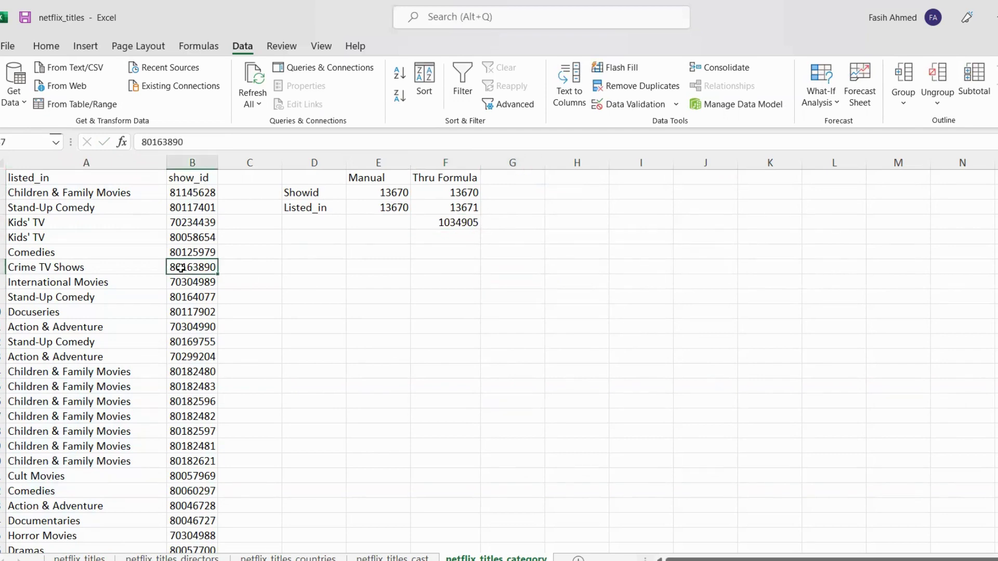
{"action": "left_click", "coordinate": [242, 277]}
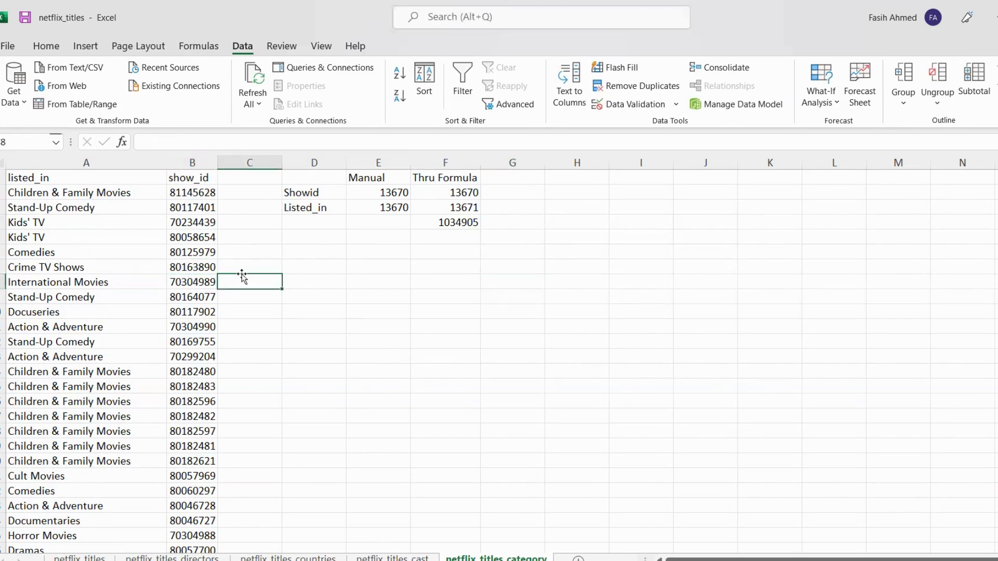
- Check the worksheet's last row in columns C and A, and return to the listed_in header
{"action": "key", "text": "ctrl+Down"}
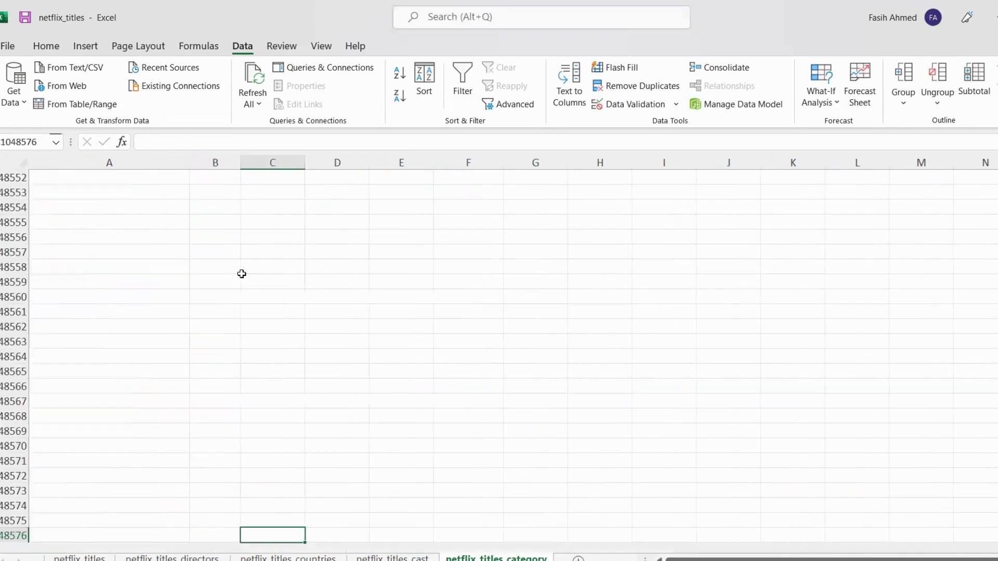
{"action": "key", "text": "Left"}
{"action": "key", "text": "Left"}
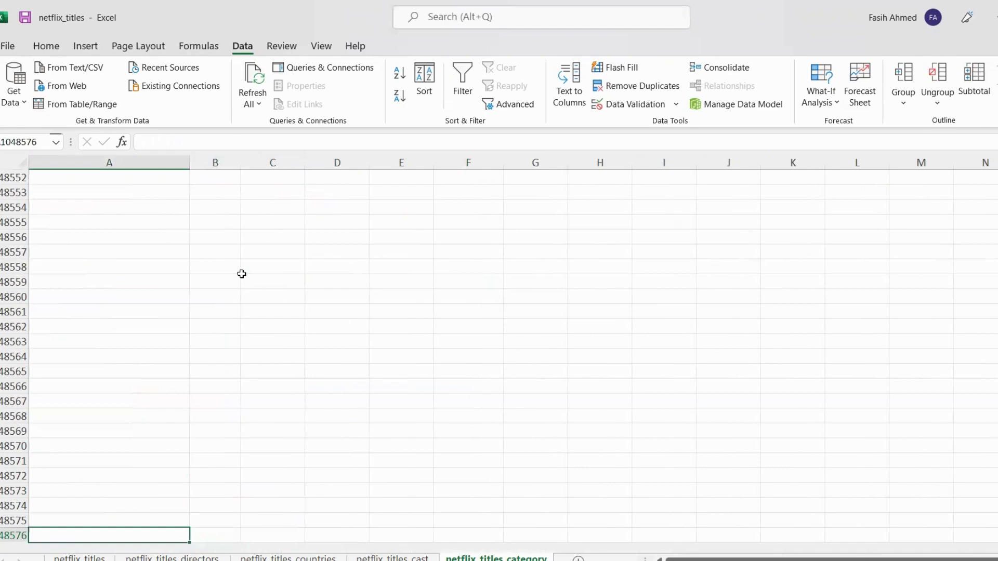
{"action": "key", "text": "ctrl+Up"}
{"action": "key", "text": "ctrl+Up"}
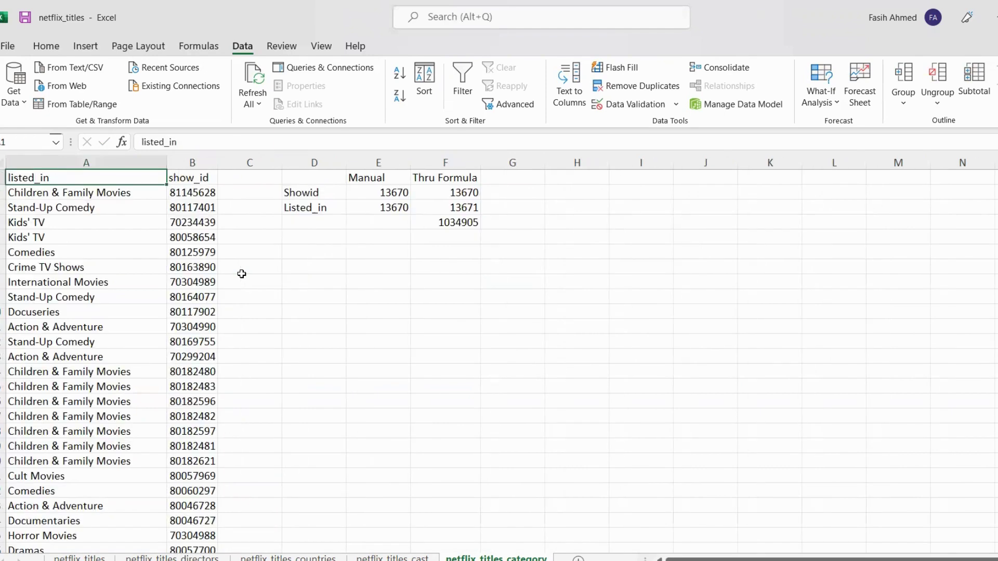
- Enter the worksheet's total row count, 1048576, in I4
{"action": "key", "text": "Right"}
{"action": "key", "text": "Right"}
{"action": "key", "text": "Right"}
{"action": "key", "text": "Right"}
{"action": "key", "text": "Right"}
{"action": "key", "text": "Right"}
{"action": "key", "text": "Right"}
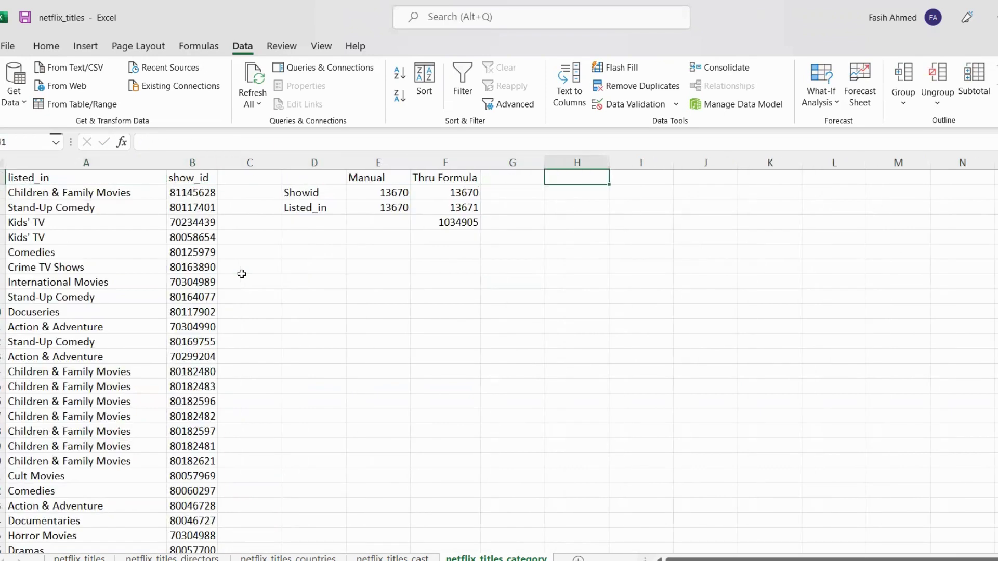
{"action": "key", "text": "Right"}
{"action": "key", "text": "Down"}
{"action": "key", "text": "Down"}
{"action": "key", "text": "Down"}
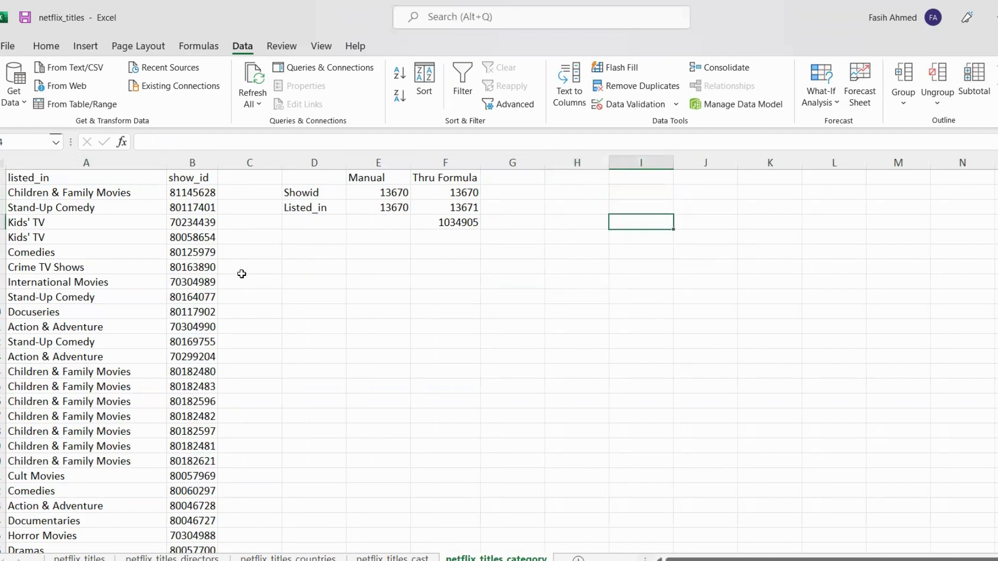
{"action": "type", "text": "10487"}
{"action": "key", "text": "BackSpace"}
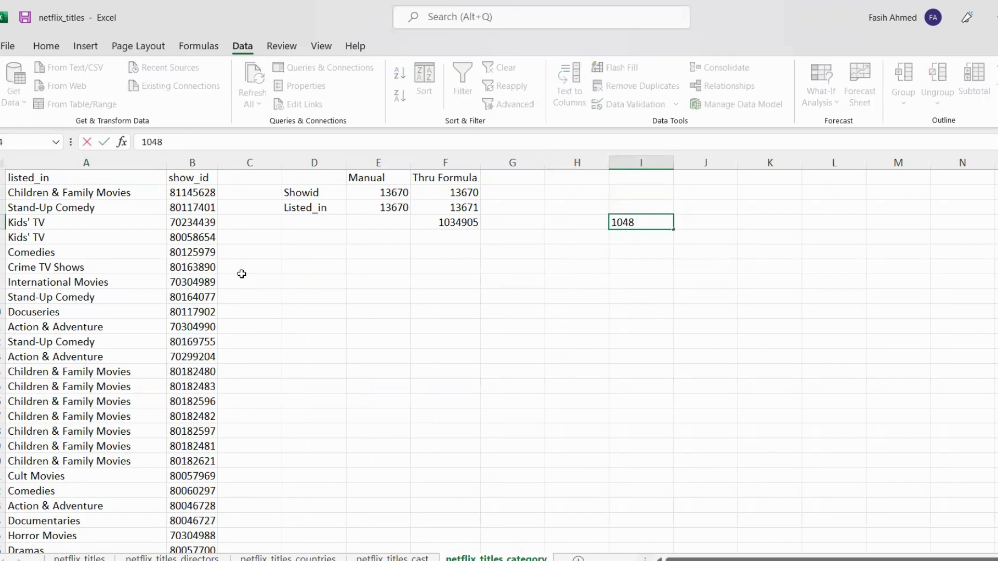
{"action": "type", "text": "576"}
{"action": "key", "text": "Return"}
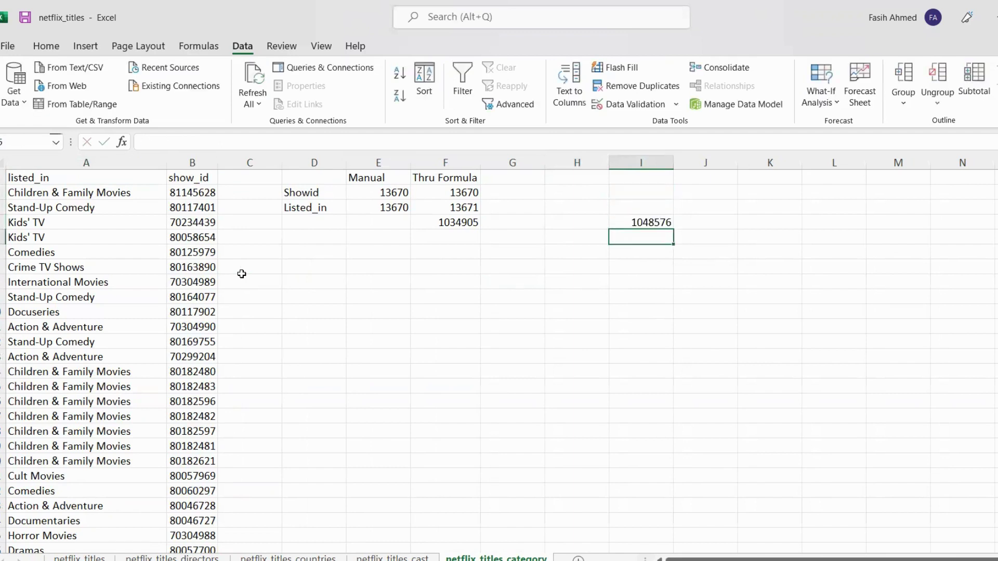
- Review the COUNTA and COUNTBLANK formulas in F3 and F4 against the listed_in column and the total in I4
{"action": "left_click", "coordinate": [470, 207]}
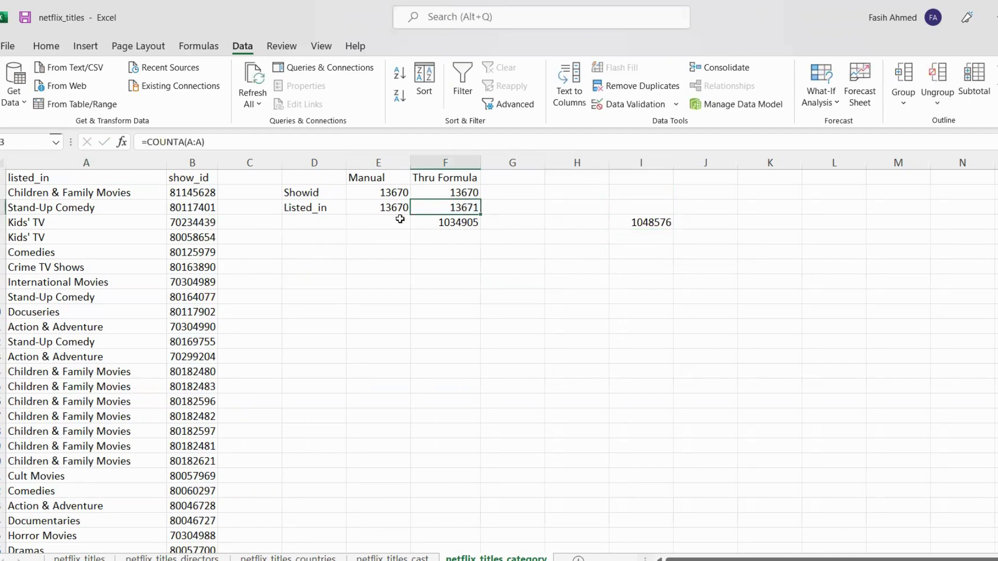
{"action": "left_click", "coordinate": [87, 162]}
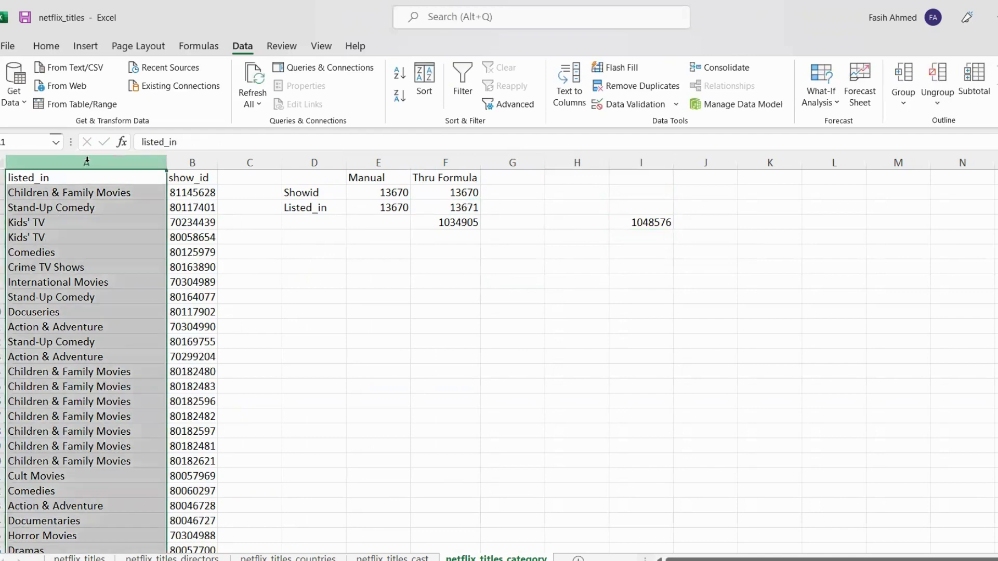
{"action": "left_click_drag", "start_coordinate": [80, 312], "coordinate": [156, 390]}
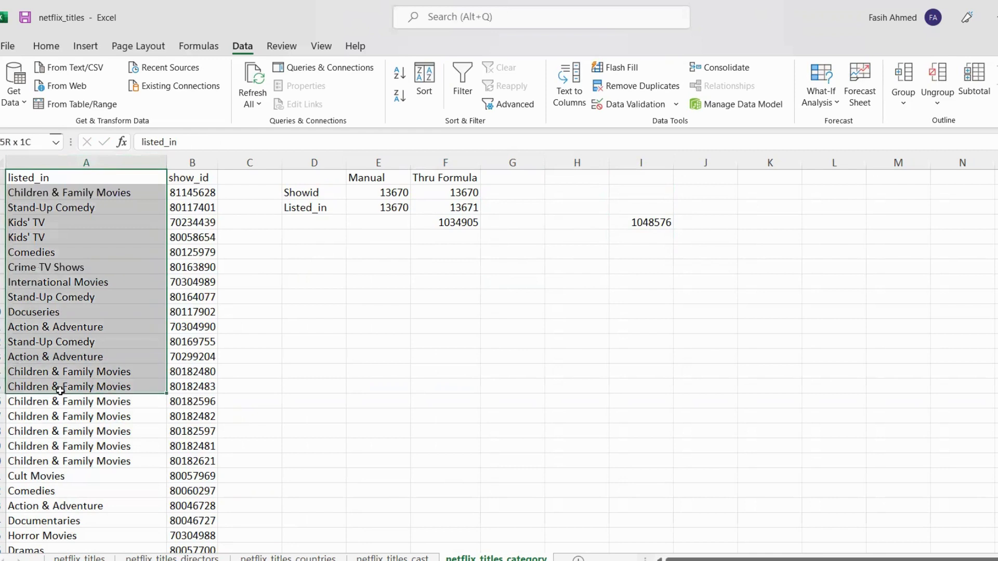
{"action": "left_click", "coordinate": [450, 222]}
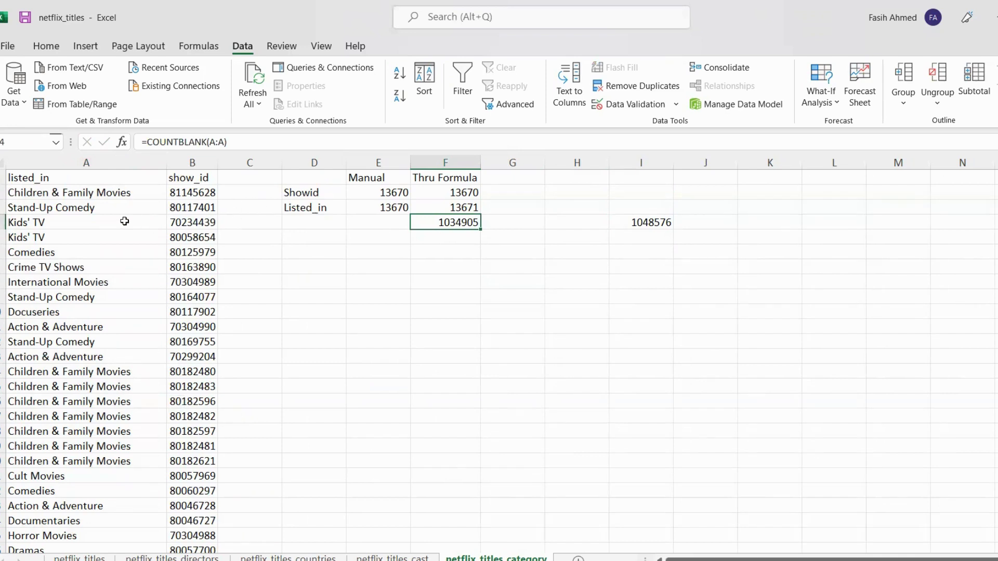
{"action": "left_click_drag", "start_coordinate": [135, 179], "coordinate": [134, 328]}
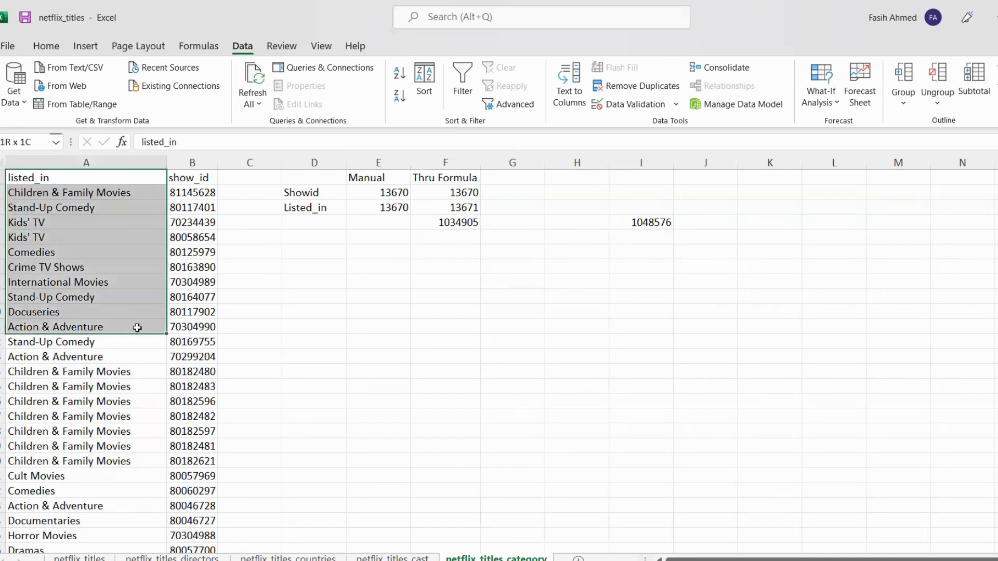
{"action": "left_click", "coordinate": [460, 220]}
{"action": "left_click", "coordinate": [625, 228]}
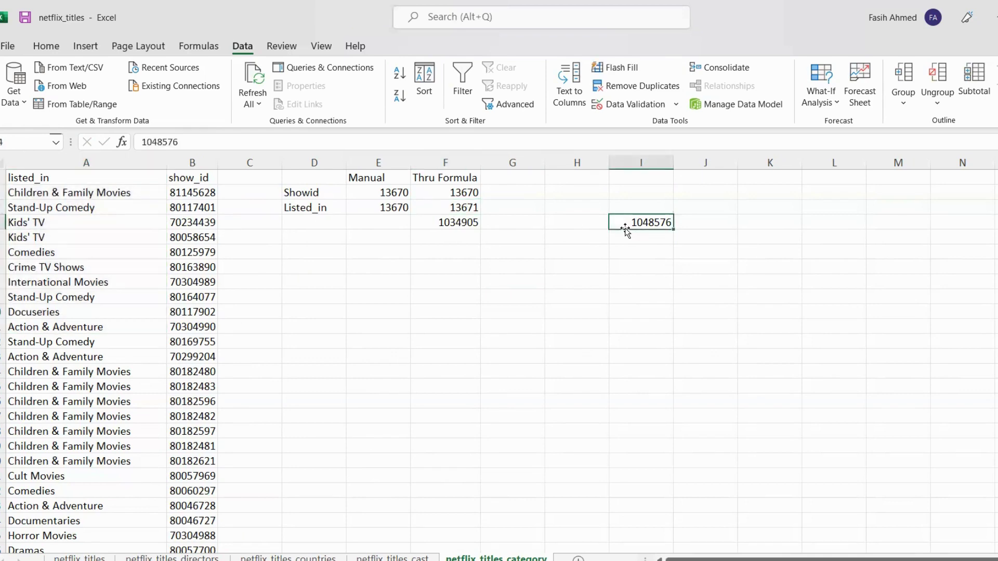
- Enter the listed_in COUNTA result, 13671, in I5 under the total row count
{"action": "left_click", "coordinate": [653, 241]}
{"action": "type", "text": "13671"}
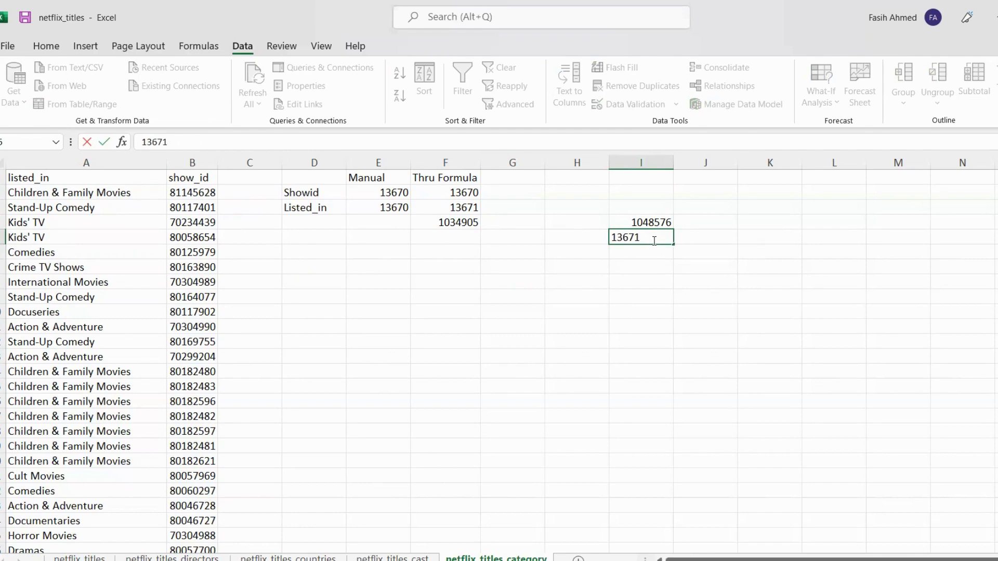
{"action": "key", "text": "Return"}
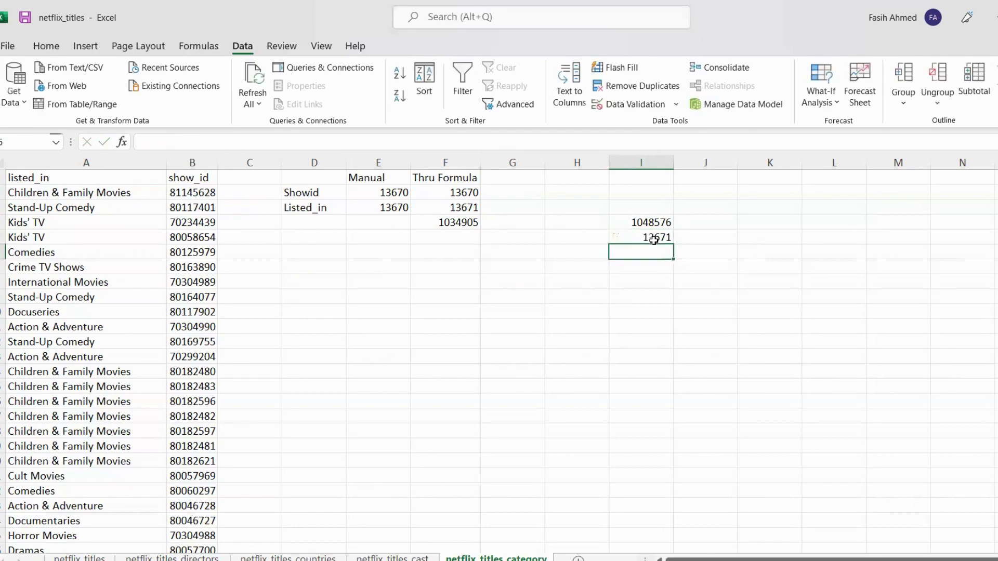
- Enter the formula =I4-I5 in I6 and compare it with the COUNTBLANK formula in F4
{"action": "type", "text": "="}
{"action": "key", "text": "Up"}
{"action": "key", "text": "Up"}
{"action": "type", "text": "-"}
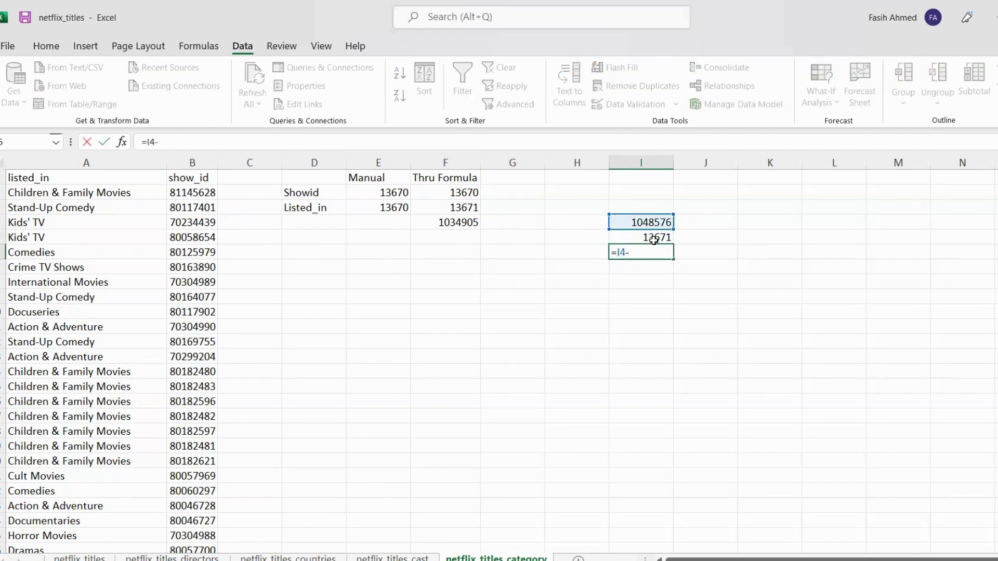
{"action": "key", "text": "Up"}
{"action": "key", "text": "Return"}
{"action": "key", "text": "Up"}
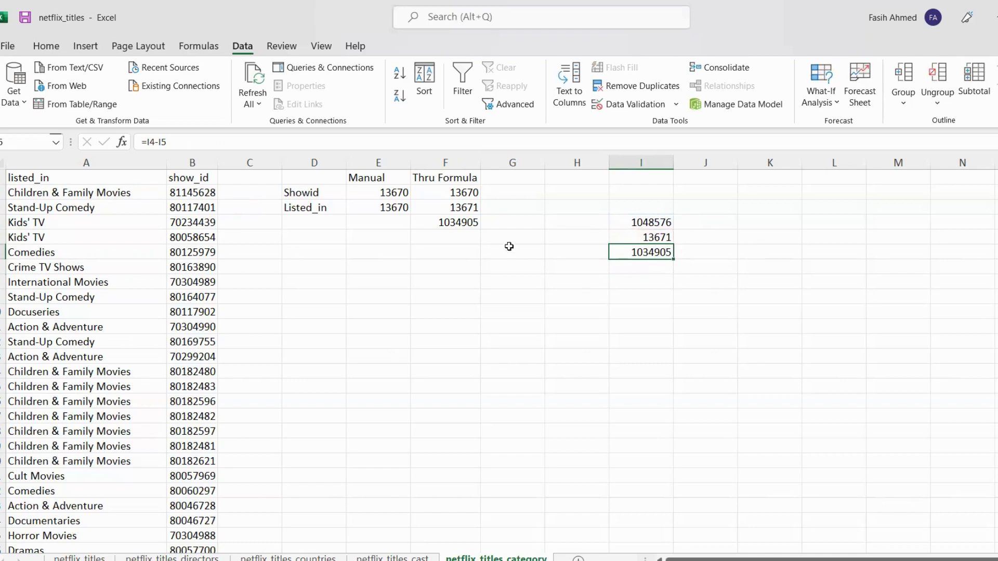
{"action": "left_click", "coordinate": [462, 223]}
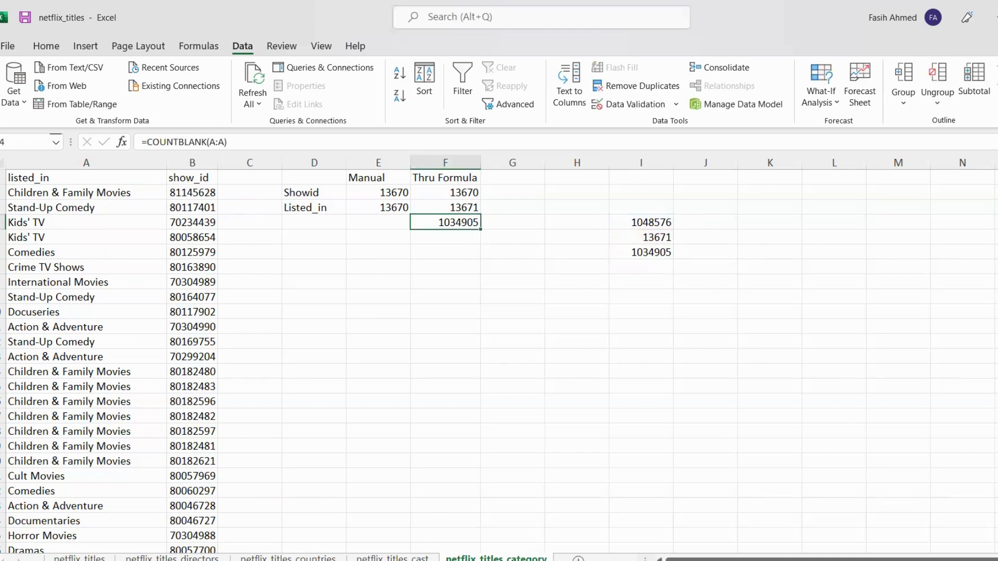
- Select the blank listed_in cells from A13672 through the sheet's last row to inspect them, and return to A1
{"action": "left_click", "coordinate": [123, 353]}
{"action": "key", "text": "ctrl+Down"}
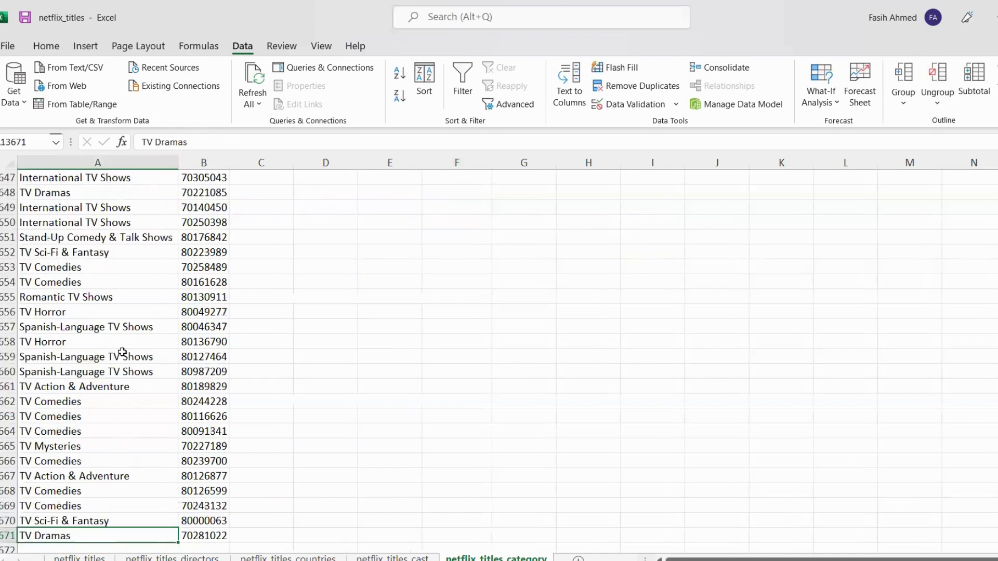
{"action": "key", "text": "Down"}
{"action": "key", "text": "Down"}
{"action": "key", "text": "Up"}
{"action": "key", "text": "shift+Down"}
{"action": "key", "text": "shift+Down"}
{"action": "key", "text": "shift+Down"}
{"action": "key", "text": "shift+Down"}
{"action": "key", "text": "shift+Down"}
{"action": "key", "text": "shift+Down"}
{"action": "key", "text": "shift+Down"}
{"action": "key", "text": "shift+Down"}
{"action": "key", "text": "shift+Down"}
{"action": "key", "text": "shift+Down"}
{"action": "key", "text": "shift+Down"}
{"action": "key", "text": "shift+Down"}
{"action": "key", "text": "shift+Down"}
{"action": "key", "text": "shift+Down"}
{"action": "key", "text": "shift+Down"}
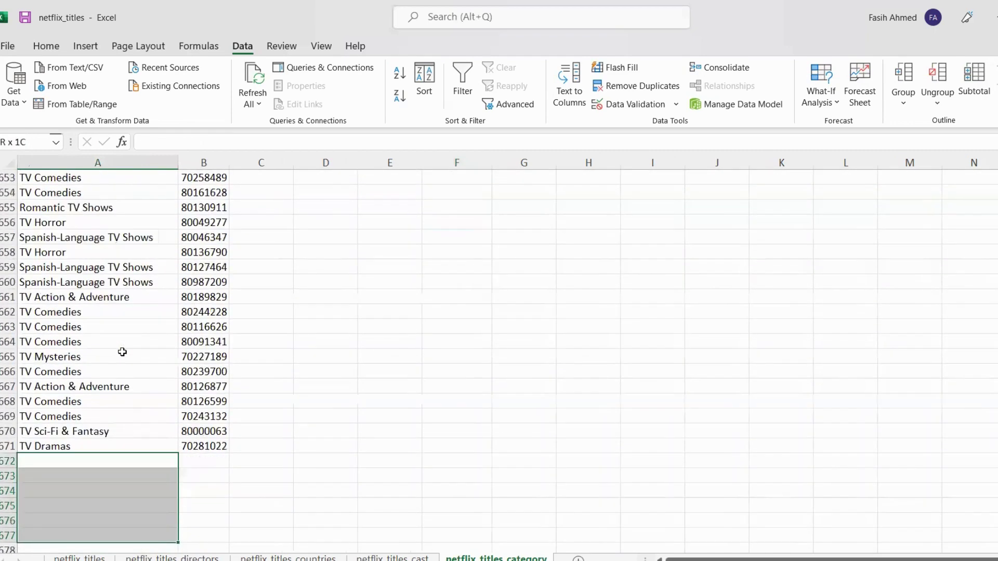
{"action": "key", "text": "ctrl+shift+Down"}
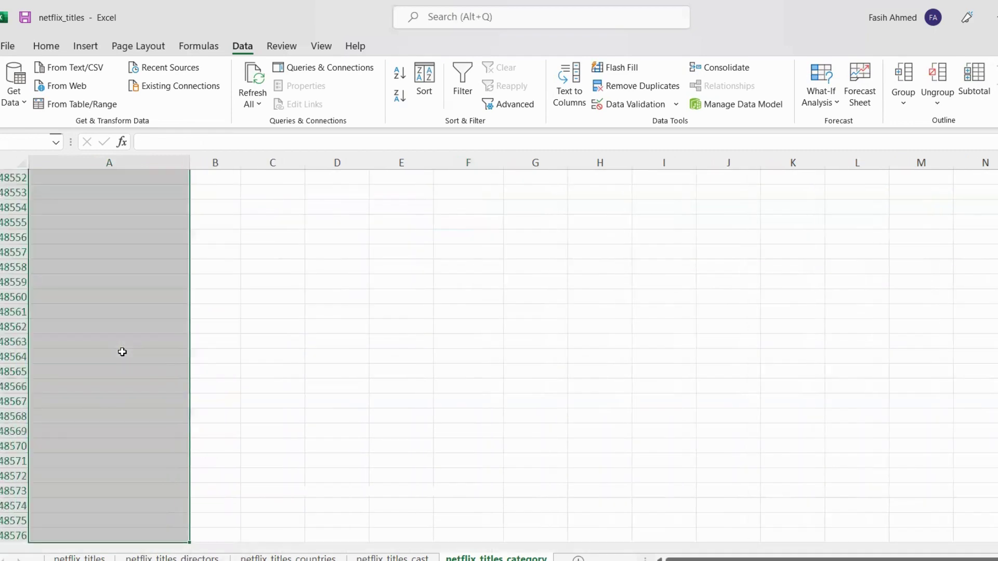
{"action": "key", "text": "ctrl+Up"}
{"action": "key", "text": "ctrl+Up"}
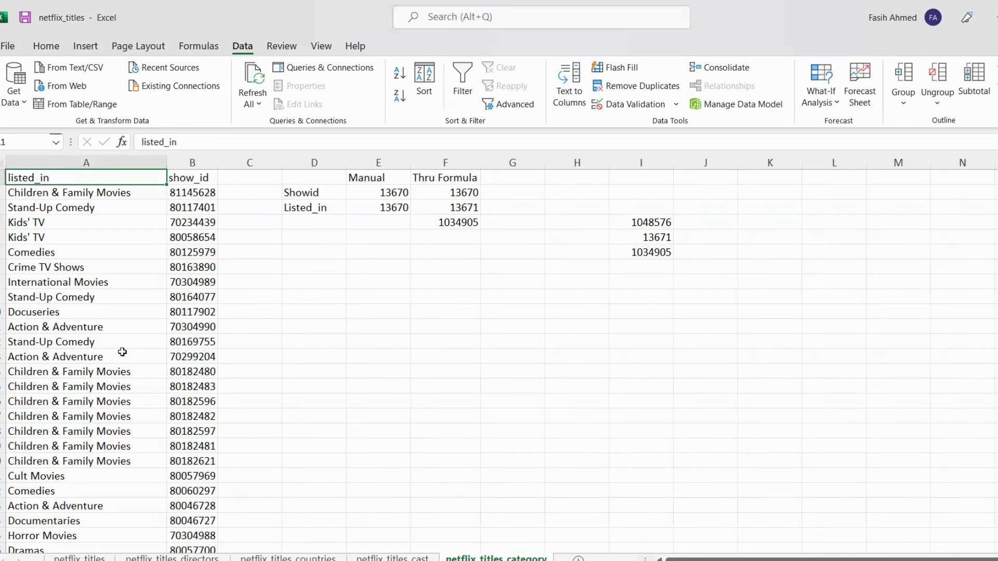
- Clear the Kids' TV entry from A4 to test the COUNTA and COUNTBLANK formulas
{"action": "key", "text": "Down"}
{"action": "key", "text": "Down"}
{"action": "key", "text": "Down"}
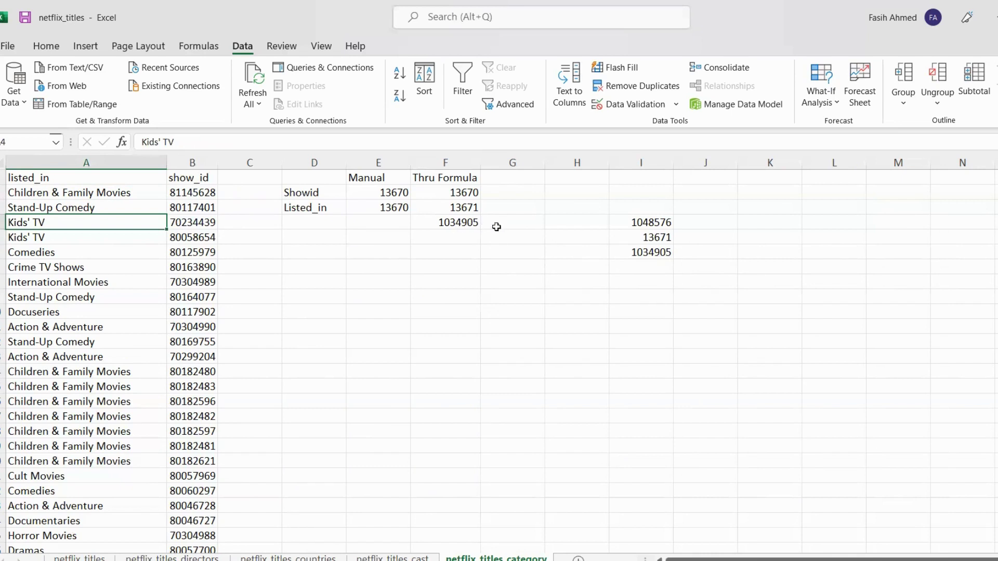
{"action": "key", "text": "Delete"}
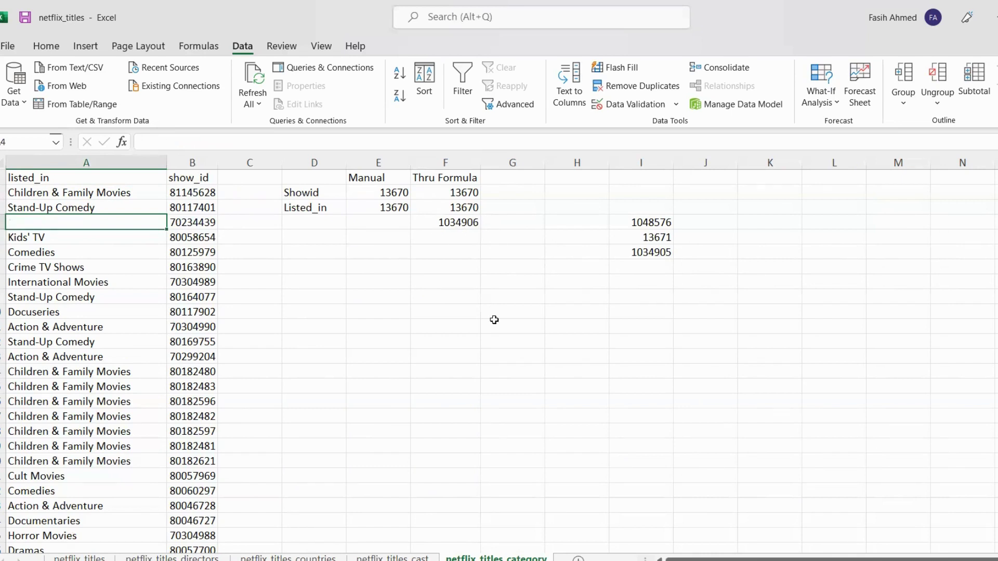
- Review the I6 subtraction and the COUNTA cell F3, and set I5 to 13670
{"action": "left_click", "coordinate": [649, 252]}
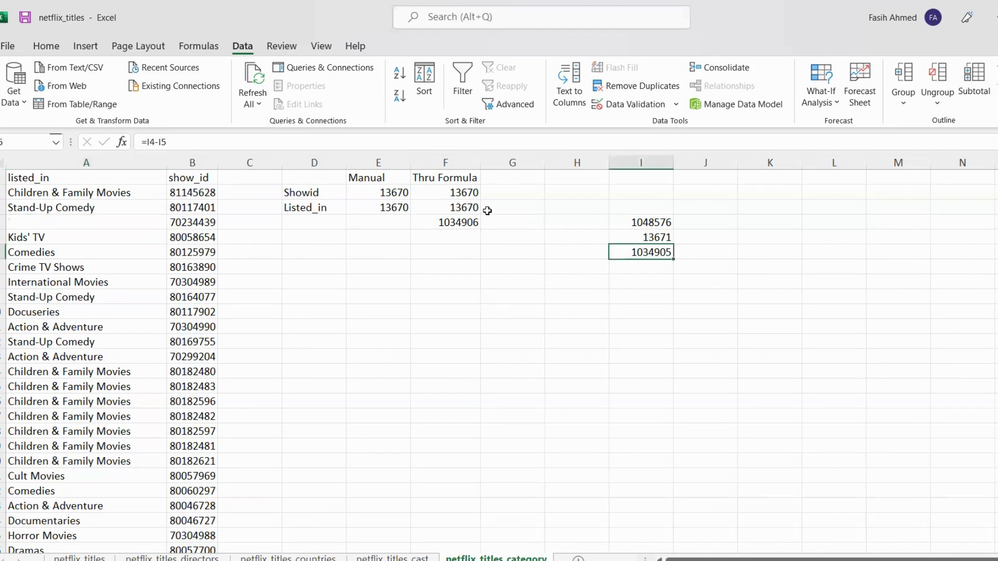
{"action": "left_click", "coordinate": [454, 207]}
{"action": "left_click", "coordinate": [656, 241]}
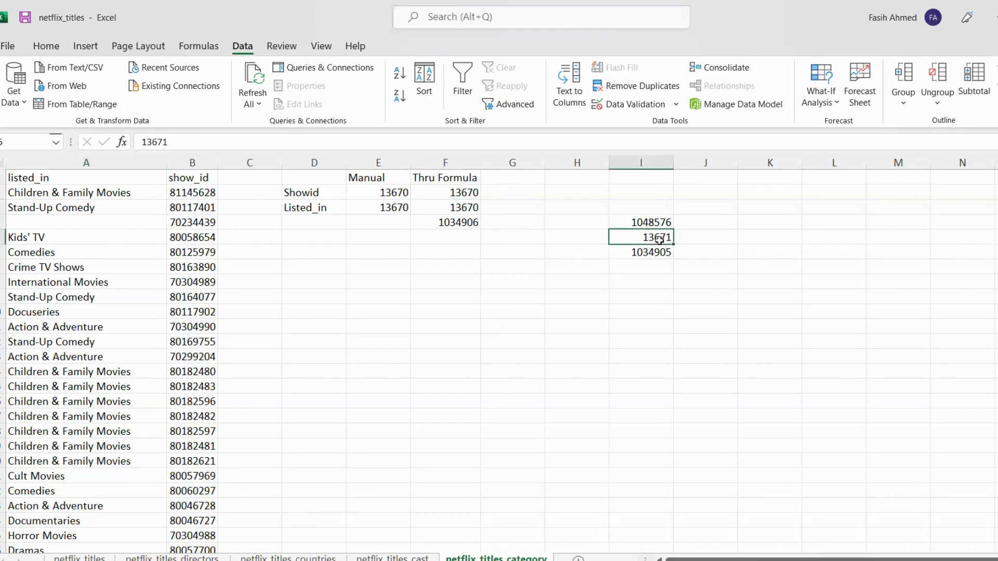
{"action": "type", "text": "13670"}
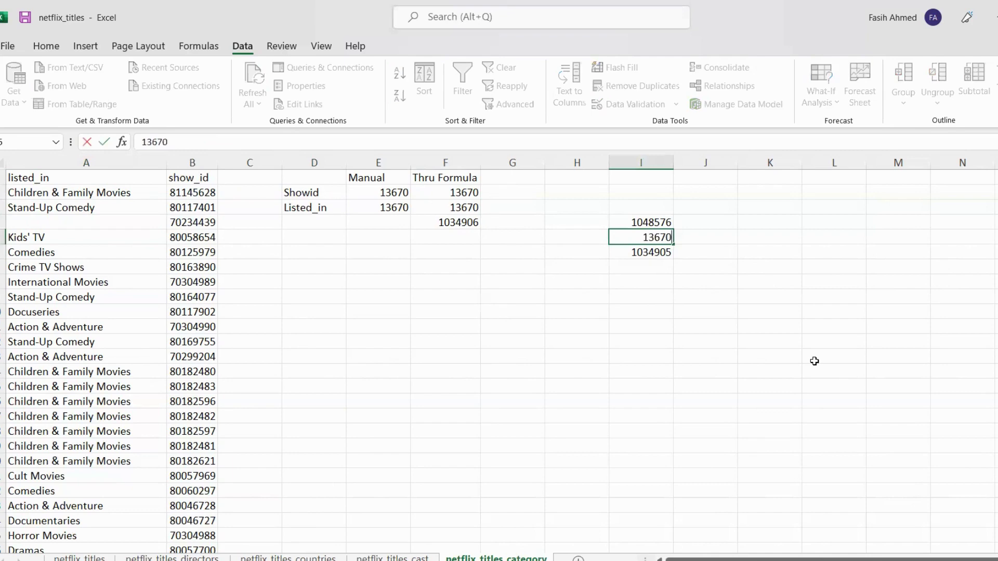
{"action": "key", "text": "Return"}
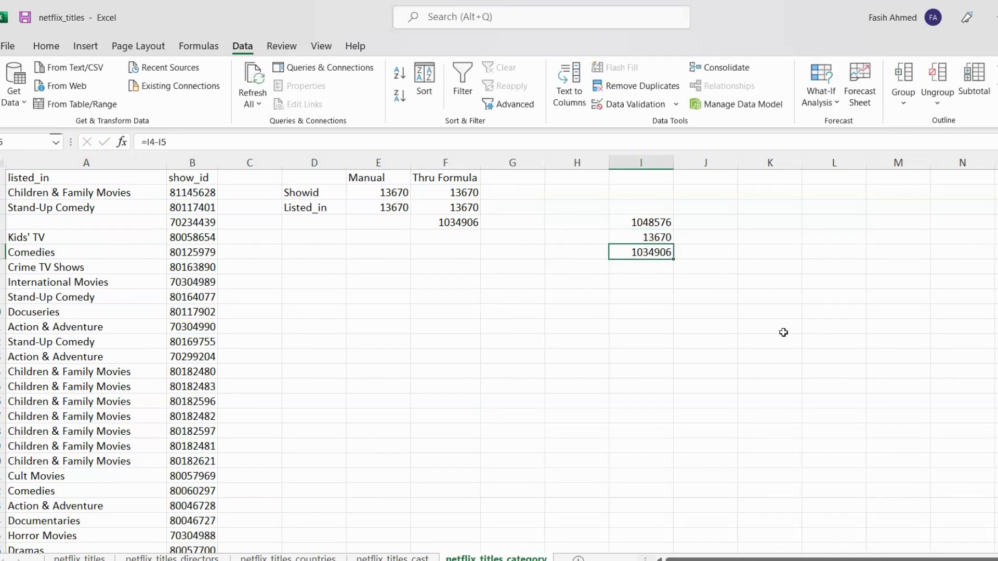
- Start a COUNTIF formula in F8, checking the descriptions of the COUNTIFS and COUNTIF functions
{"action": "left_click", "coordinate": [460, 279]}
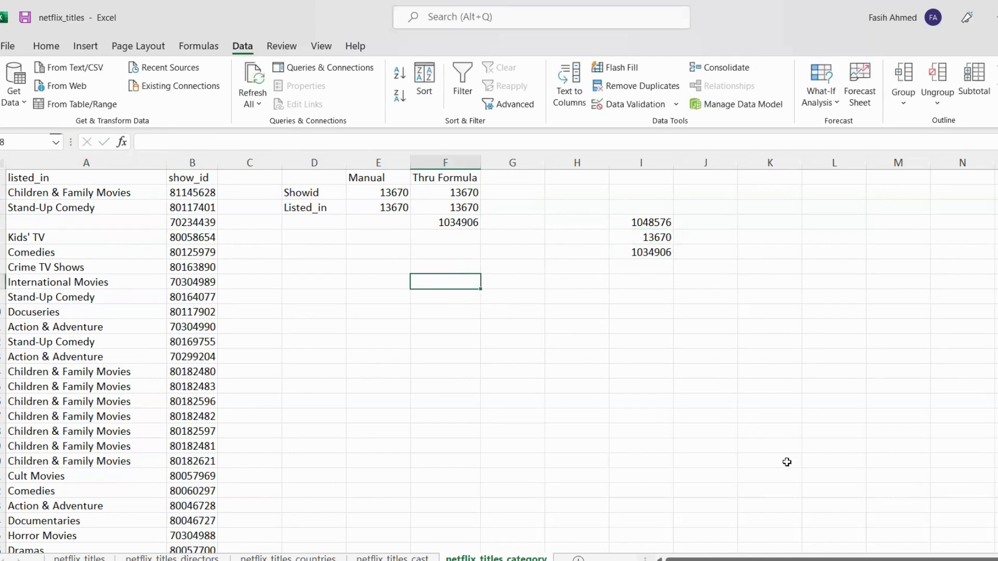
{"action": "type", "text": "="}
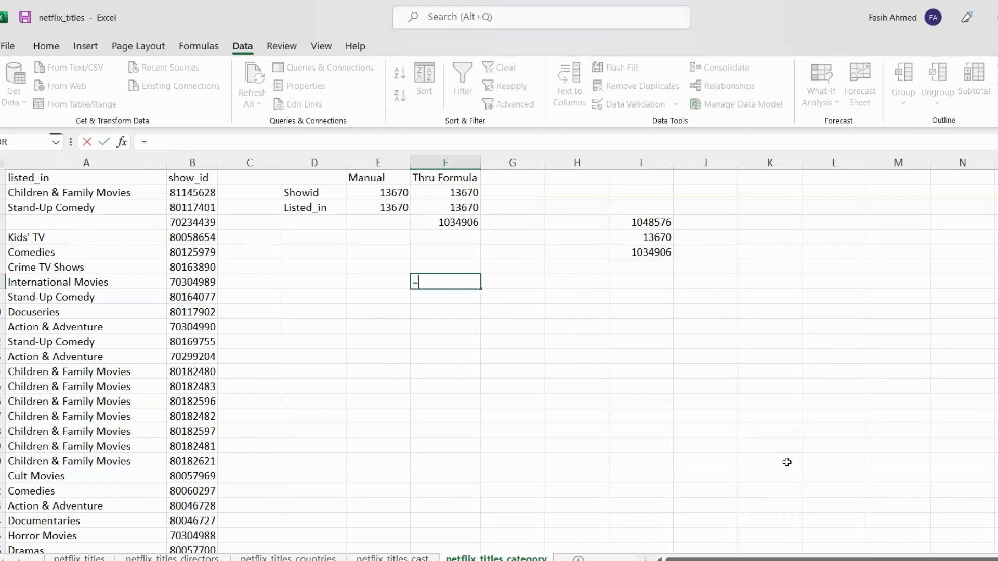
{"action": "type", "text": "counti"}
{"action": "key", "text": "BackSpace"}
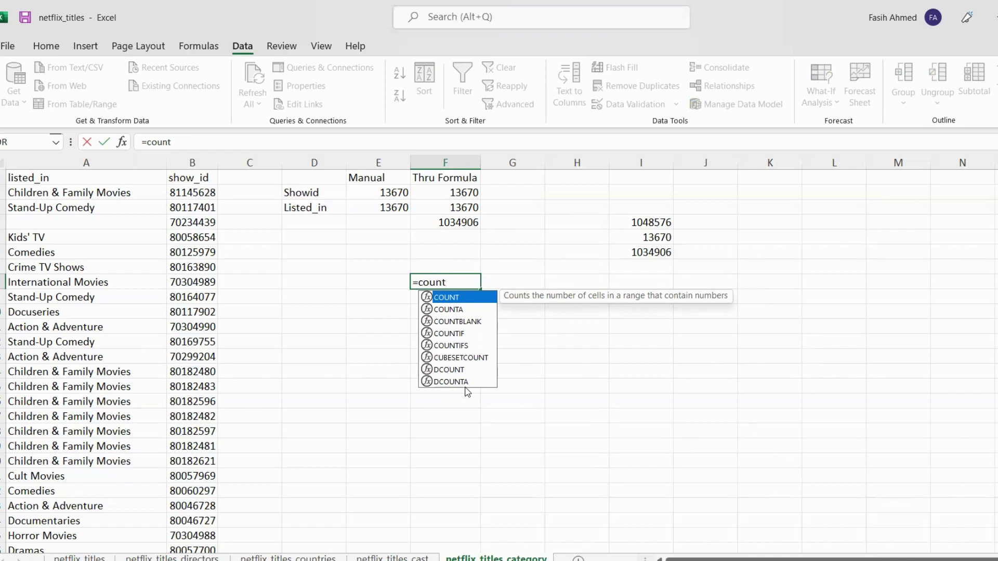
{"action": "key", "text": "Down"}
{"action": "key", "text": "Down"}
{"action": "key", "text": "Down"}
{"action": "key", "text": "Down"}
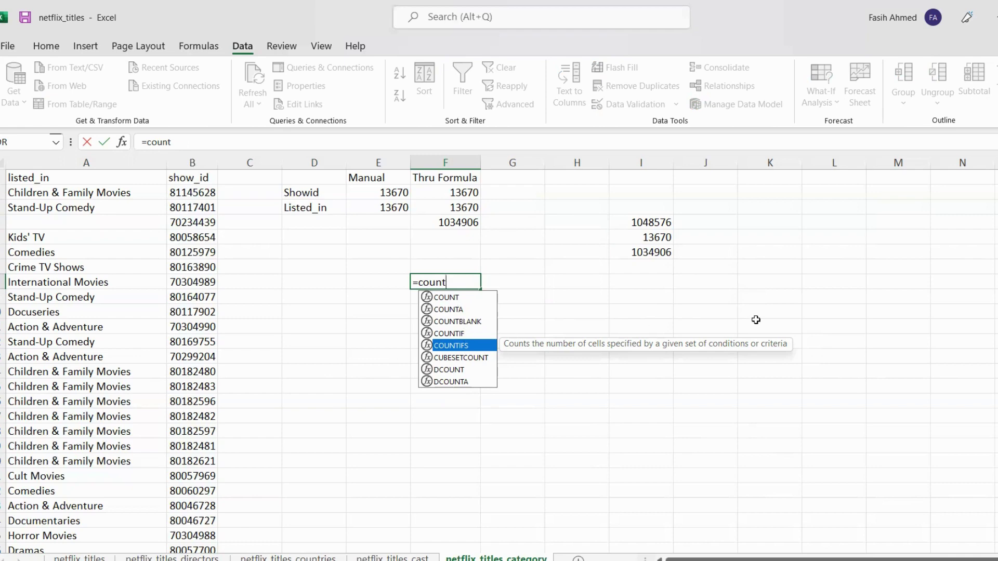
{"action": "key", "text": "Up"}
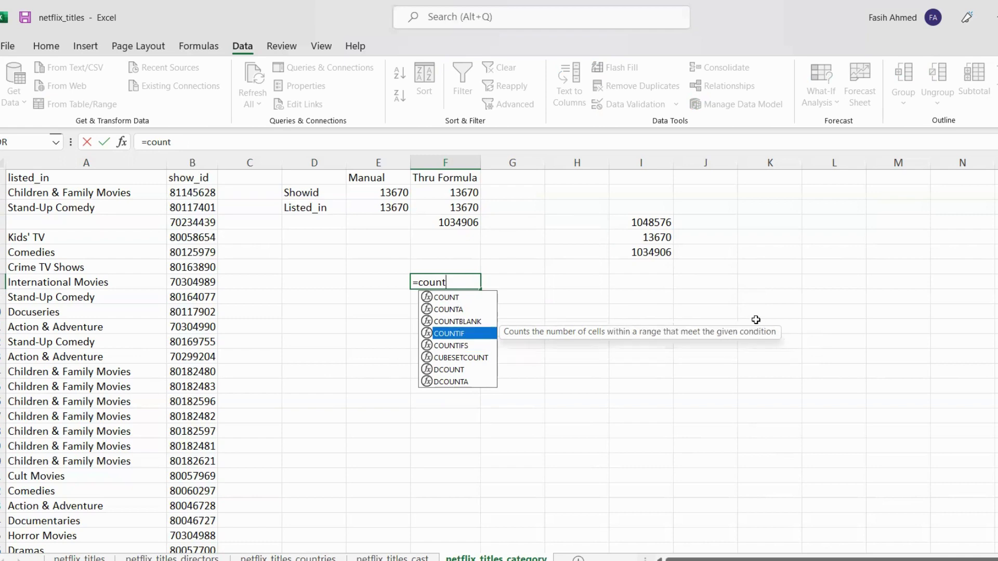
{"action": "key", "text": "Tab"}
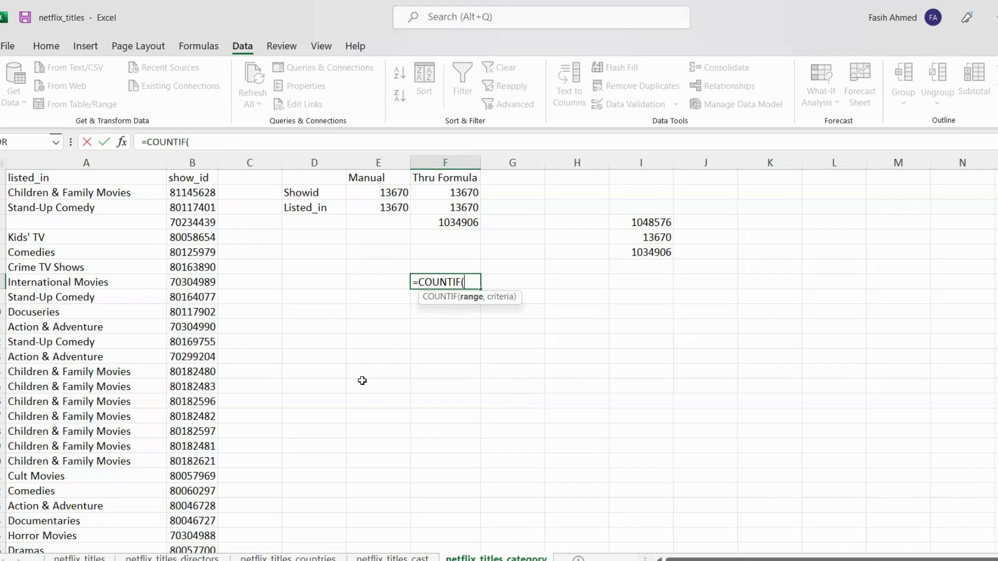
{"action": "key", "text": "BackSpace"}
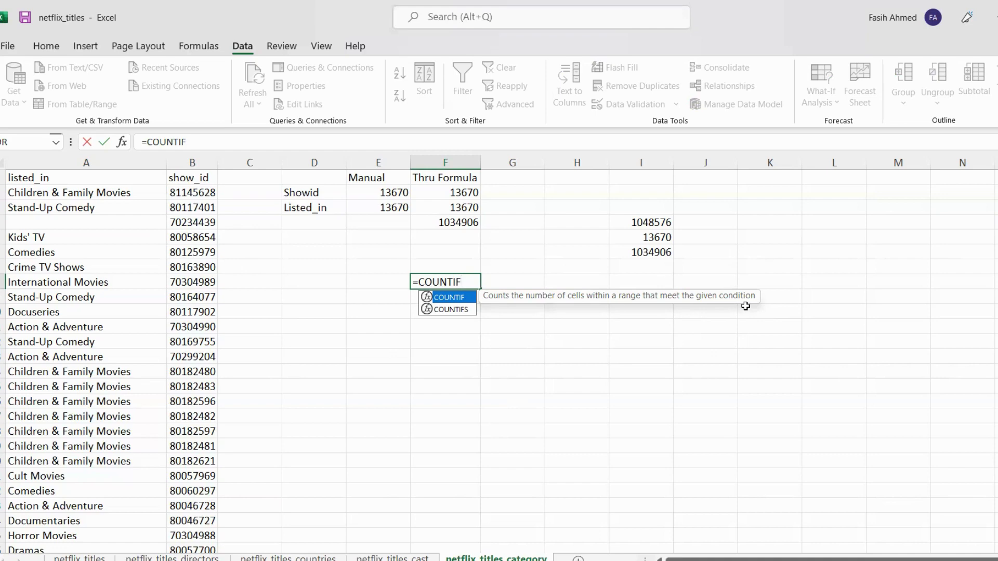
{"action": "type", "text": "("}
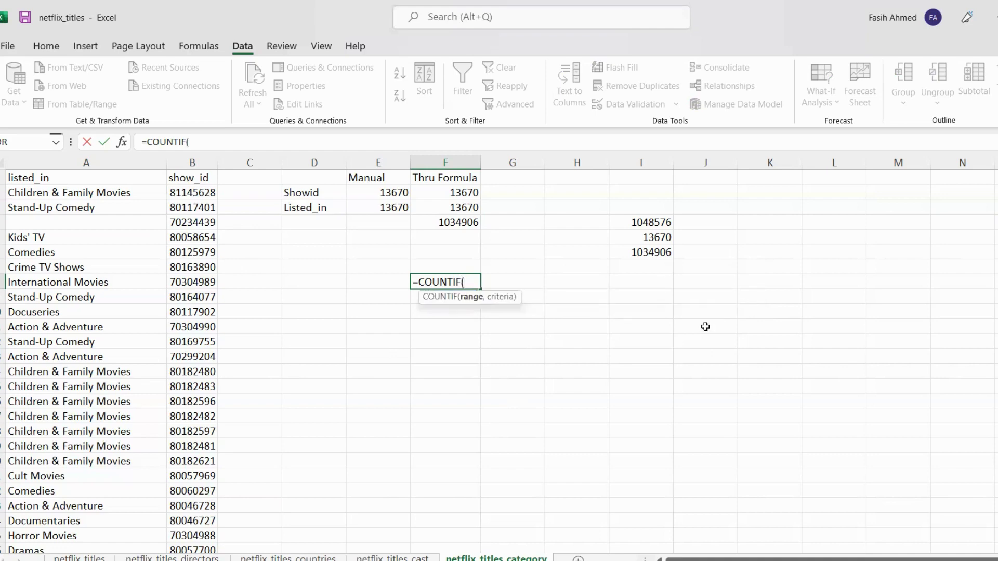
- Complete the F8 COUNTIF formula with range A:A and a person's first name in quotes as the criterion
{"action": "left_click", "coordinate": [89, 165]}
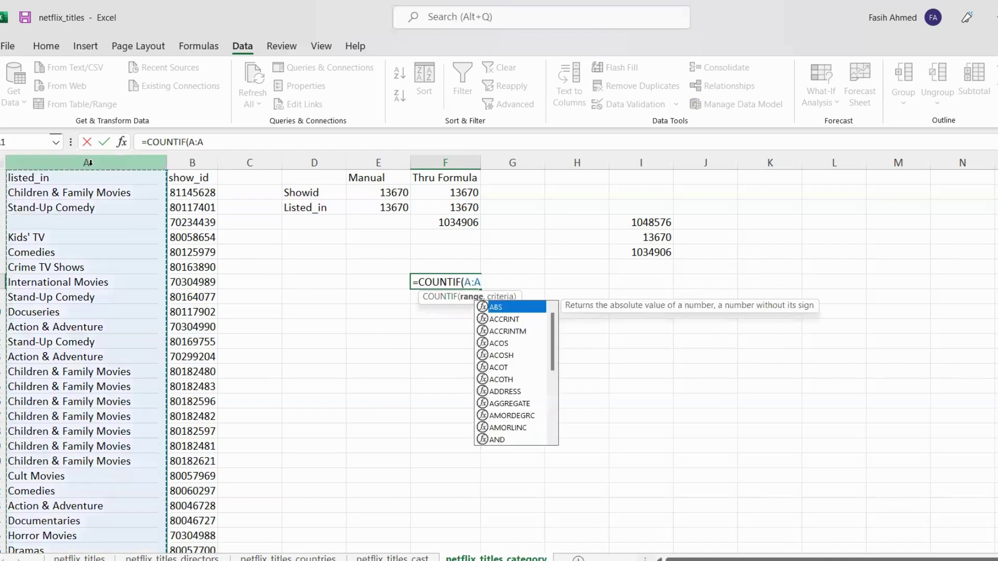
{"action": "type", "text": ","}
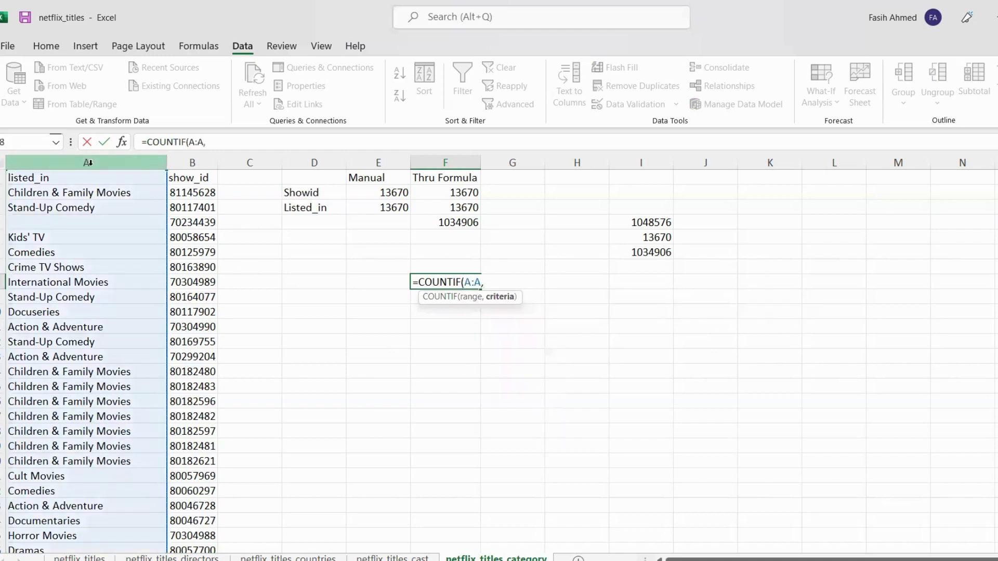
{"action": "key", "text": "BackSpace"}
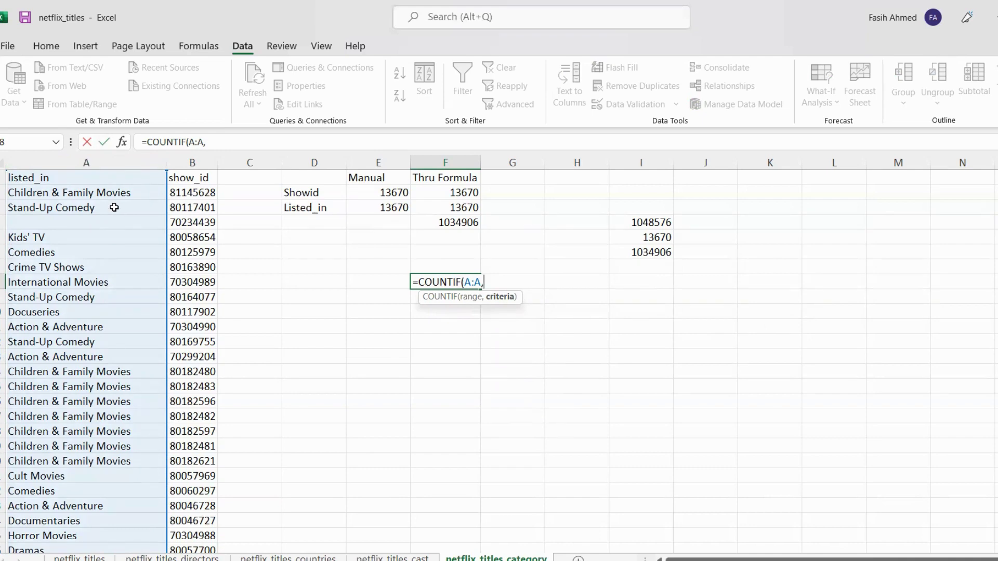
{"action": "type", "text": "\"Fasih\")"}
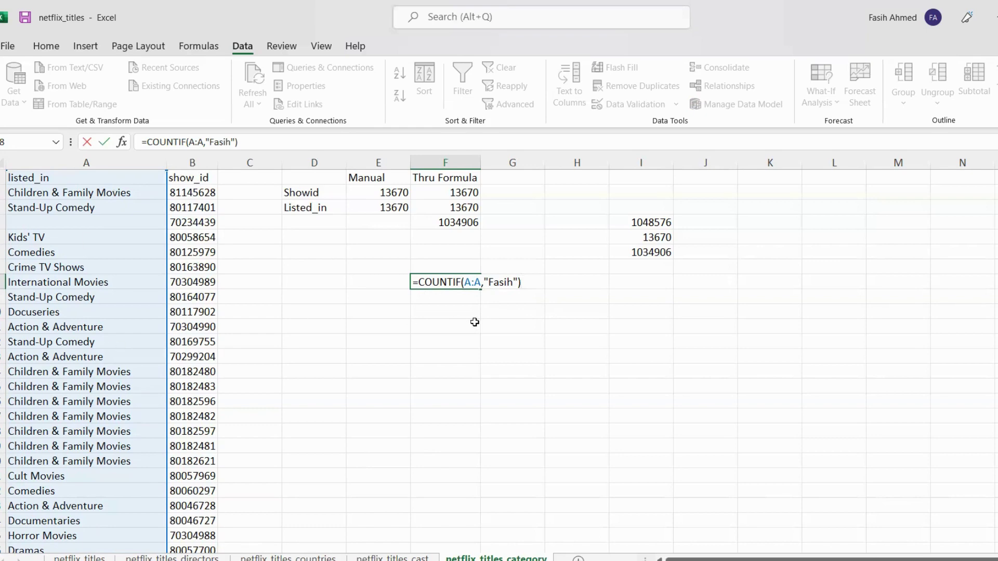
{"action": "key", "text": "Return"}
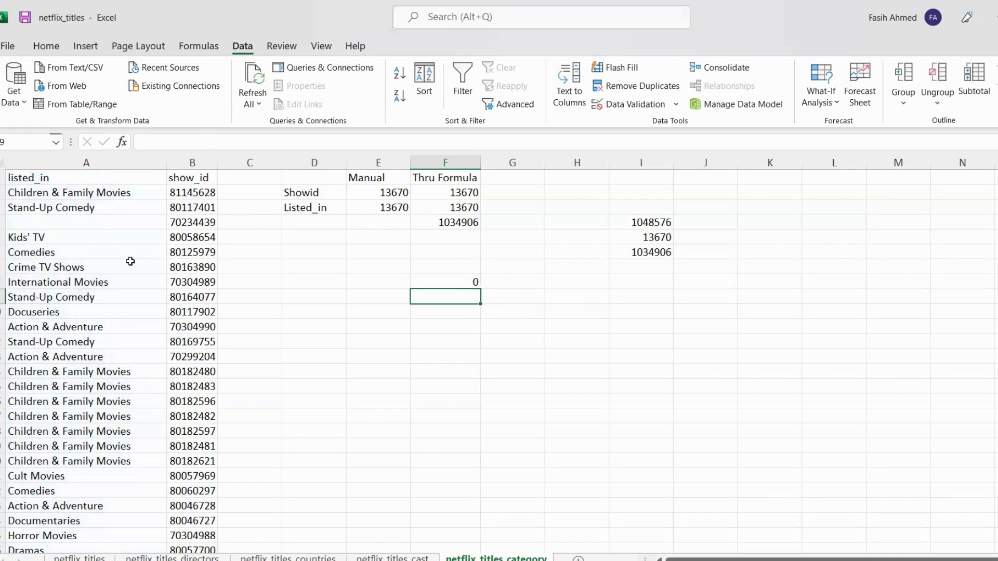
- Replace the criterion in the F8 COUNTIF formula with the Kids' TV text copied from A5
{"action": "left_click", "coordinate": [64, 243]}
{"action": "left_click_drag", "start_coordinate": [226, 140], "coordinate": [98, 141]}
{"action": "key", "text": "ctrl+c"}
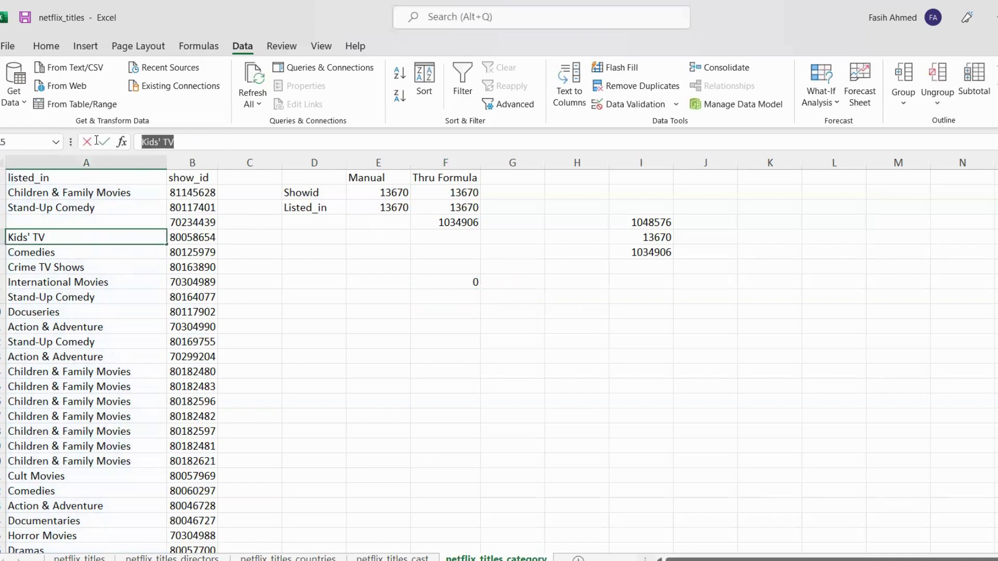
{"action": "left_click", "coordinate": [503, 349]}
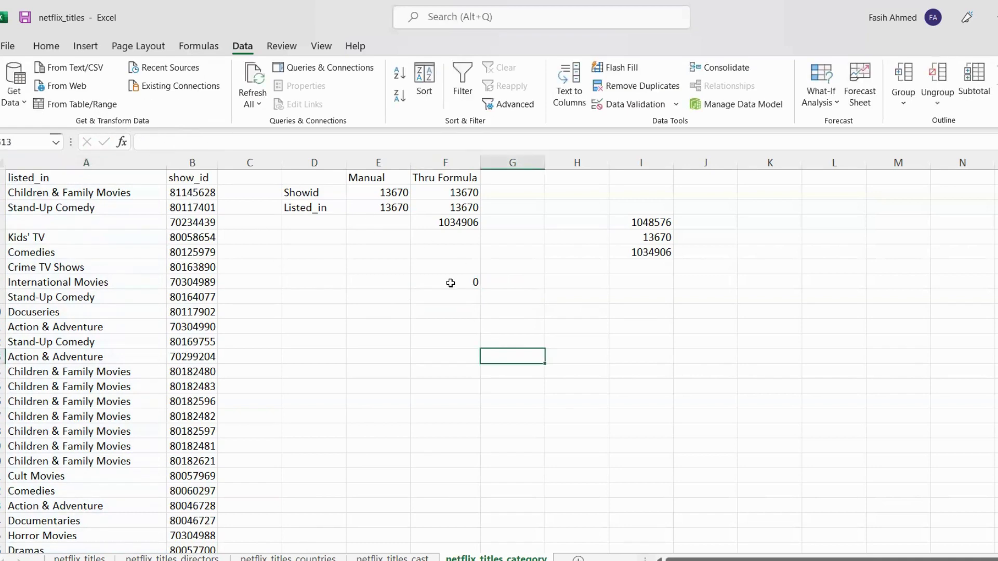
{"action": "left_click", "coordinate": [450, 281]}
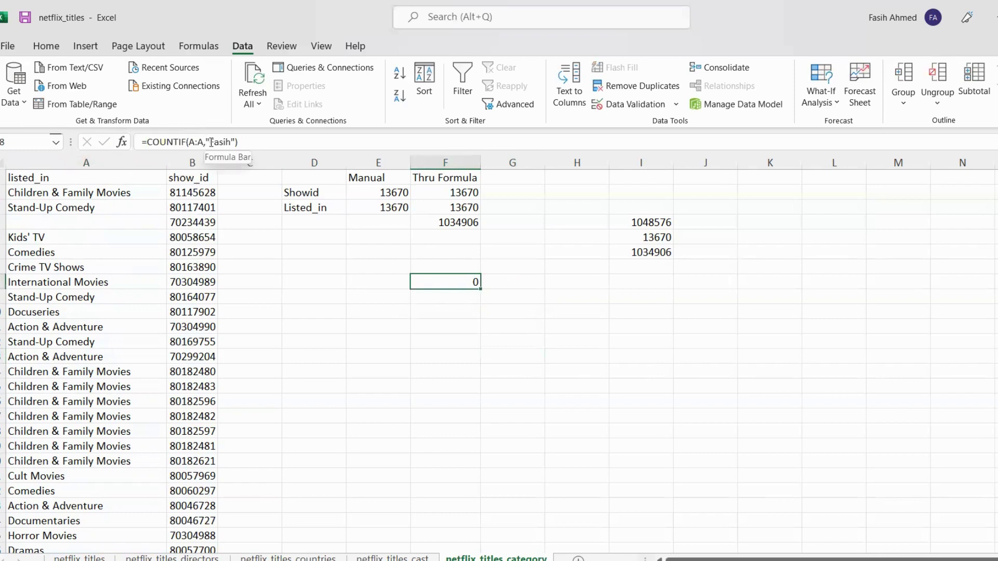
{"action": "left_click_drag", "start_coordinate": [209, 141], "coordinate": [234, 142]}
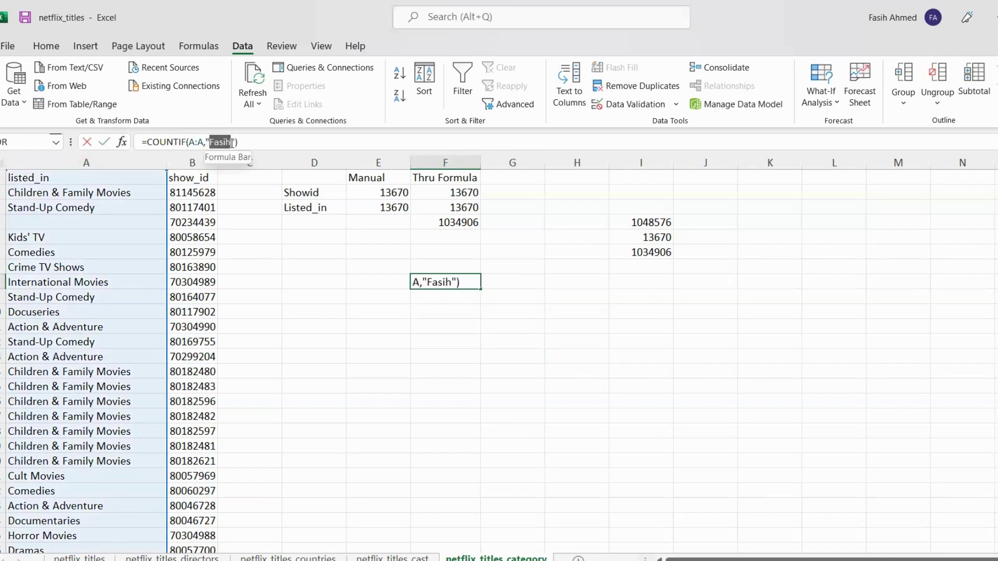
{"action": "key", "text": "ctrl+v"}
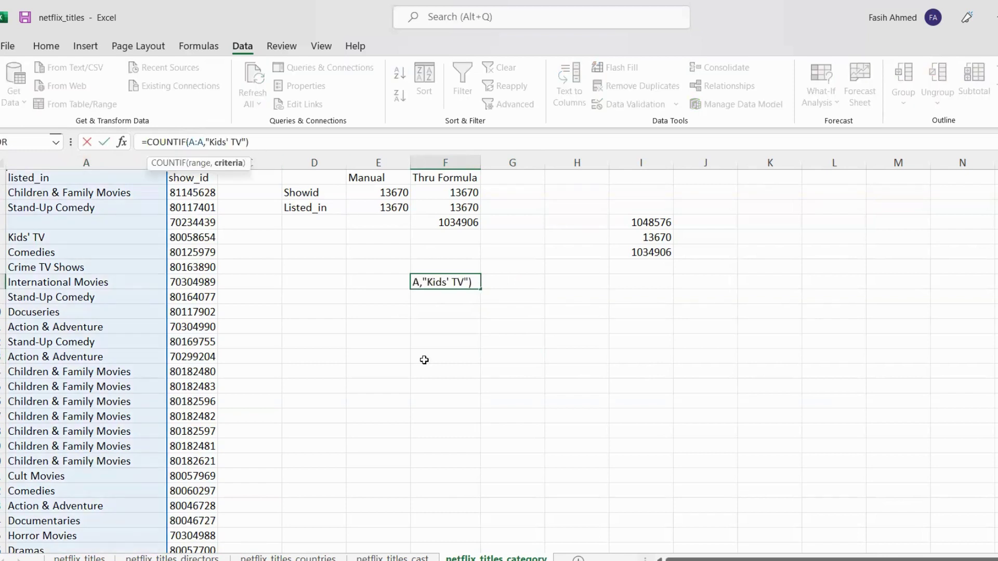
{"action": "key", "text": "Return"}
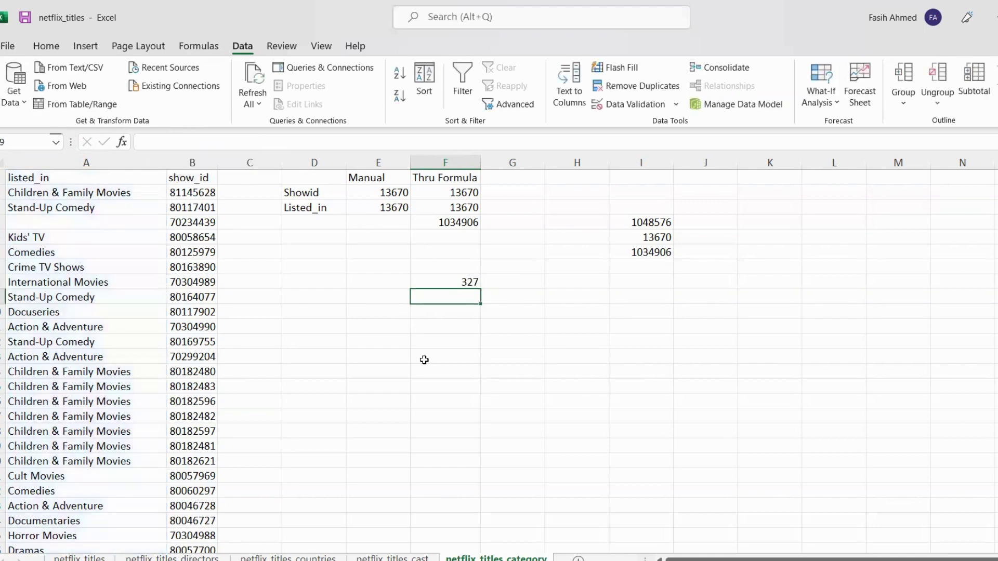
{"action": "key", "text": "Up"}
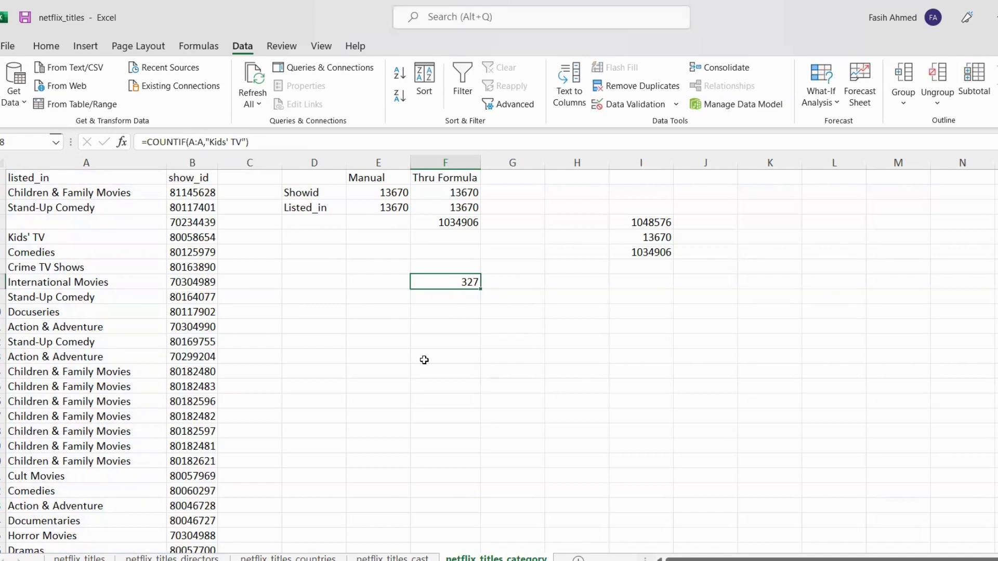
- Review the Kids' TV entry in A5, the COUNTIF formula in F8 and the listed_in column it covers
{"action": "left_click", "coordinate": [55, 239]}
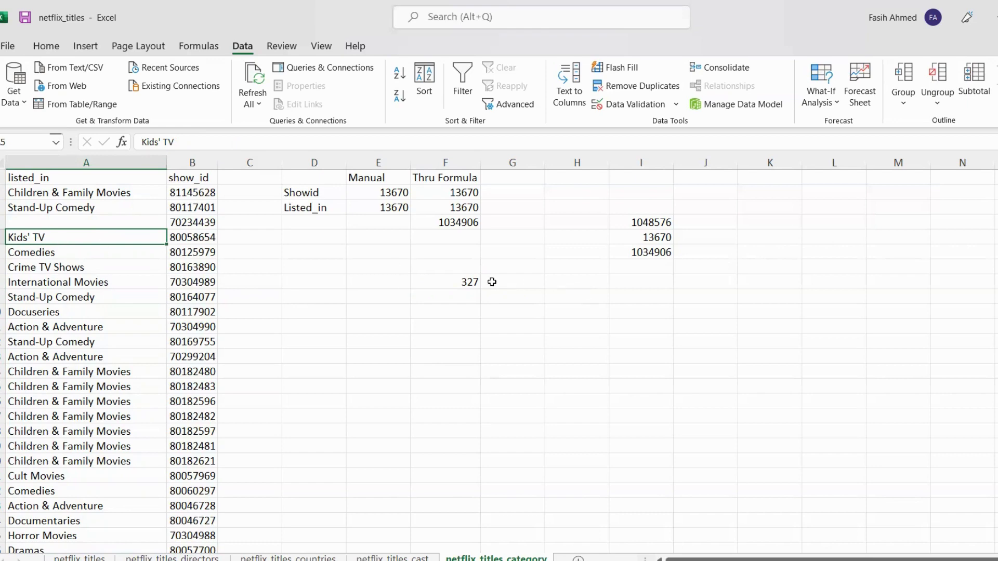
{"action": "left_click", "coordinate": [456, 281]}
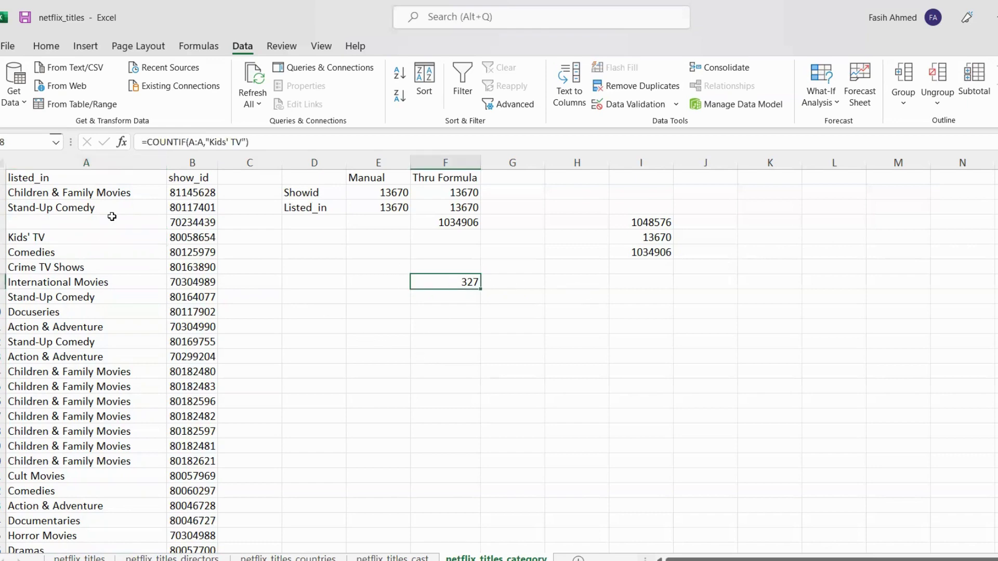
{"action": "left_click", "coordinate": [59, 162]}
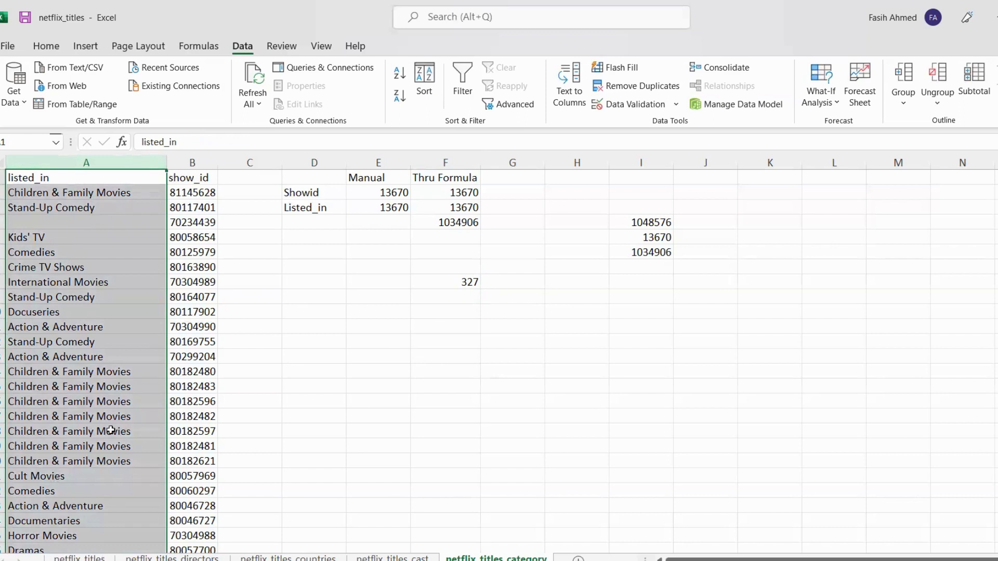
- Copy the Kids' TV entry from A5 into the blank cell A4 to test the COUNTIF formula
{"action": "left_click", "coordinate": [74, 221]}
{"action": "left_click", "coordinate": [61, 241]}
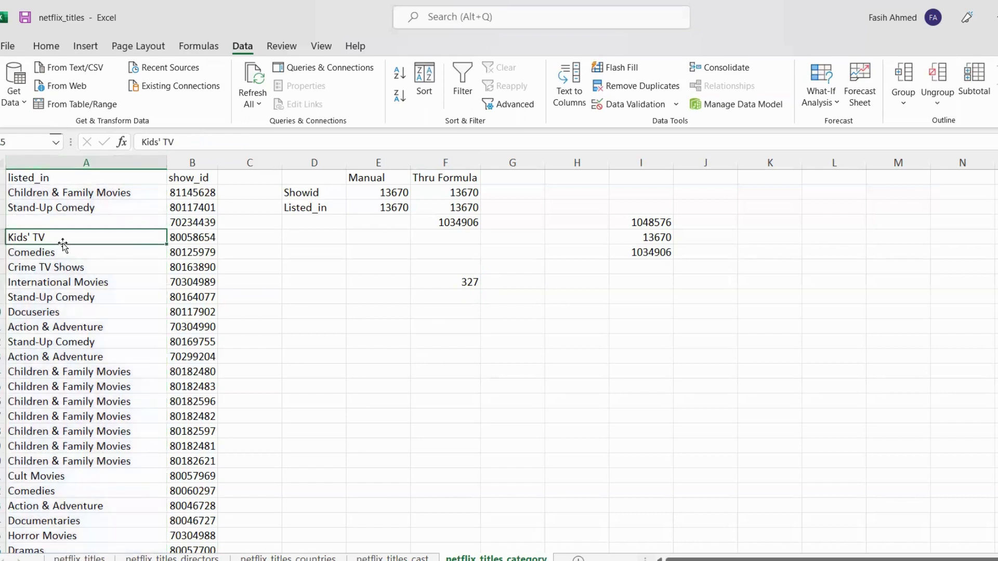
{"action": "key", "text": "ctrl+c"}
{"action": "left_click", "coordinate": [64, 224]}
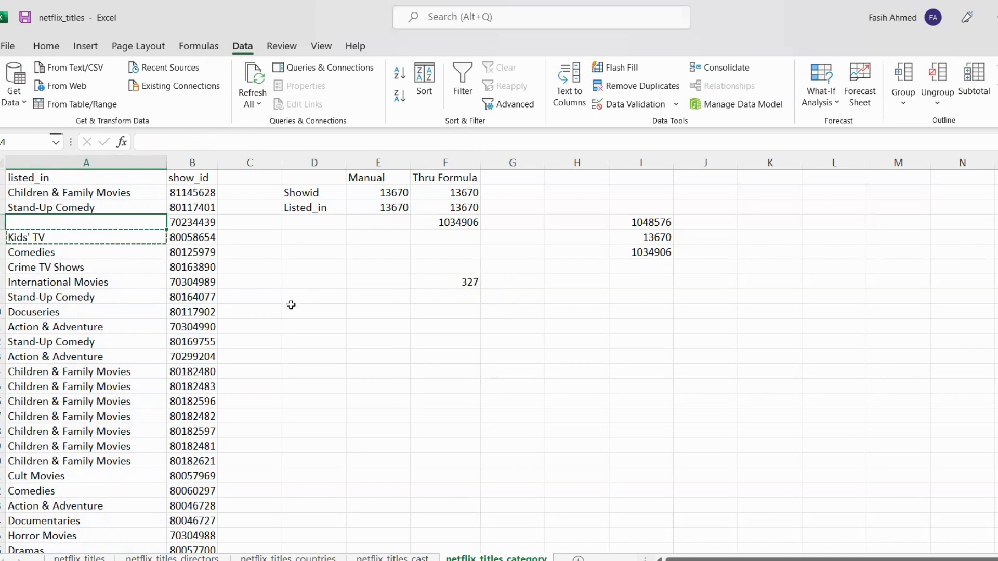
{"action": "key", "text": "ctrl+v"}
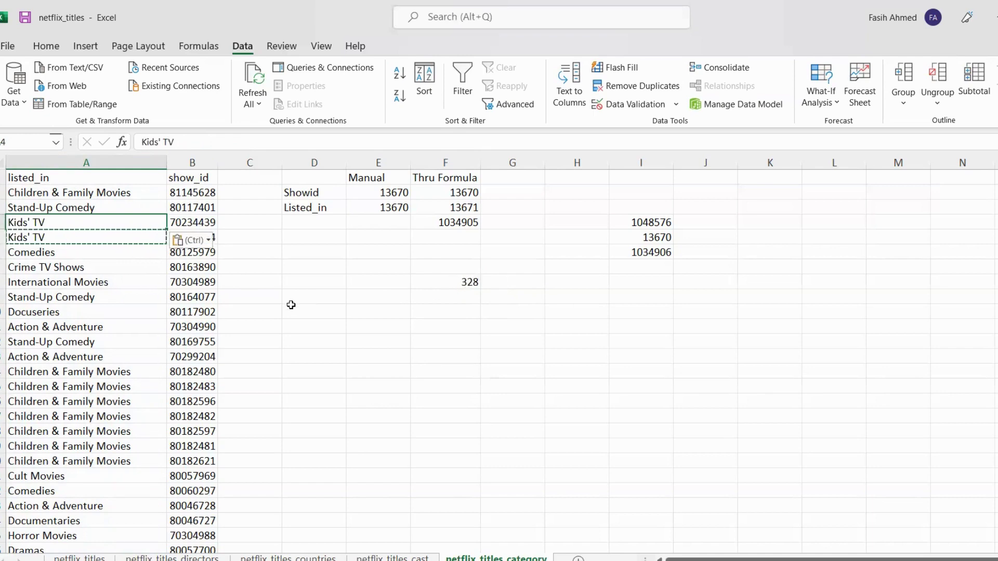
{"action": "key", "text": "Escape"}
- Inspect the Kids' TV criterion inside the F8 COUNTIF formula without changing it
{"action": "left_click", "coordinate": [470, 283]}
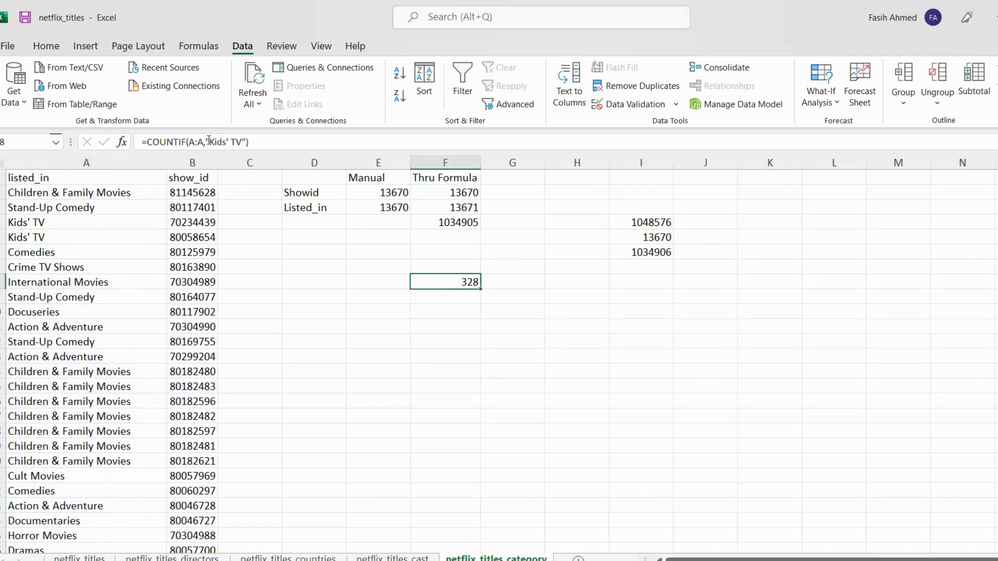
{"action": "left_click_drag", "start_coordinate": [209, 140], "coordinate": [241, 137]}
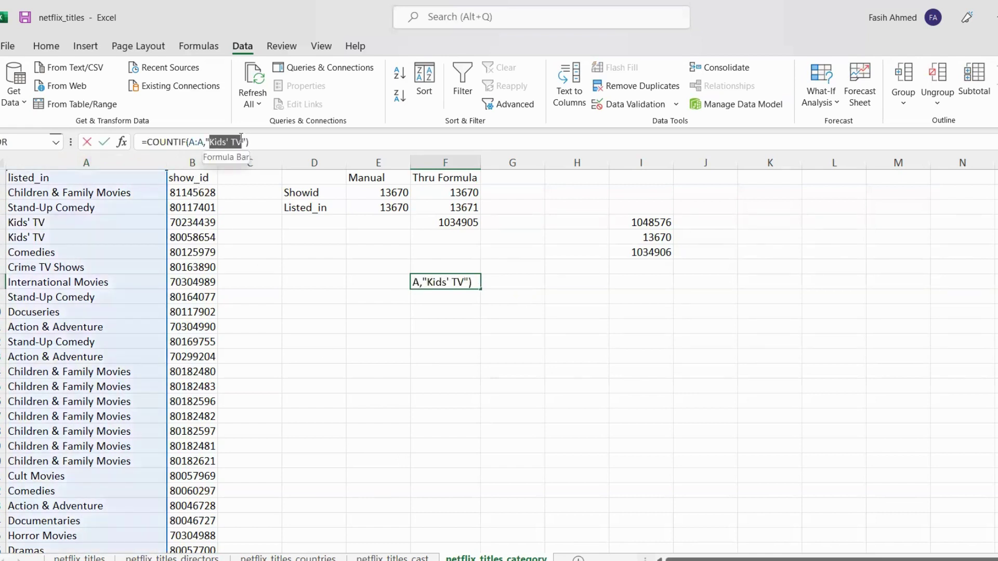
{"action": "key", "text": "Escape"}
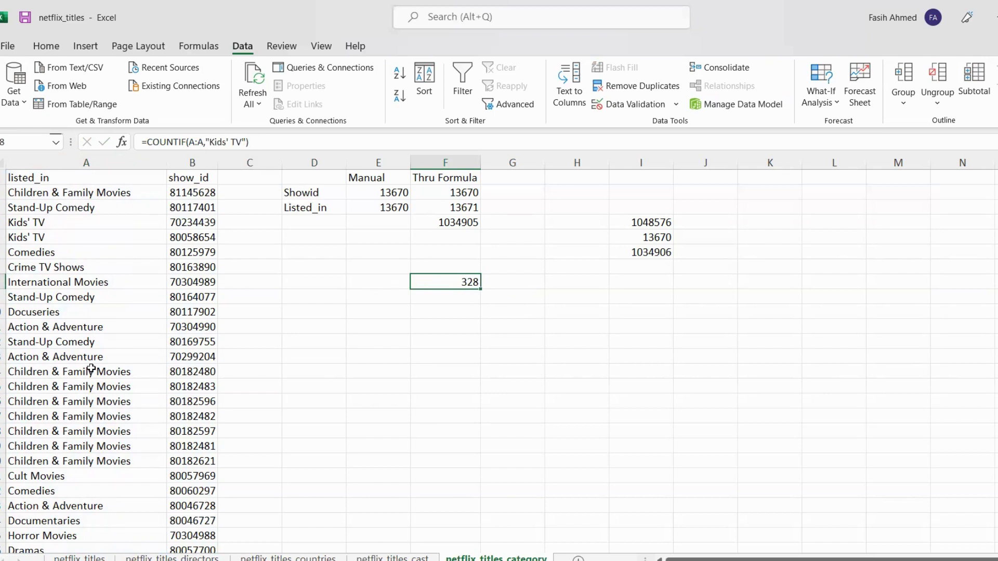
- Copy the three categories in A12:A14 to E13:E15 and fit column E's width to its contents
{"action": "left_click_drag", "start_coordinate": [82, 343], "coordinate": [88, 375]}
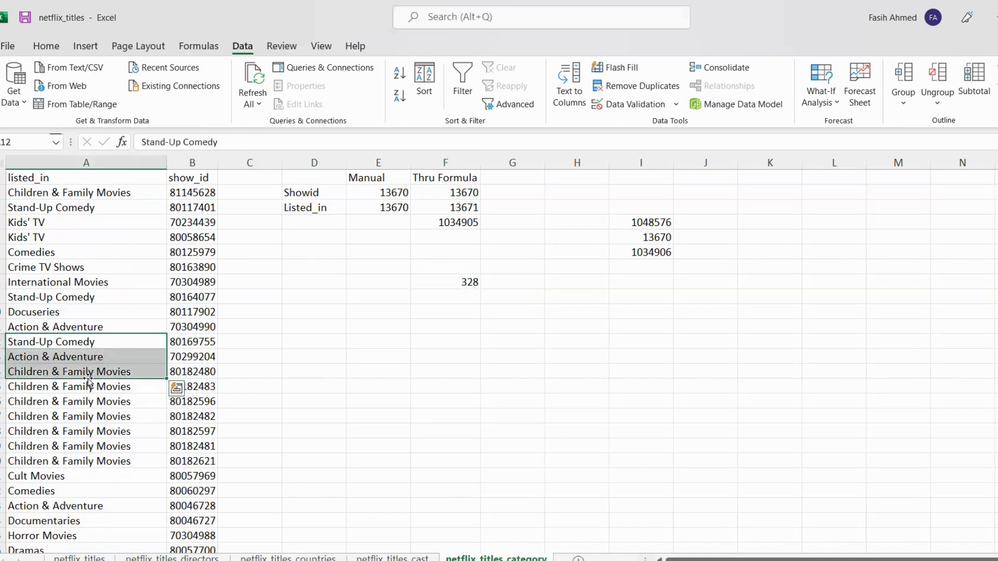
{"action": "key", "text": "ctrl+c"}
{"action": "left_click", "coordinate": [378, 350]}
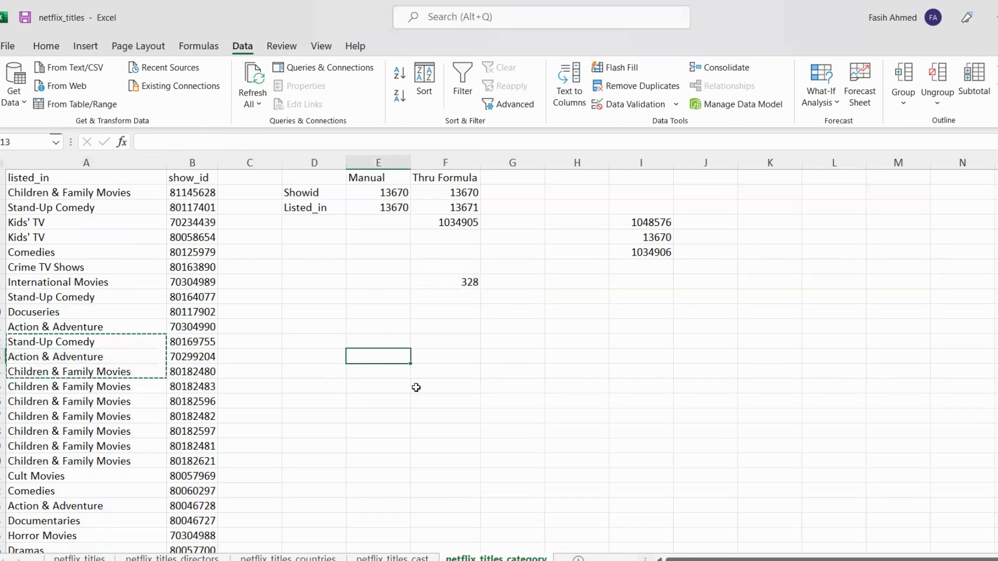
{"action": "key", "text": "ctrl+v"}
{"action": "key", "text": "Escape"}
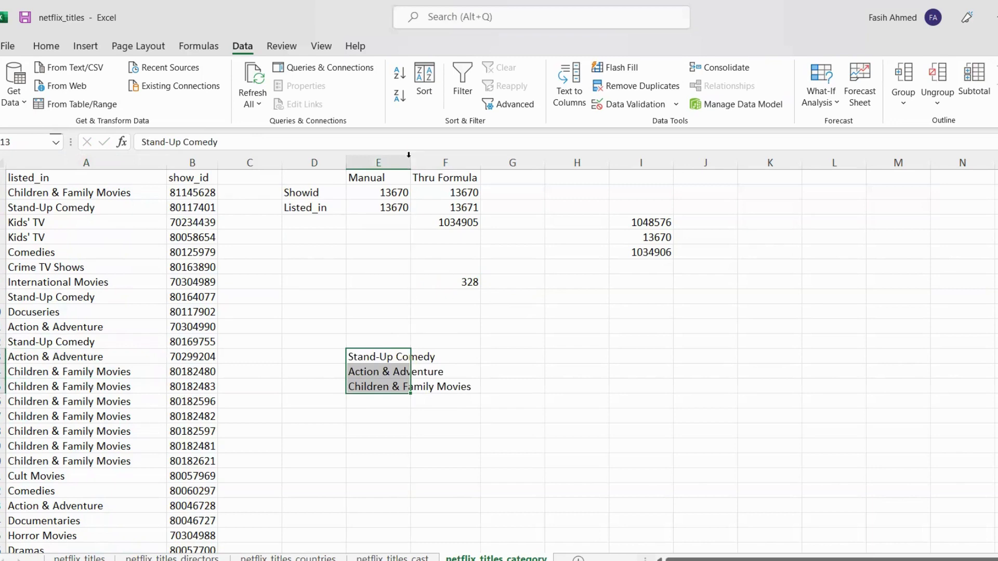
{"action": "double_click", "coordinate": [408, 154]}
- Enter the heading Categories in E12 above the copied category list, and move to F12
{"action": "left_click", "coordinate": [428, 336]}
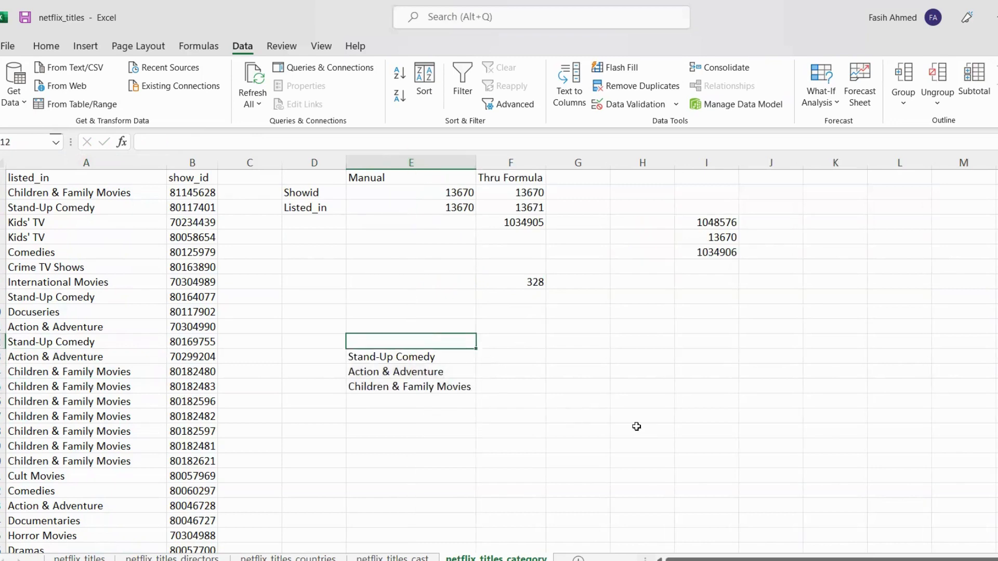
{"action": "type", "text": "Categ"}
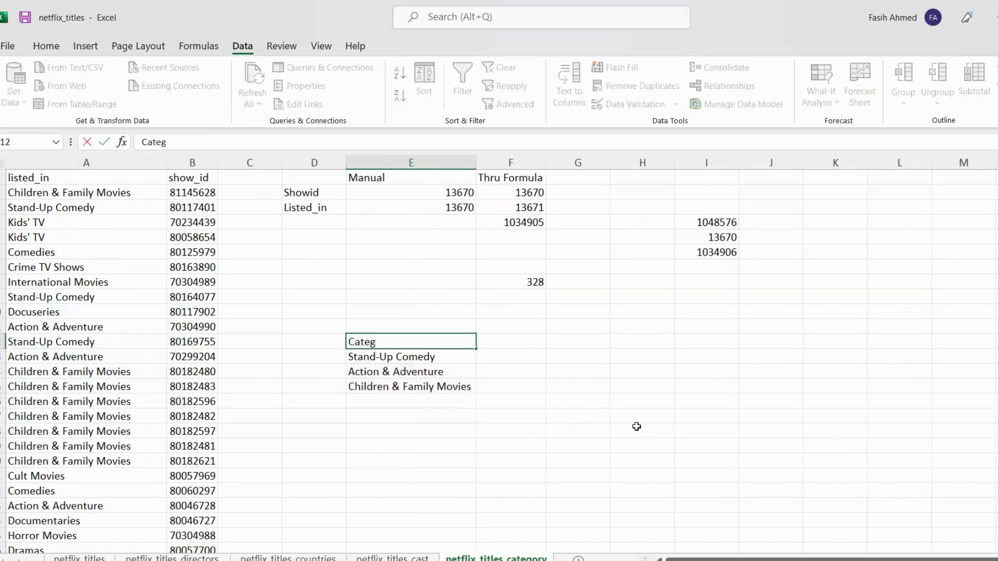
{"action": "type", "text": "ories"}
{"action": "key", "text": "Return"}
{"action": "key", "text": "Up"}
{"action": "key", "text": "Right"}
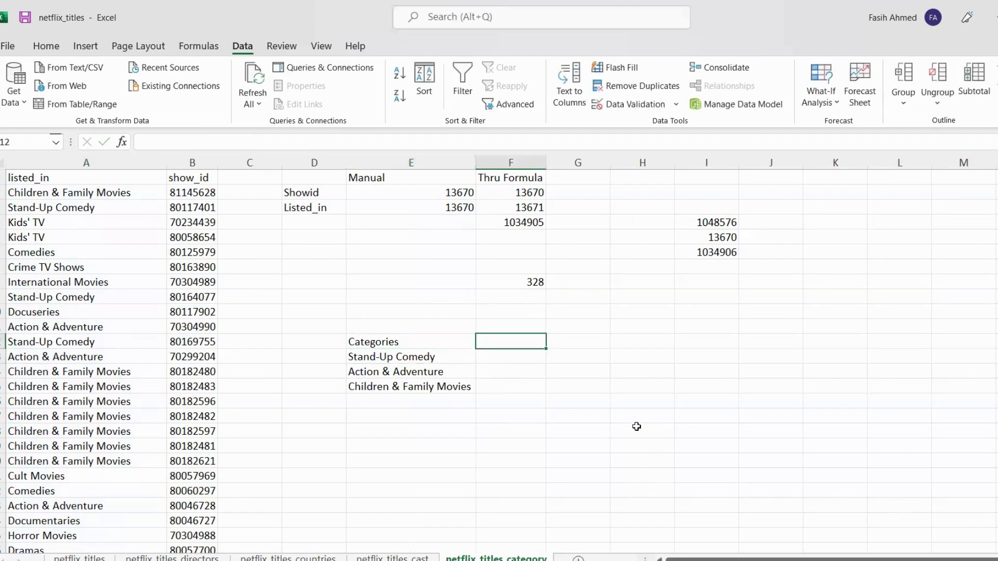
- Enter the heading Total Count in F12 beside the Categories heading
{"action": "type", "text": "Total"}
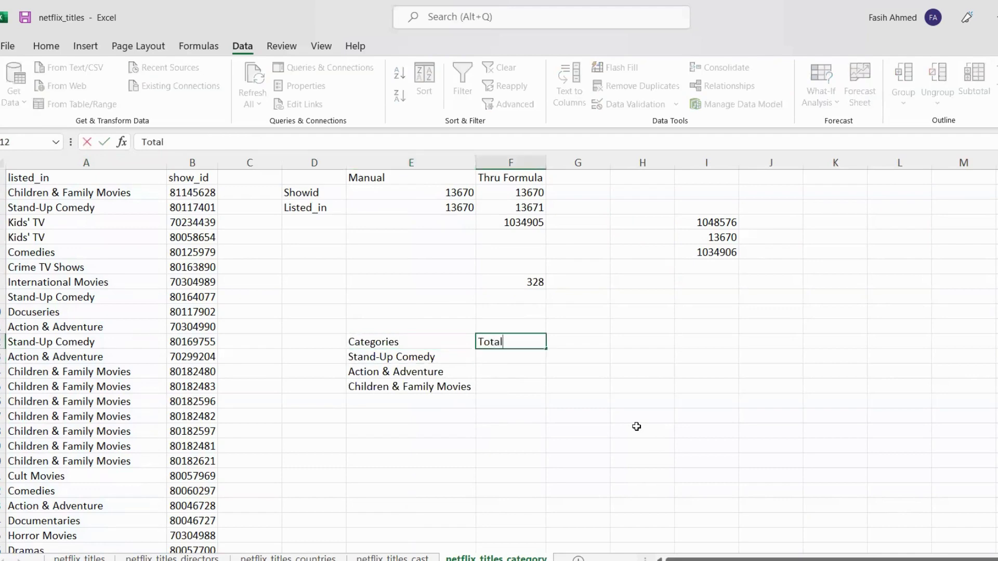
{"action": "type", "text": " Count"}
{"action": "key", "text": "Return"}
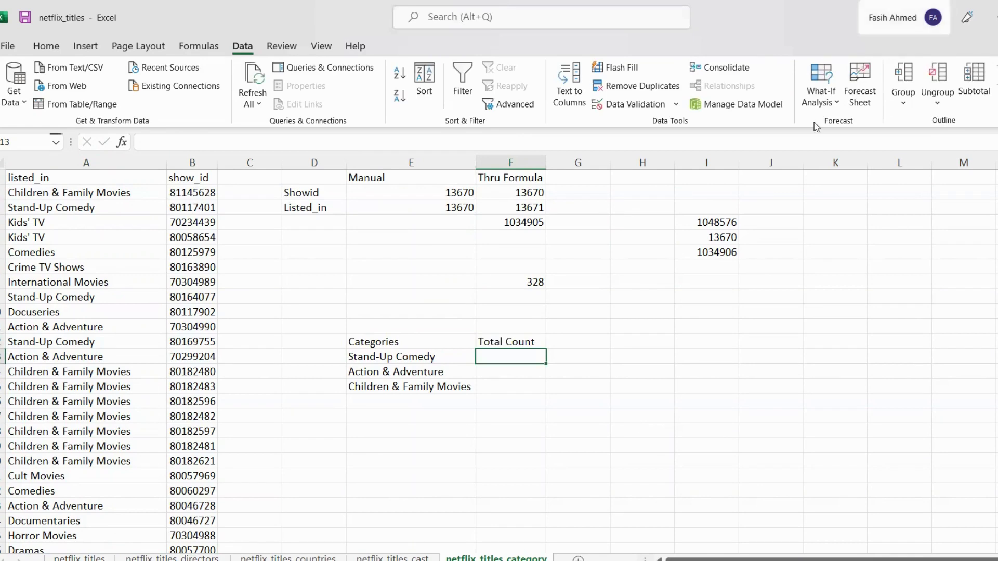
- Review the categories in E13:E15, the empty Total Count cells beside them and the matching entries in the listed_in column
{"action": "left_click", "coordinate": [433, 362]}
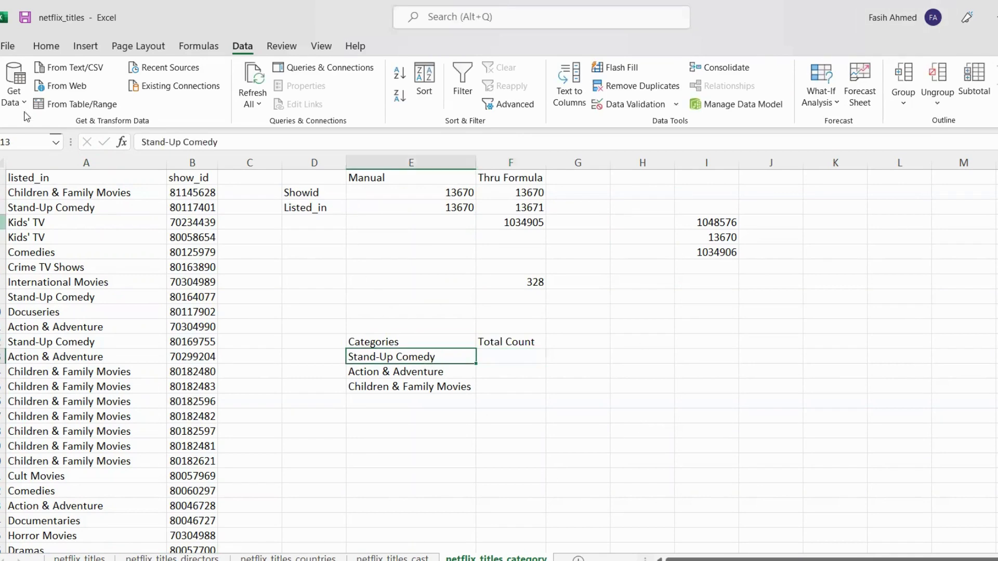
{"action": "left_click", "coordinate": [102, 163]}
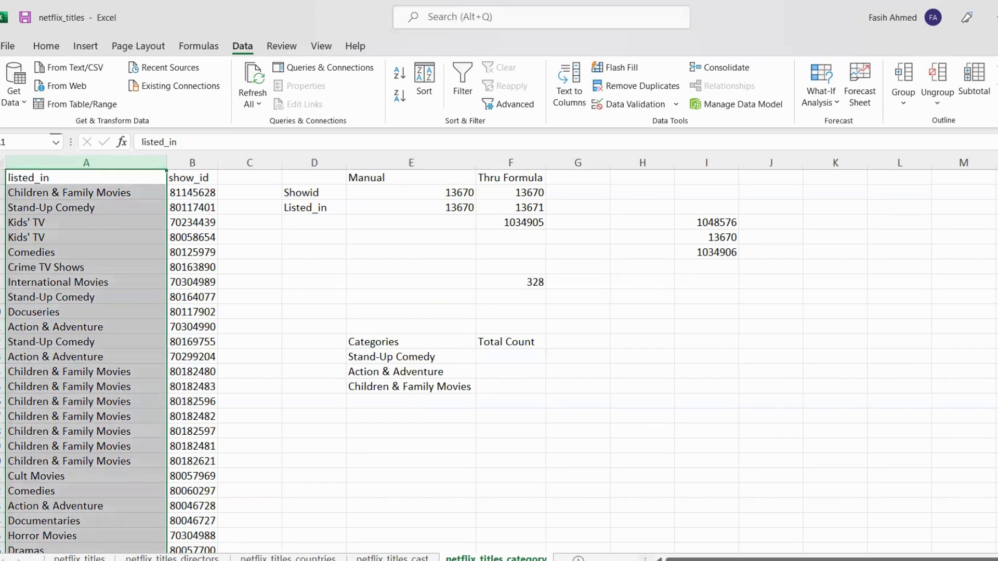
{"action": "left_click", "coordinate": [441, 372]}
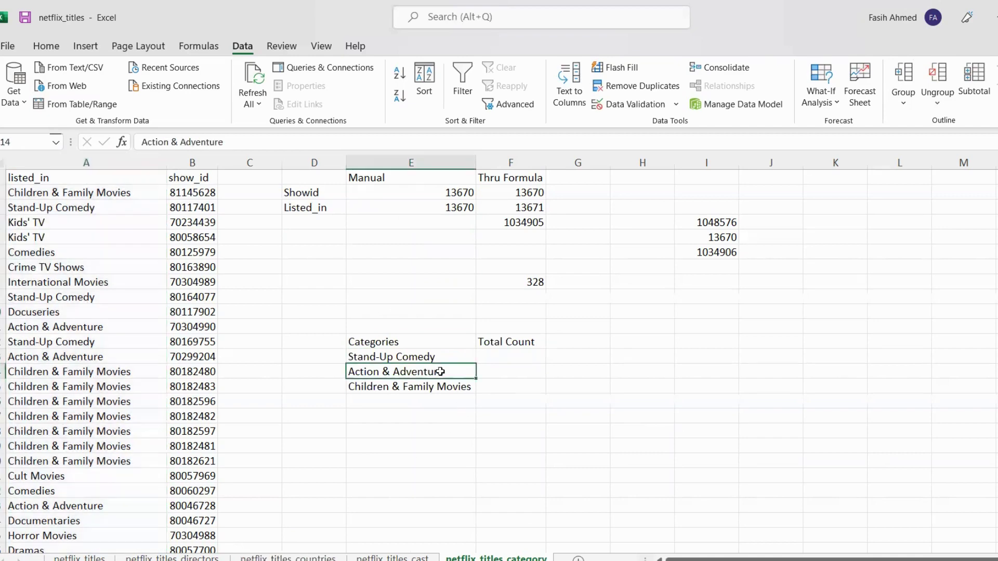
{"action": "left_click", "coordinate": [413, 387]}
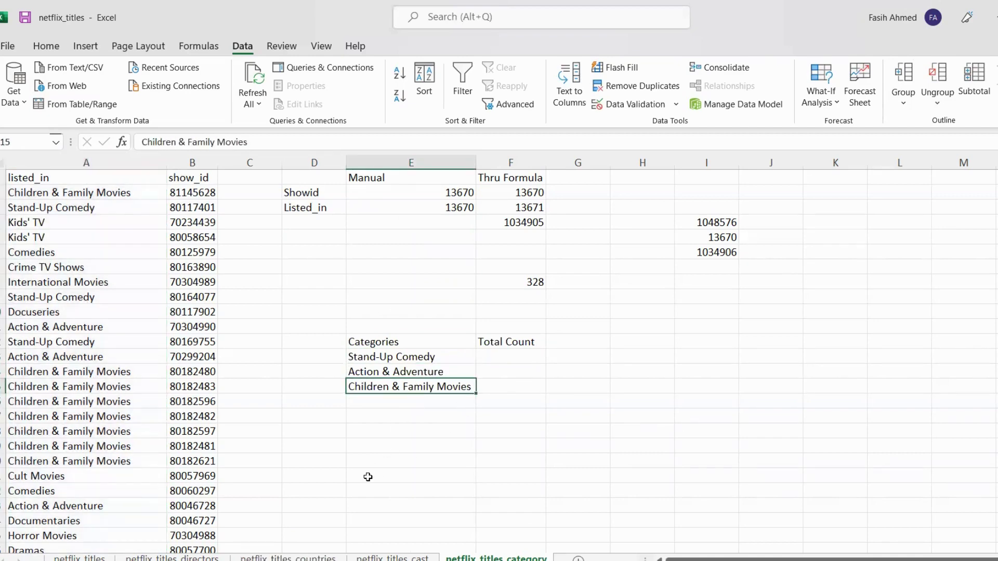
{"action": "left_click_drag", "start_coordinate": [516, 357], "coordinate": [528, 383]}
{"action": "left_click", "coordinate": [416, 358]}
{"action": "left_click", "coordinate": [501, 358]}
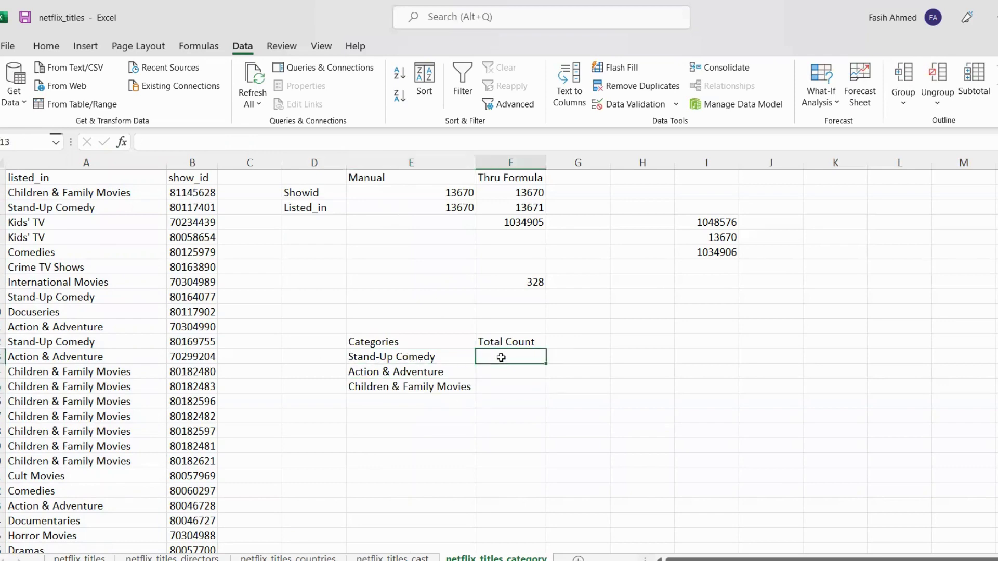
{"action": "left_click", "coordinate": [95, 175]}
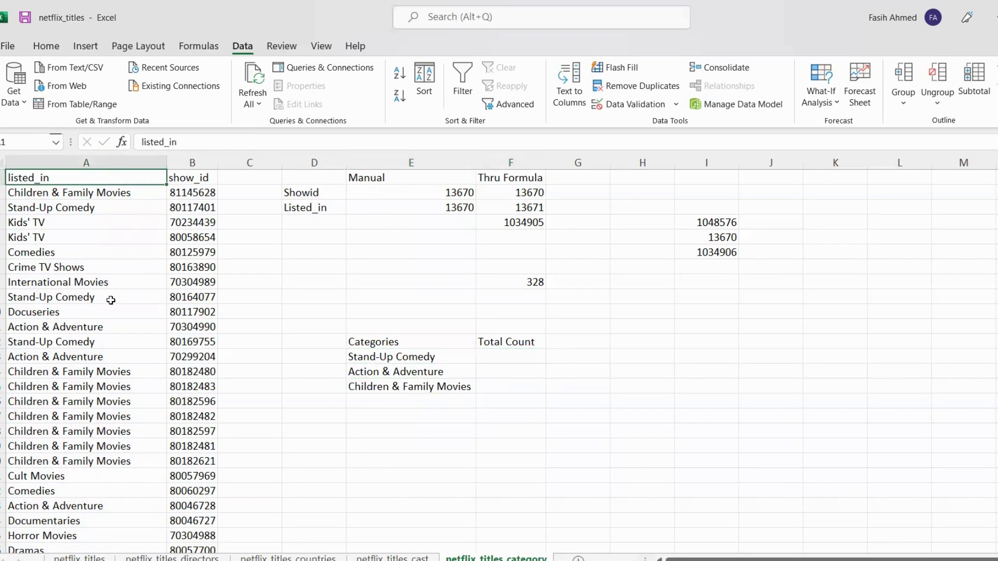
{"action": "left_click_drag", "start_coordinate": [104, 371], "coordinate": [104, 447]}
{"action": "scroll", "coordinate": [72, 424], "scroll_direction": "down", "scroll_amount": 10}
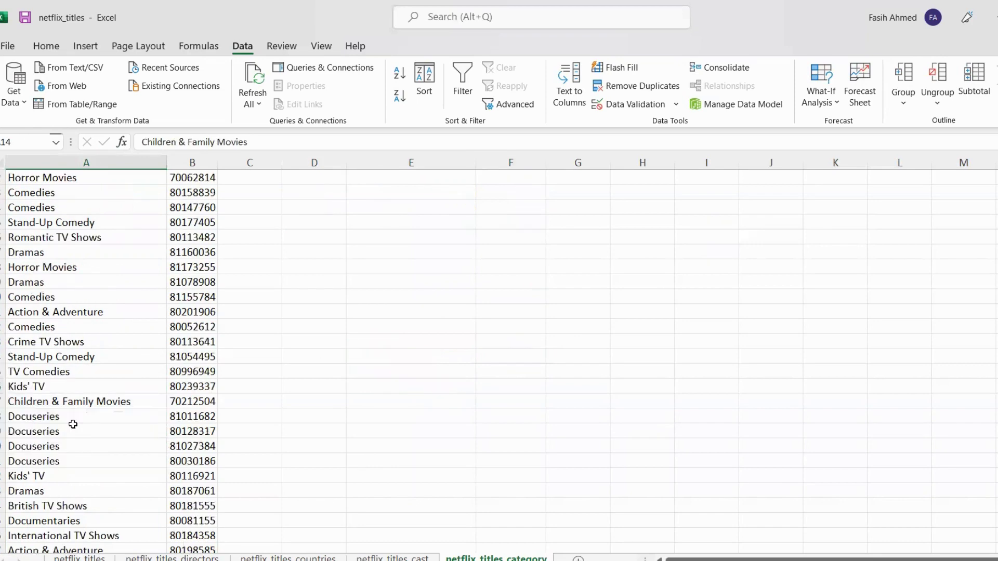
{"action": "scroll", "coordinate": [73, 424], "scroll_direction": "down", "scroll_amount": 5}
{"action": "scroll", "coordinate": [427, 350], "scroll_direction": "up", "scroll_amount": 15}
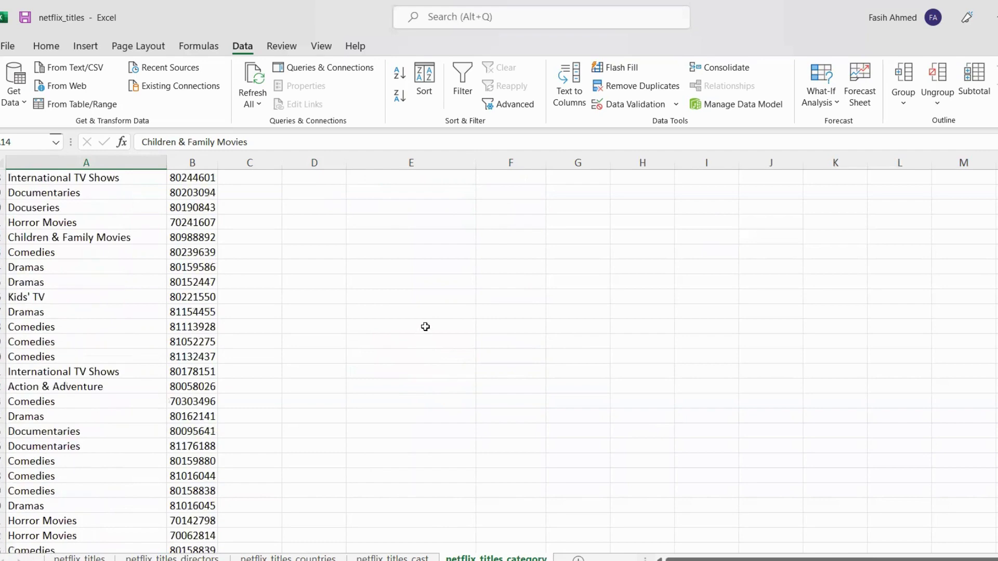
{"action": "scroll", "coordinate": [467, 338], "scroll_direction": "up", "scroll_amount": 10}
- Count the Stand-Up Comedy records in F13 with a COUNTIF formula over column A that uses E13 as its criterion
{"action": "left_click", "coordinate": [511, 358]}
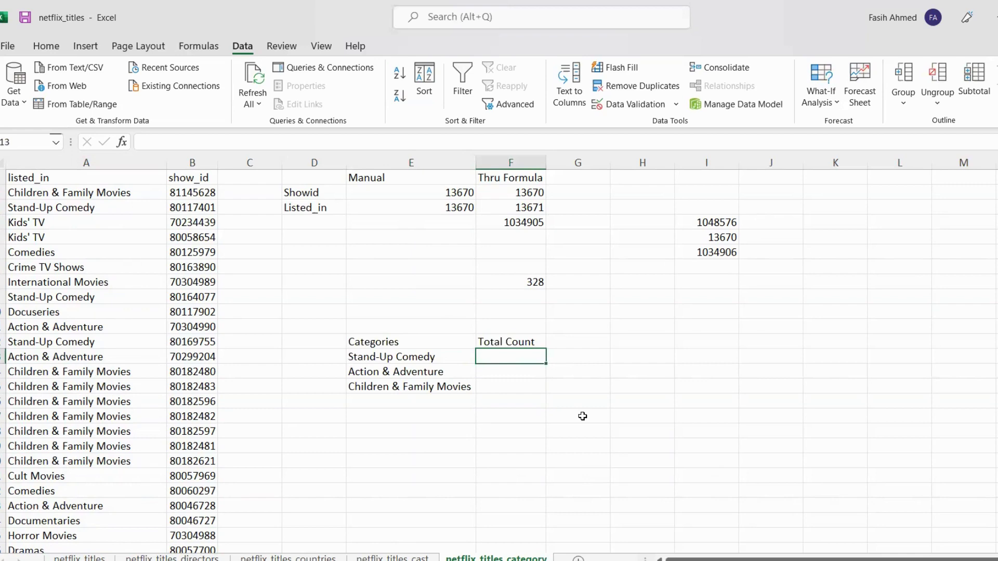
{"action": "type", "text": "="}
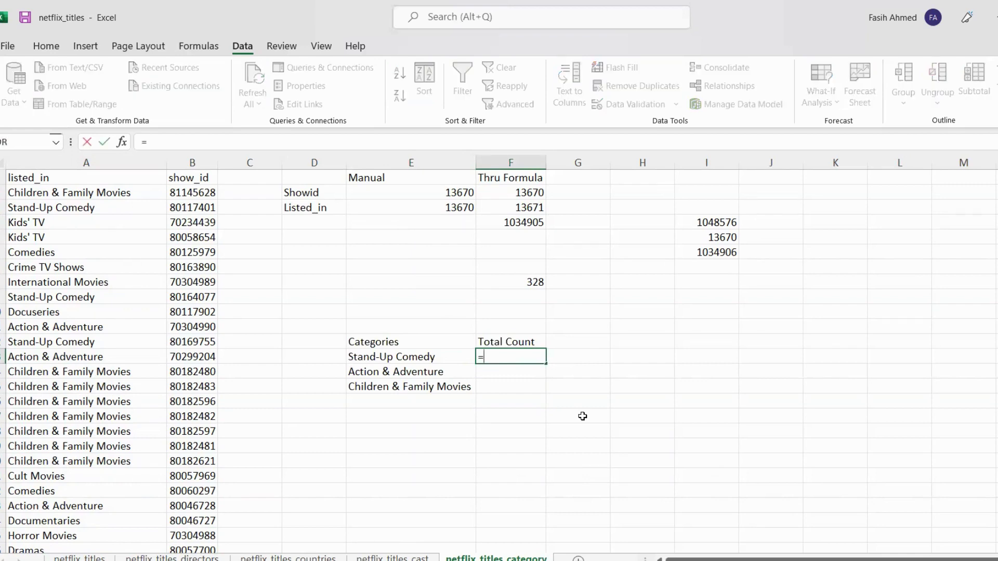
{"action": "type", "text": "countif"}
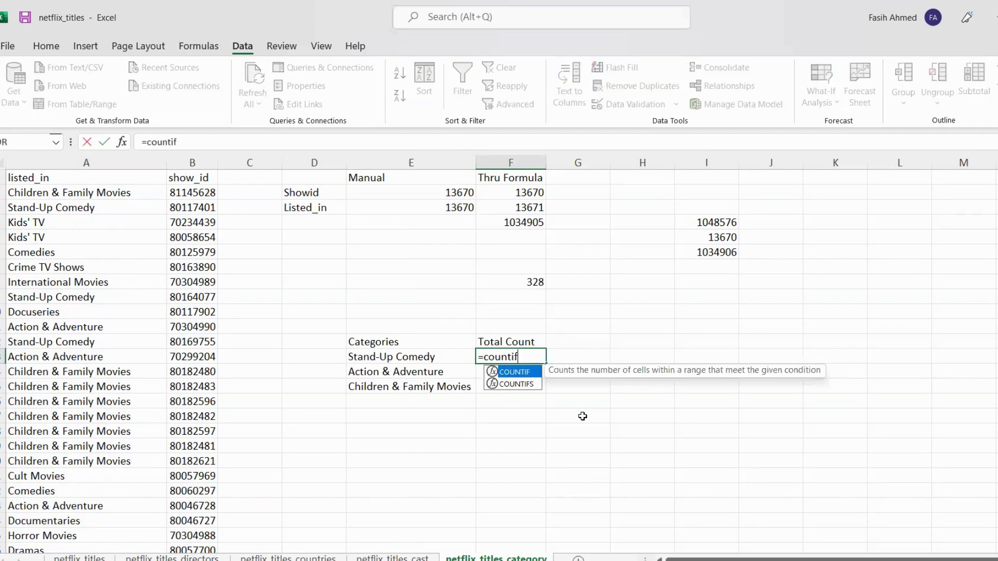
{"action": "key", "text": "Tab"}
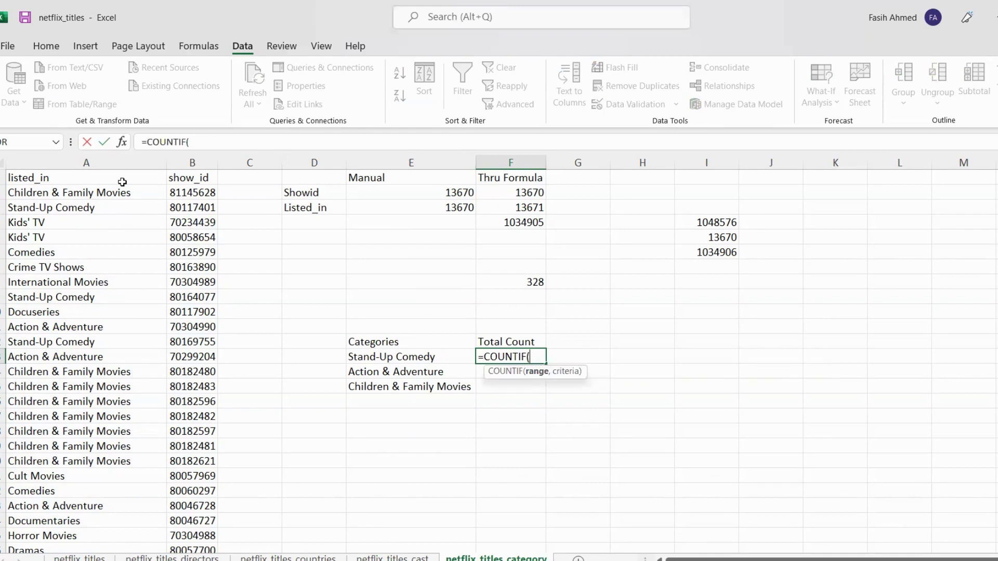
{"action": "left_click", "coordinate": [101, 154]}
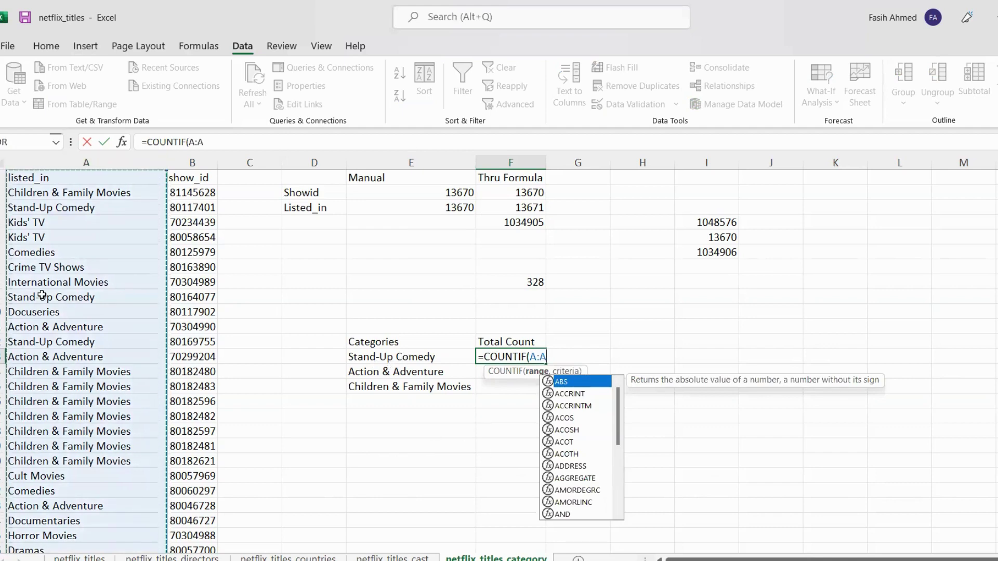
{"action": "type", "text": ","}
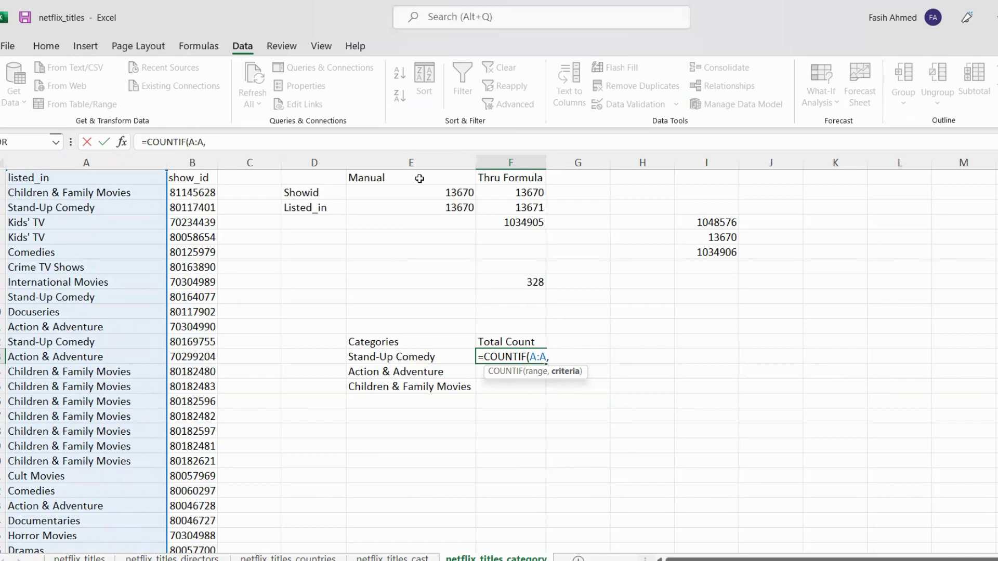
{"action": "left_click", "coordinate": [410, 357]}
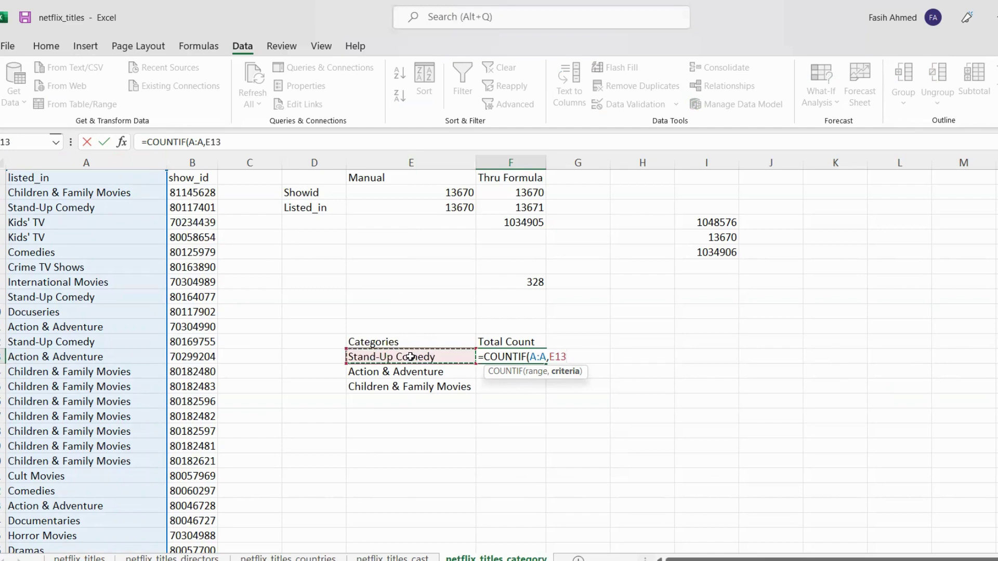
{"action": "key", "text": "Return"}
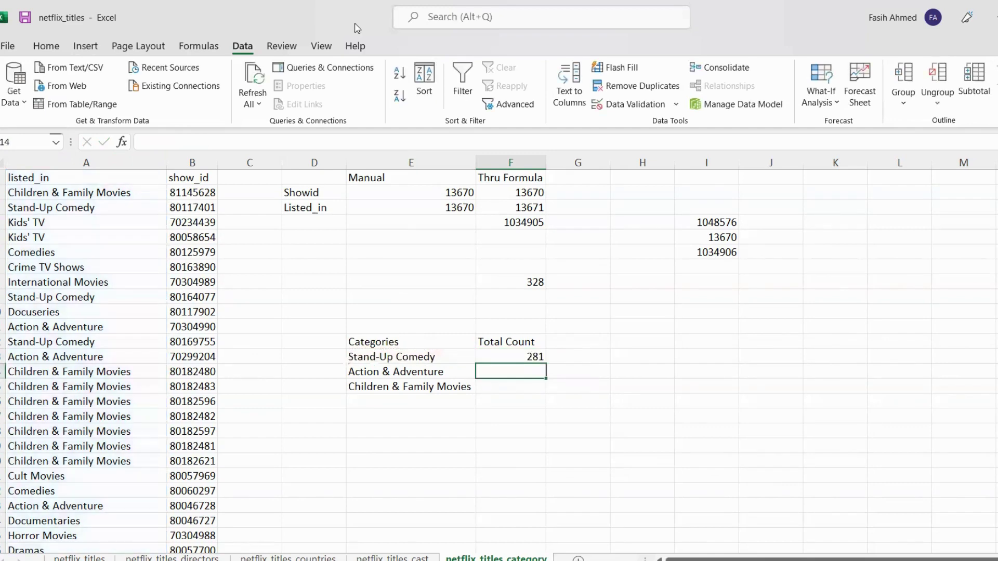
- Fill the COUNTIF formula from F13 down to F15 for the other two categories
{"action": "left_click", "coordinate": [519, 356]}
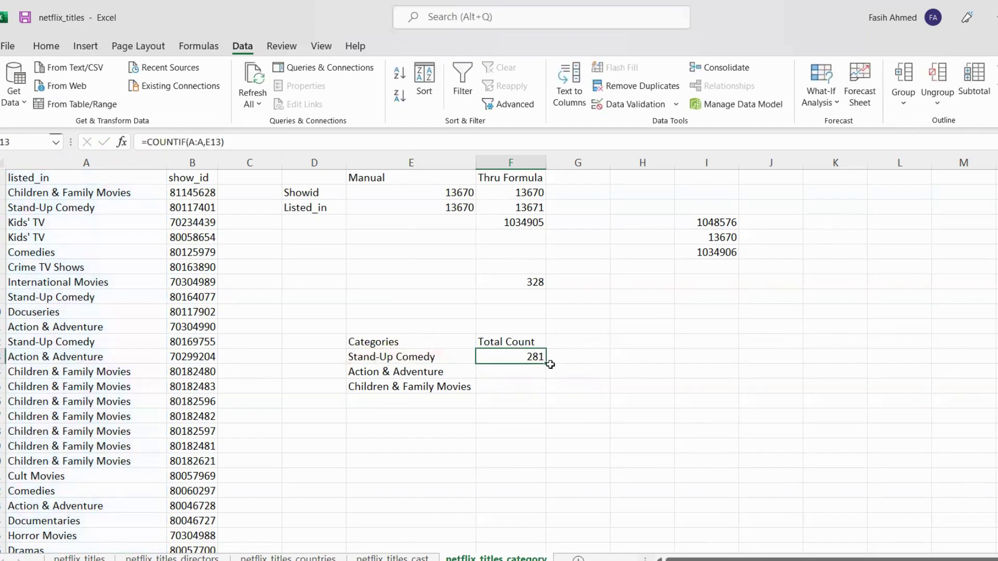
{"action": "left_click", "coordinate": [519, 372]}
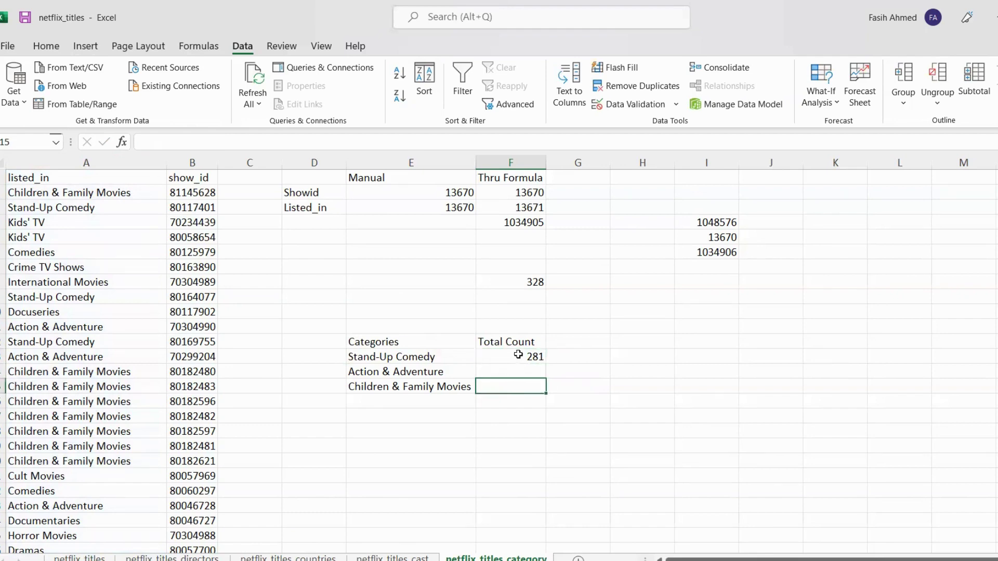
{"action": "left_click", "coordinate": [517, 355]}
{"action": "left_click_drag", "start_coordinate": [547, 362], "coordinate": [545, 394]}
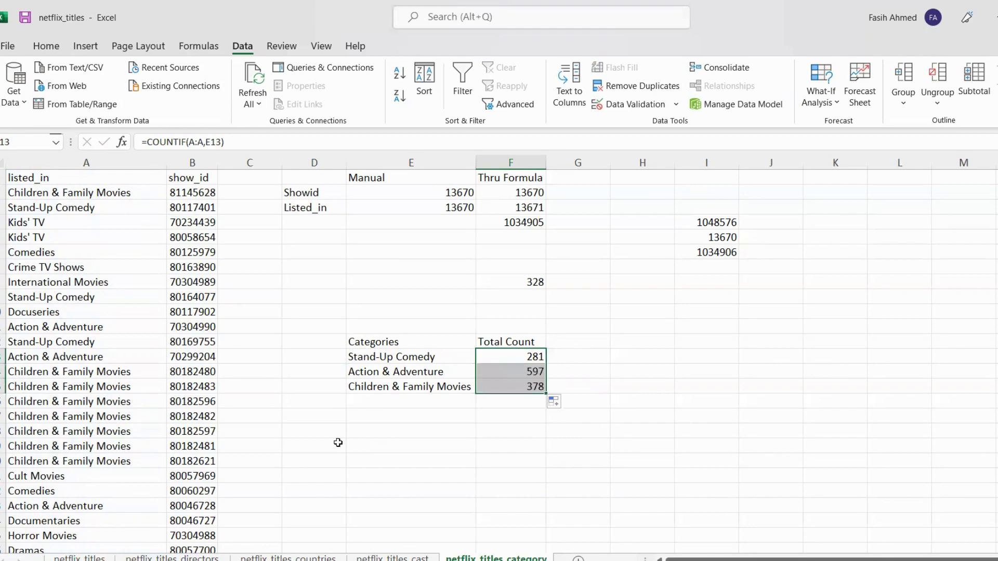
- Inspect the range and criterion references in the F13 formula and compare each category in E13:E15 with its count
{"action": "left_click", "coordinate": [514, 345]}
{"action": "left_click", "coordinate": [523, 357]}
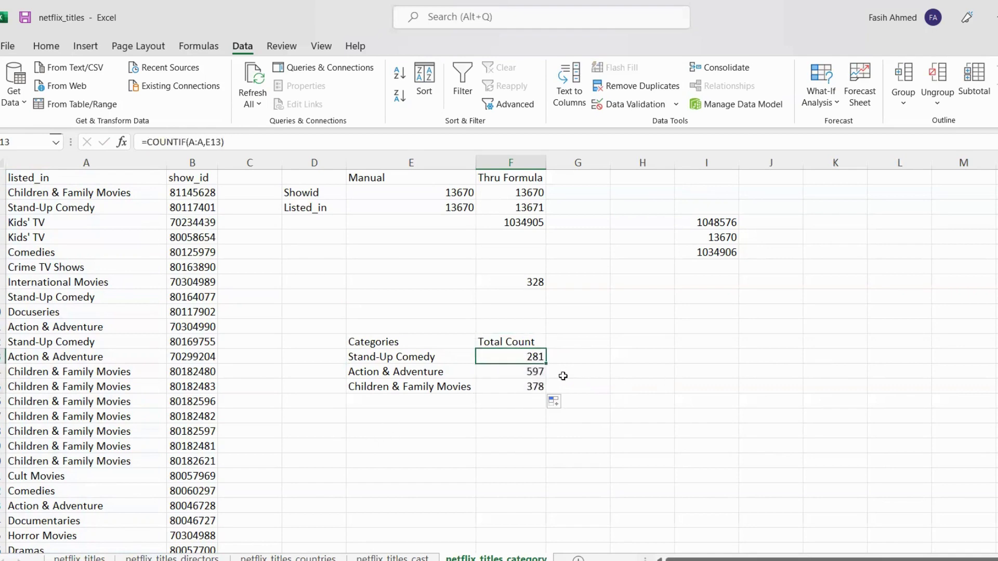
{"action": "key", "text": "F2"}
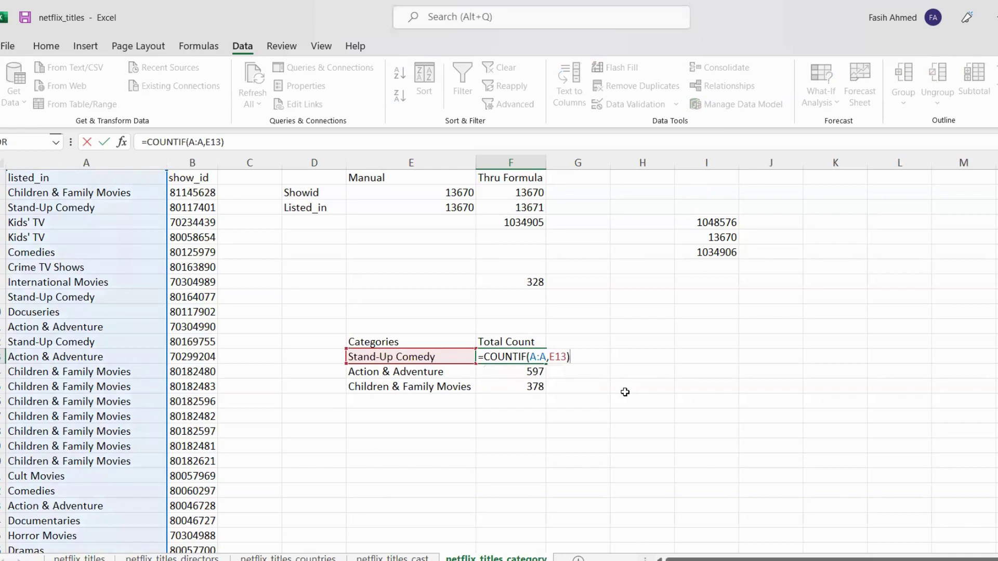
{"action": "key", "text": "Return"}
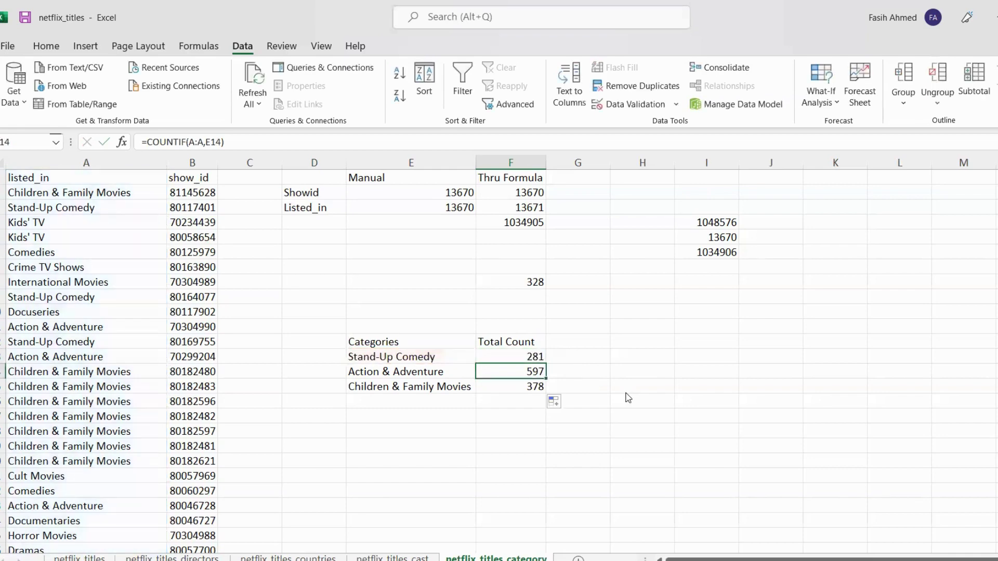
{"action": "key", "text": "alt+Tab"}
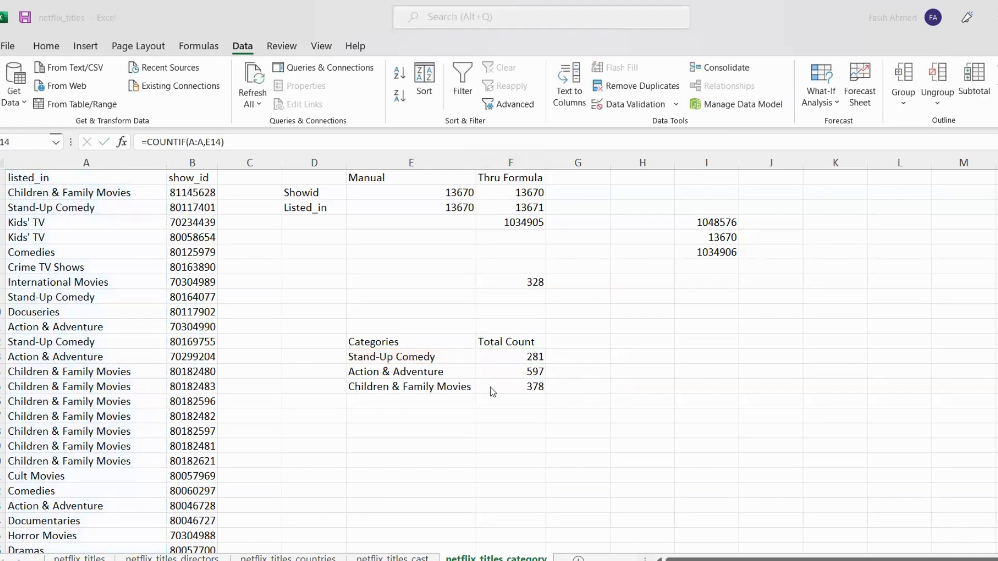
{"action": "key", "text": "alt+Tab"}
{"action": "left_click", "coordinate": [507, 359]}
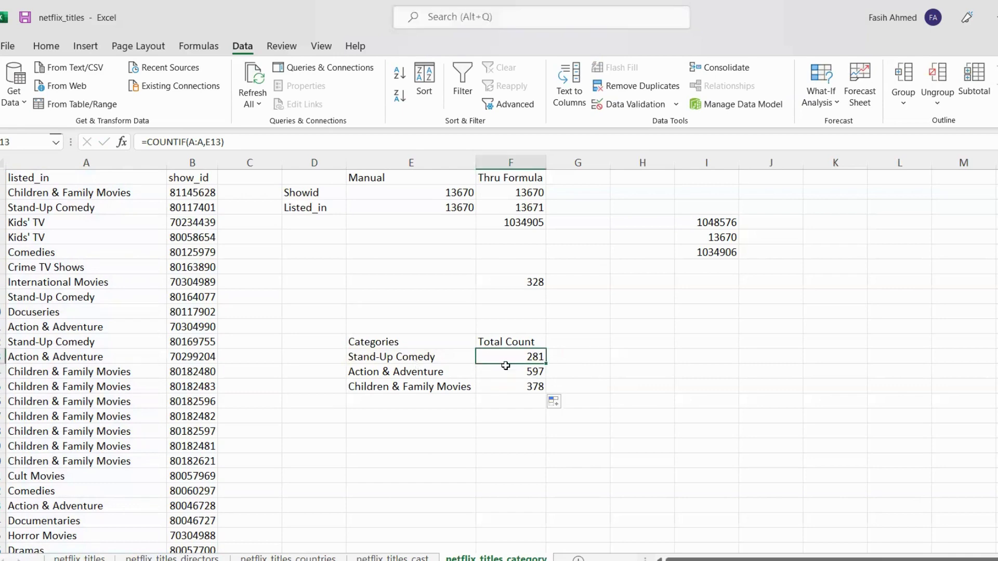
{"action": "left_click", "coordinate": [388, 374]}
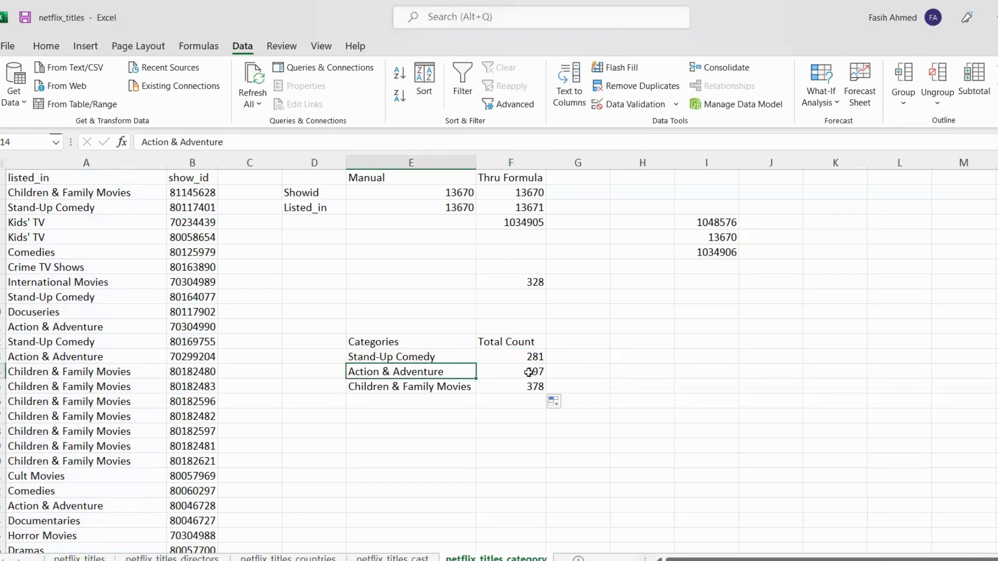
{"action": "left_click", "coordinate": [528, 371]}
{"action": "left_click", "coordinate": [399, 387]}
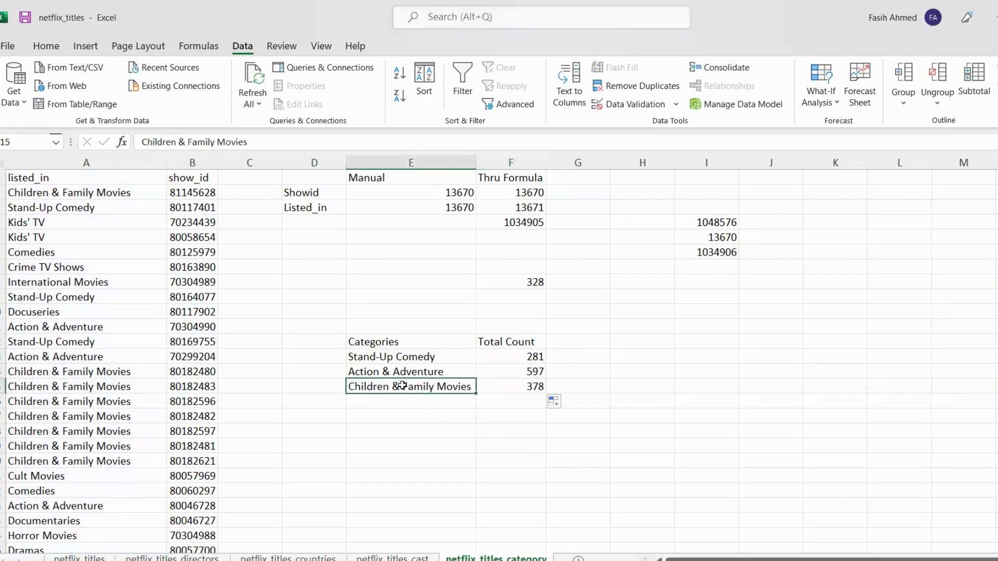
{"action": "left_click", "coordinate": [535, 387]}
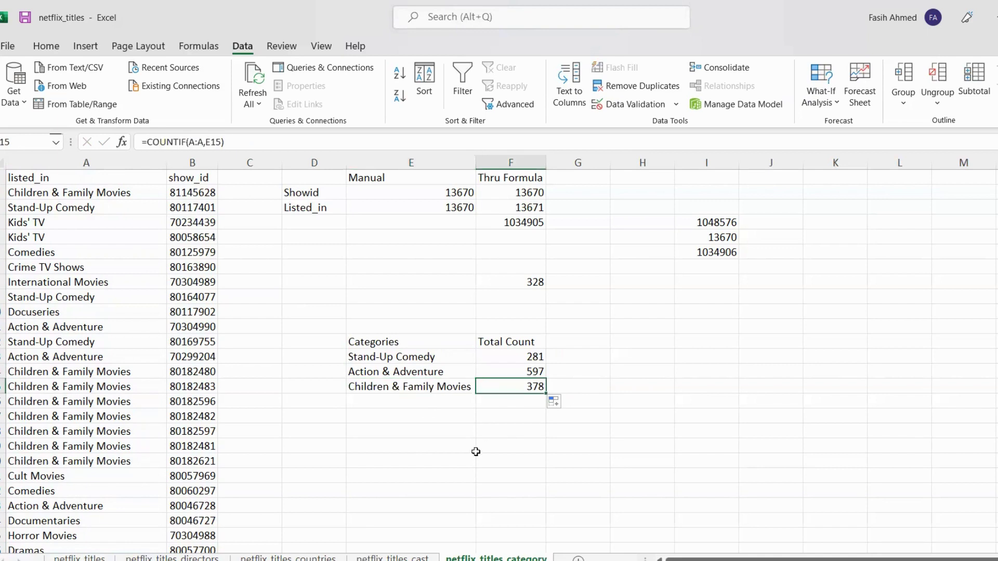
- Copy the Cult Movies entry from A21 into E16 as a fourth category
{"action": "left_click", "coordinate": [39, 477]}
{"action": "key", "text": "ctrl+c"}
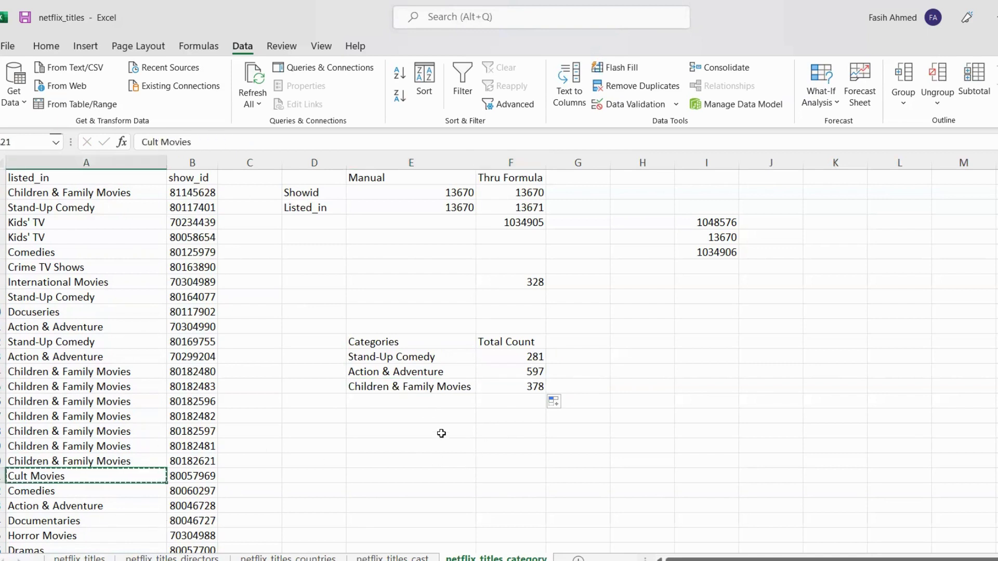
{"action": "left_click", "coordinate": [425, 399]}
{"action": "key", "text": "ctrl+v"}
{"action": "key", "text": "Escape"}
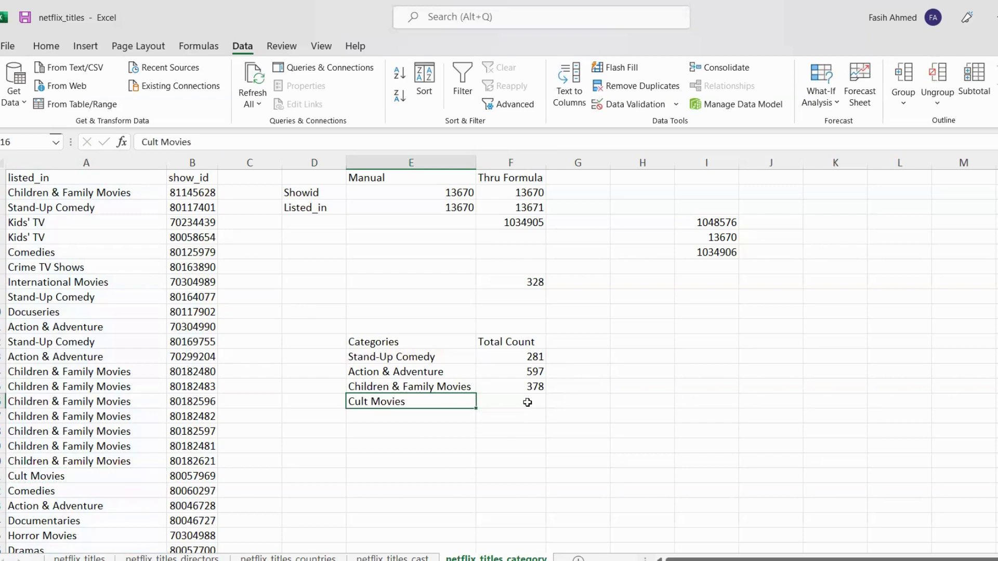
- Extend the COUNTIF formula from F15 to F16 to count Cult Movies, and check it against the F13 formula
{"action": "left_click", "coordinate": [528, 403]}
{"action": "left_click", "coordinate": [541, 389]}
{"action": "left_click_drag", "start_coordinate": [546, 391], "coordinate": [546, 407]}
{"action": "left_click", "coordinate": [418, 401]}
{"action": "left_click", "coordinate": [511, 400]}
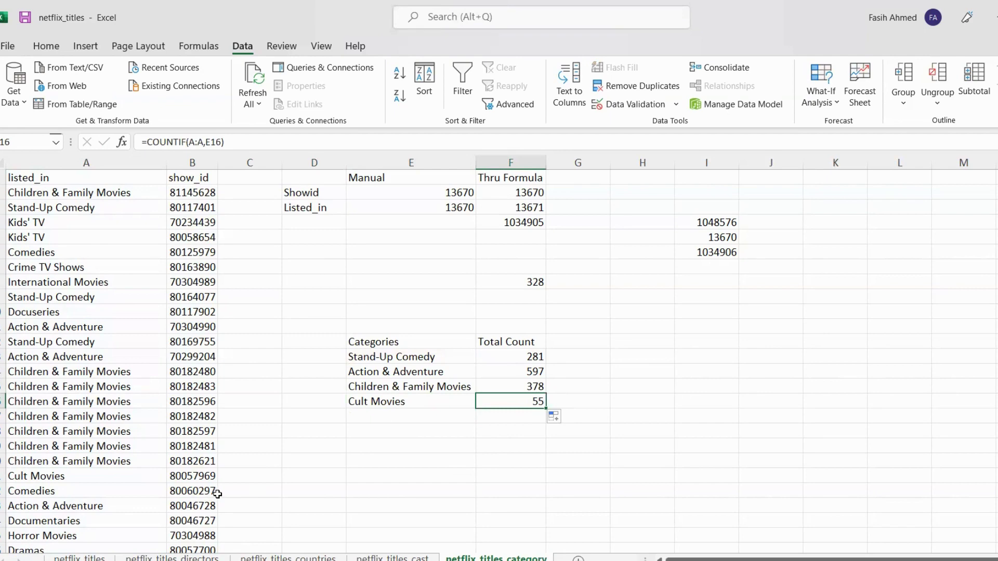
{"action": "left_click", "coordinate": [587, 357]}
{"action": "left_click", "coordinate": [500, 353]}
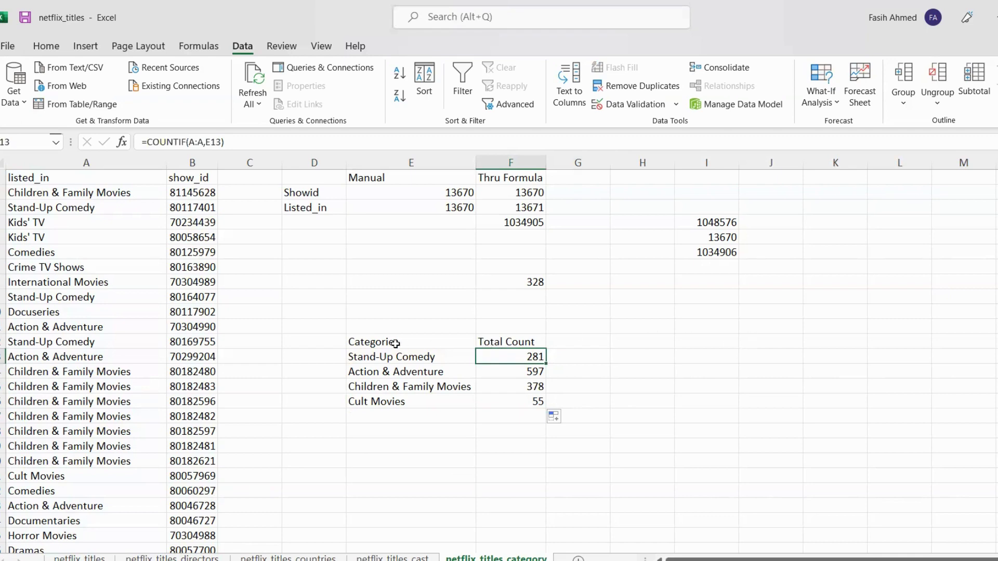
- View the netflix_titles sheet briefly and open the netflix_titles_directors sheet
{"action": "left_click", "coordinate": [91, 558]}
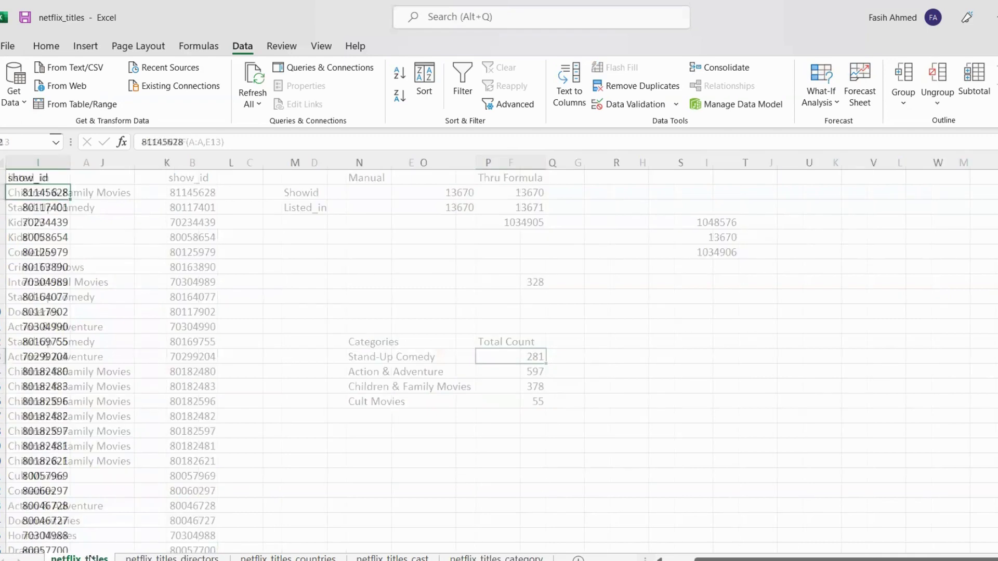
{"action": "left_click", "coordinate": [176, 556]}
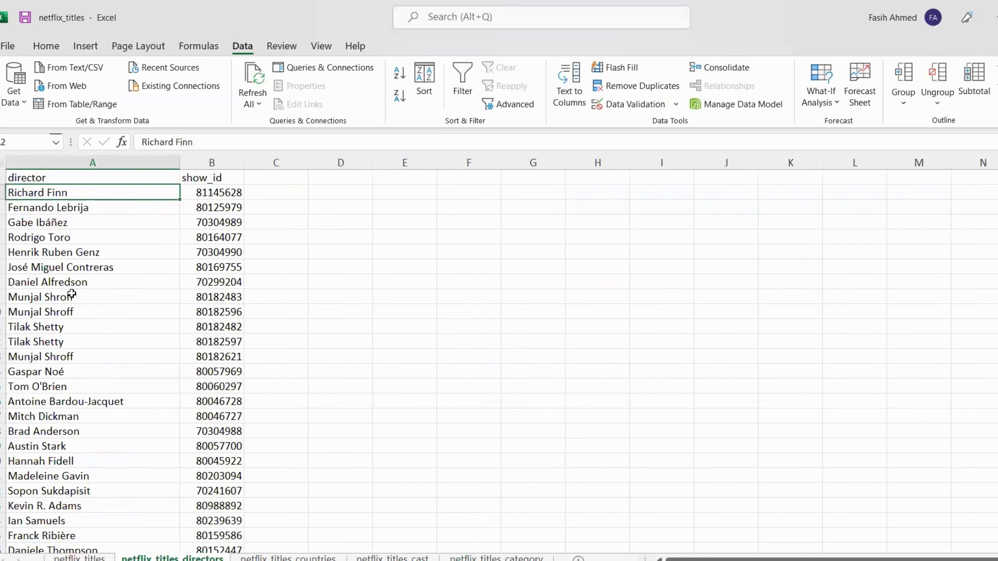
- Examine the repeated entries in the director column and their show_id values on the netflix_titles_directors sheet
{"action": "mouse_move", "coordinate": [72, 295]}
{"action": "left_mouse_down"}
{"action": "mouse_move", "coordinate": [72, 323]}
{"action": "mouse_move", "coordinate": [88, 304]}
{"action": "left_mouse_up"}
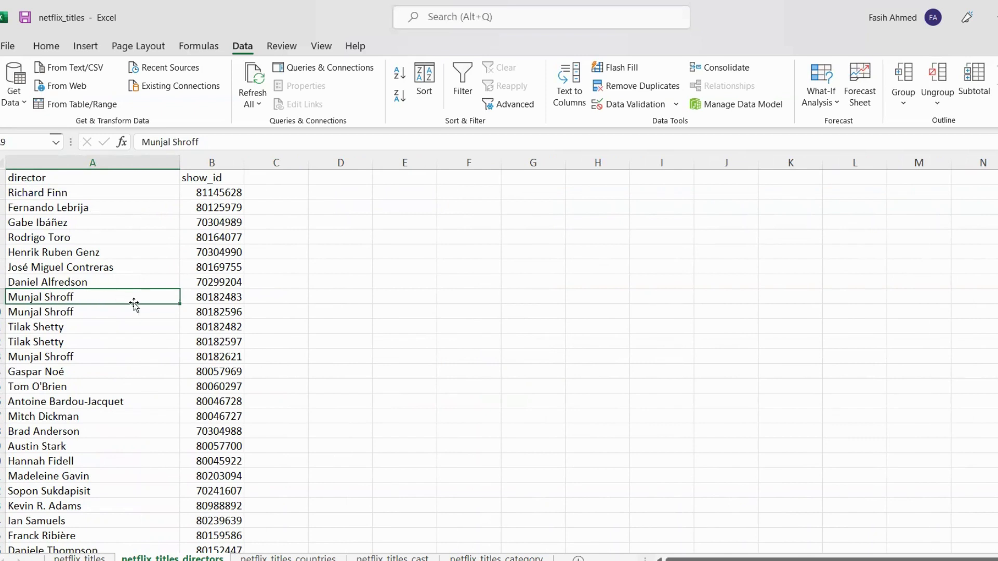
{"action": "left_click", "coordinate": [493, 284]}
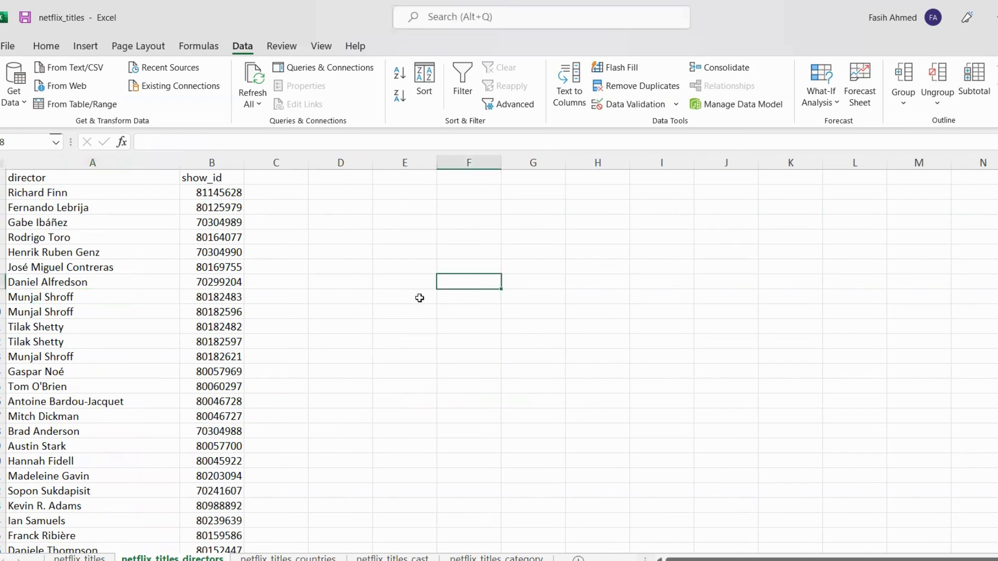
{"action": "left_click", "coordinate": [100, 301]}
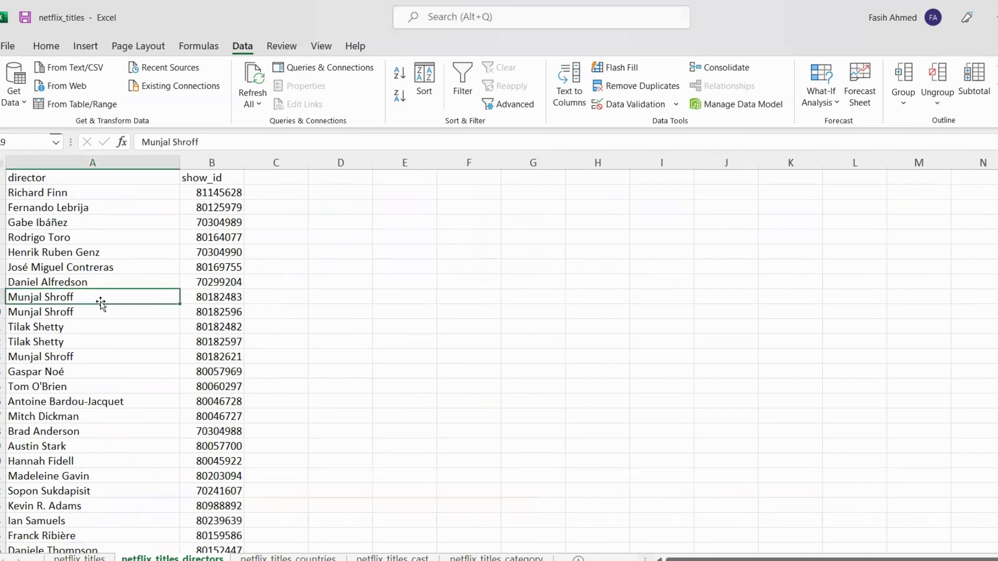
{"action": "left_click", "coordinate": [94, 163]}
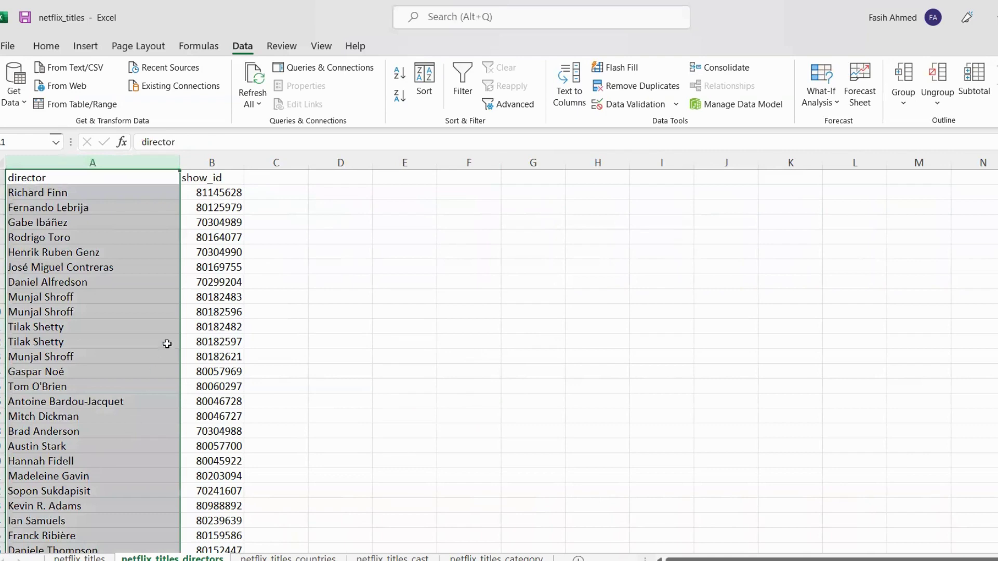
{"action": "left_click", "coordinate": [119, 310]}
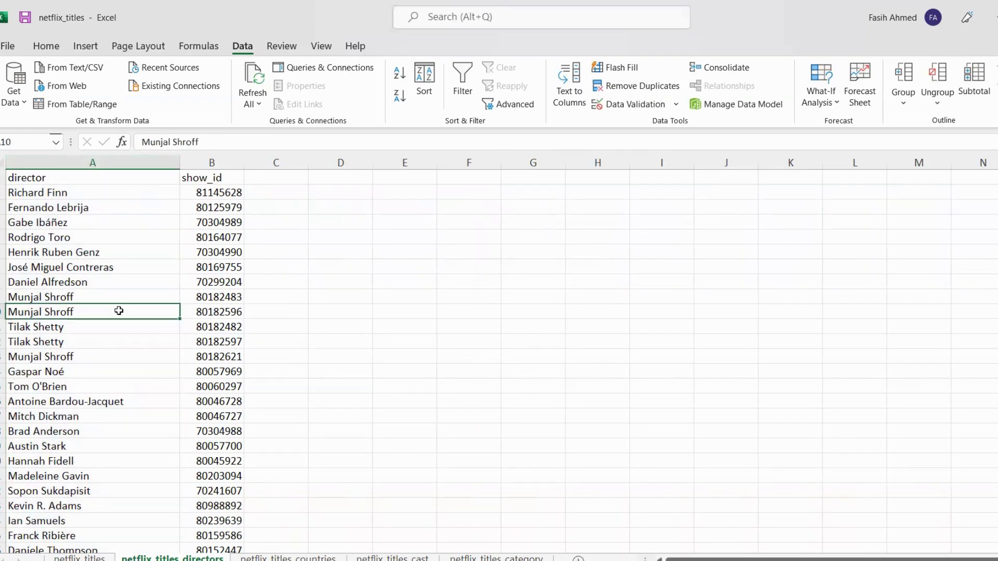
{"action": "left_click_drag", "start_coordinate": [225, 208], "coordinate": [222, 317]}
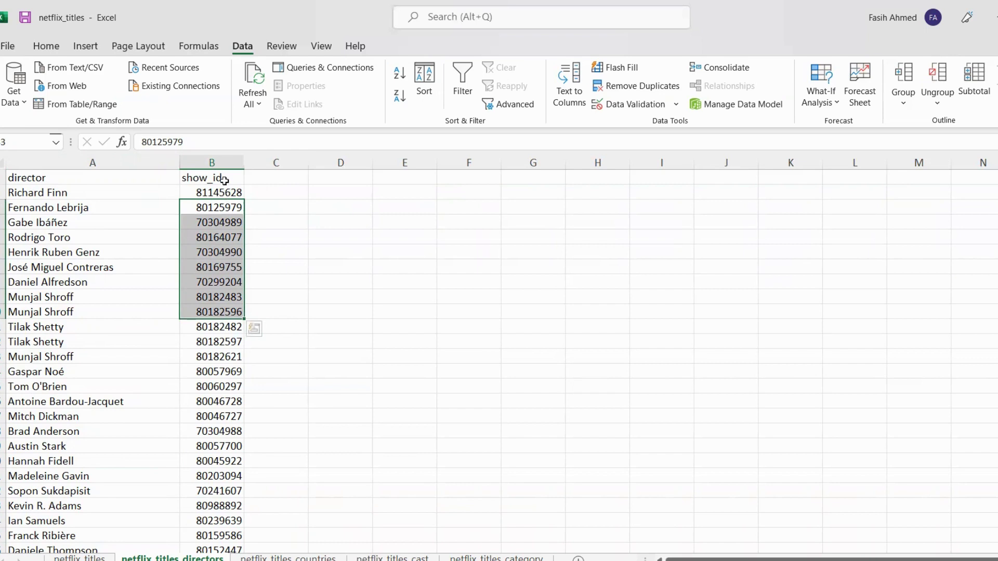
{"action": "left_click", "coordinate": [223, 195]}
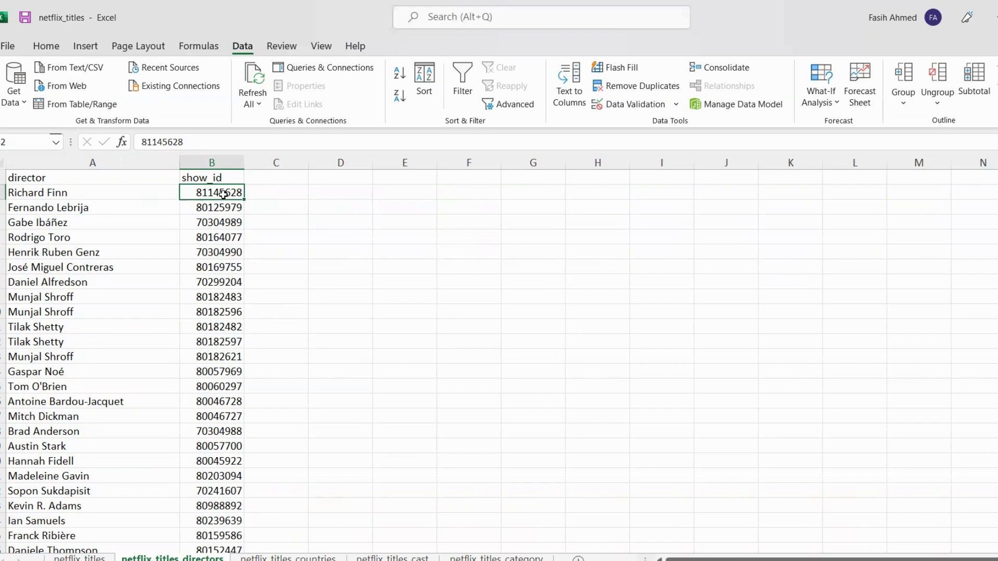
- Return to the netflix_titles_category sheet and review the Stand-Up Comedy COUNTIF formula in F13
{"action": "left_click", "coordinate": [497, 557]}
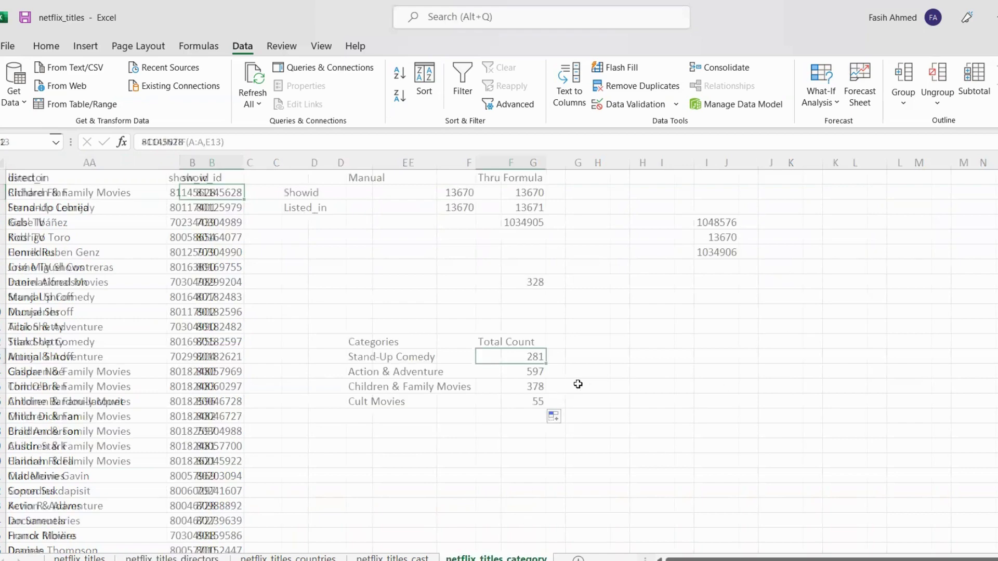
{"action": "left_click", "coordinate": [569, 370]}
{"action": "left_click", "coordinate": [507, 353]}
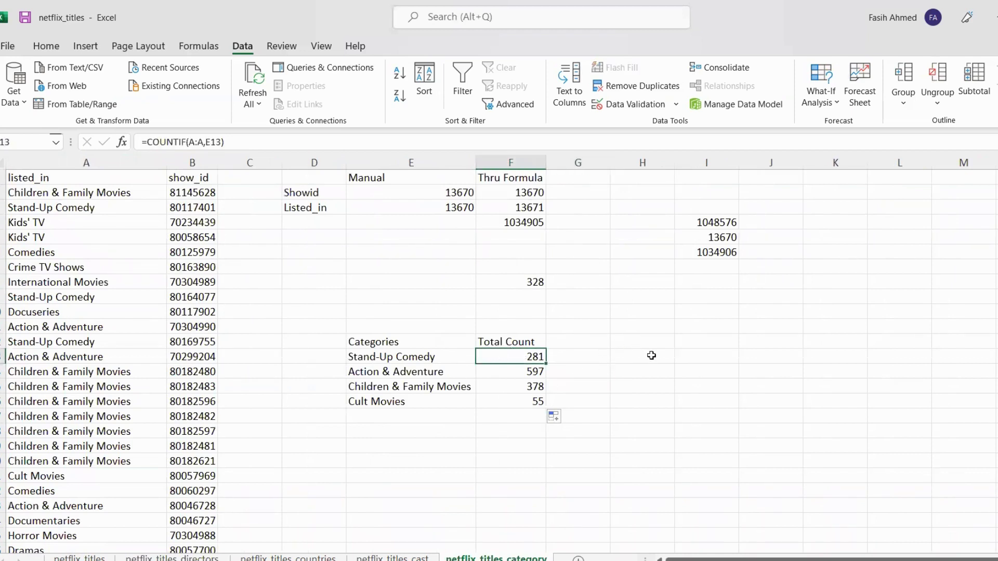
- Compare the COUNTIF and COUNTIFS function descriptions using a trial formula in H13, and discard the entry
{"action": "left_click", "coordinate": [650, 355]}
{"action": "type", "text": "="}
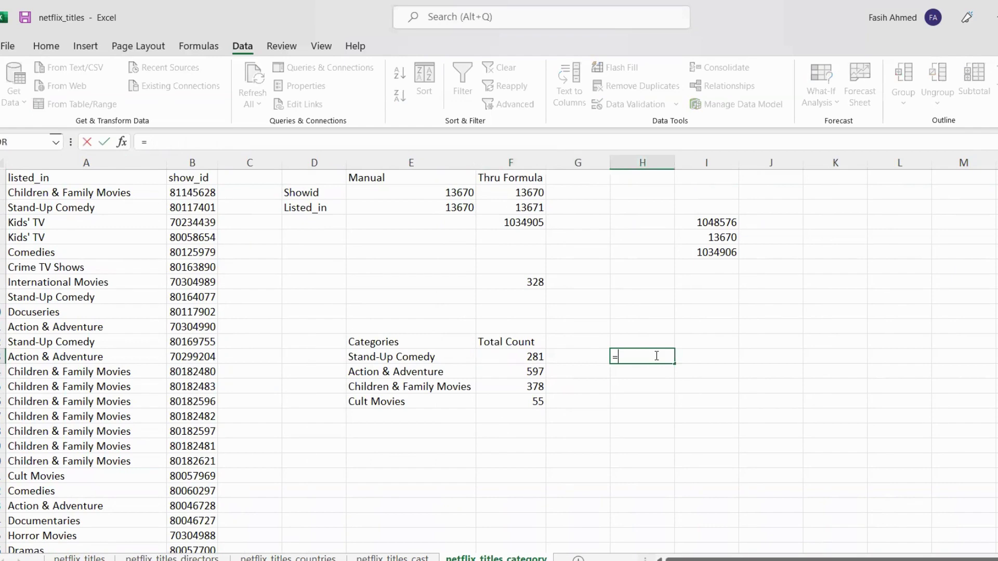
{"action": "type", "text": "countif"}
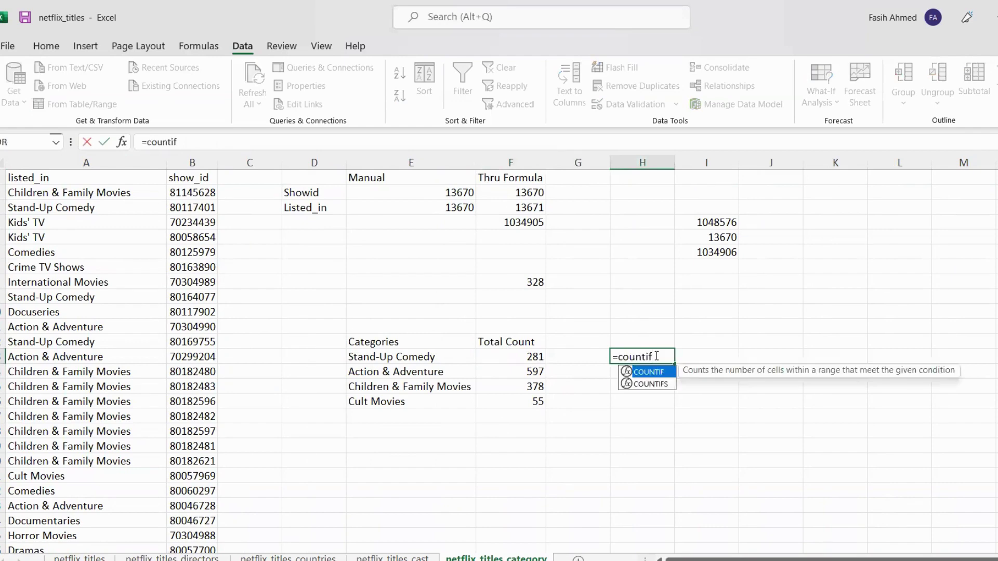
{"action": "key", "text": "Down"}
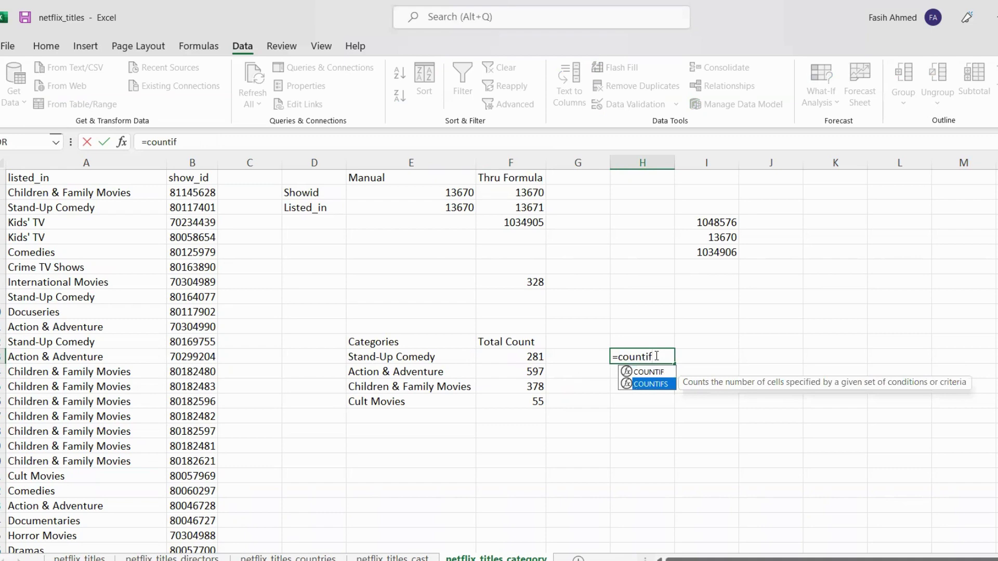
{"action": "key", "text": "BackSpace"}
{"action": "key", "text": "BackSpace"}
{"action": "key", "text": "BackSpace"}
{"action": "key", "text": "BackSpace"}
{"action": "key", "text": "BackSpace"}
{"action": "key", "text": "BackSpace"}
{"action": "key", "text": "BackSpace"}
{"action": "key", "text": "Escape"}
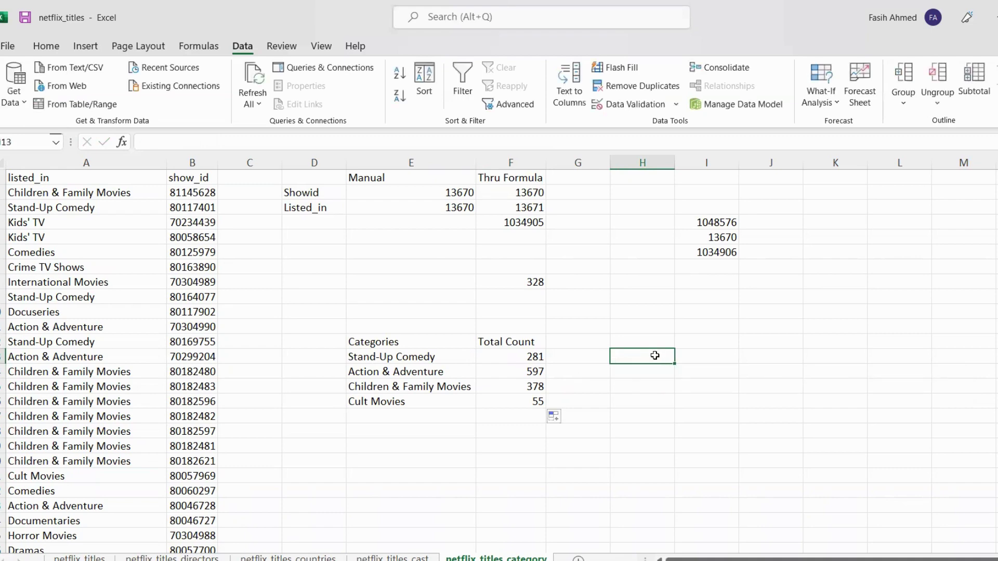